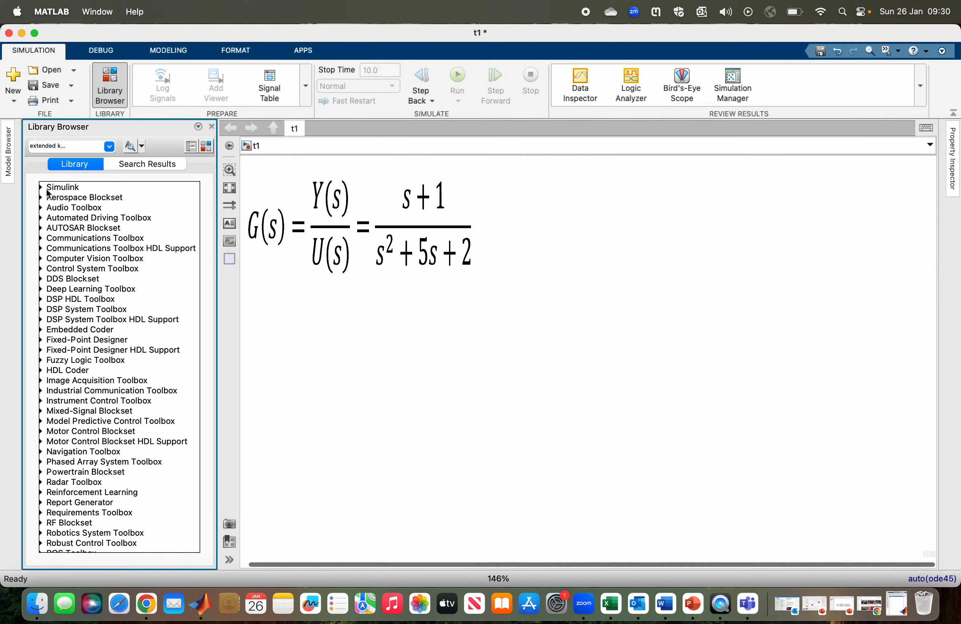
Step: Add a Transfer Fcn block from the Simulink Continuous library to the model, below and to the right of the equation
{"action": "left_click", "coordinate": [42, 187]}
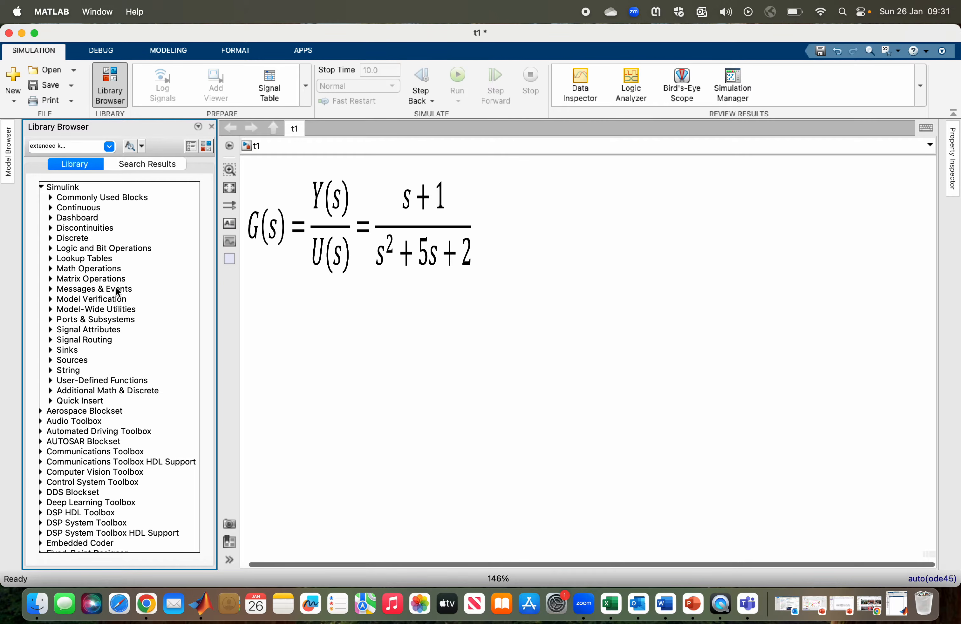
{"action": "left_click", "coordinate": [51, 207]}
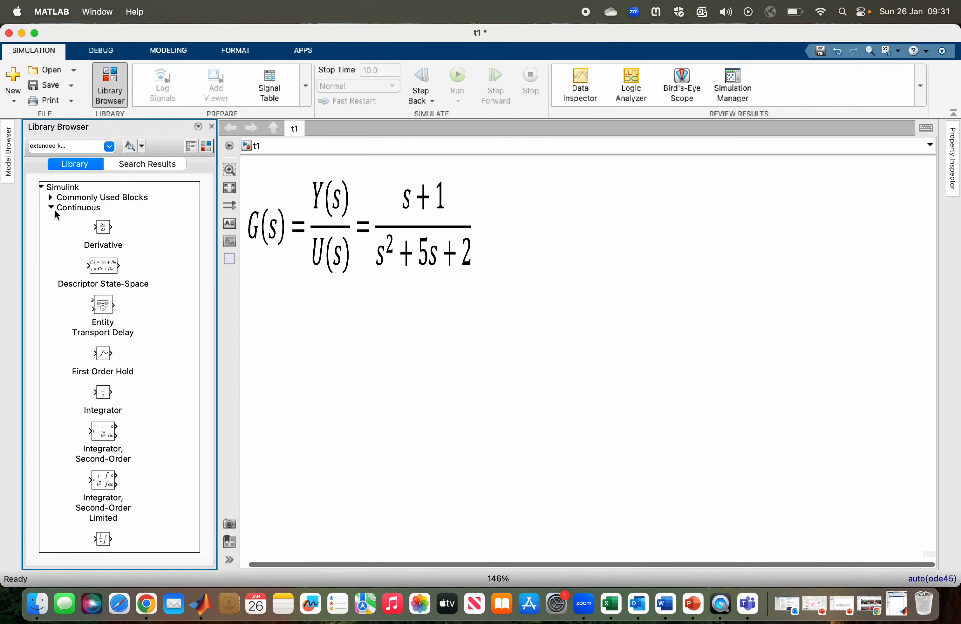
{"action": "scroll", "coordinate": [105, 309], "scroll_direction": "down", "scroll_amount": 5}
{"action": "scroll", "coordinate": [104, 309], "scroll_direction": "down", "scroll_amount": 4}
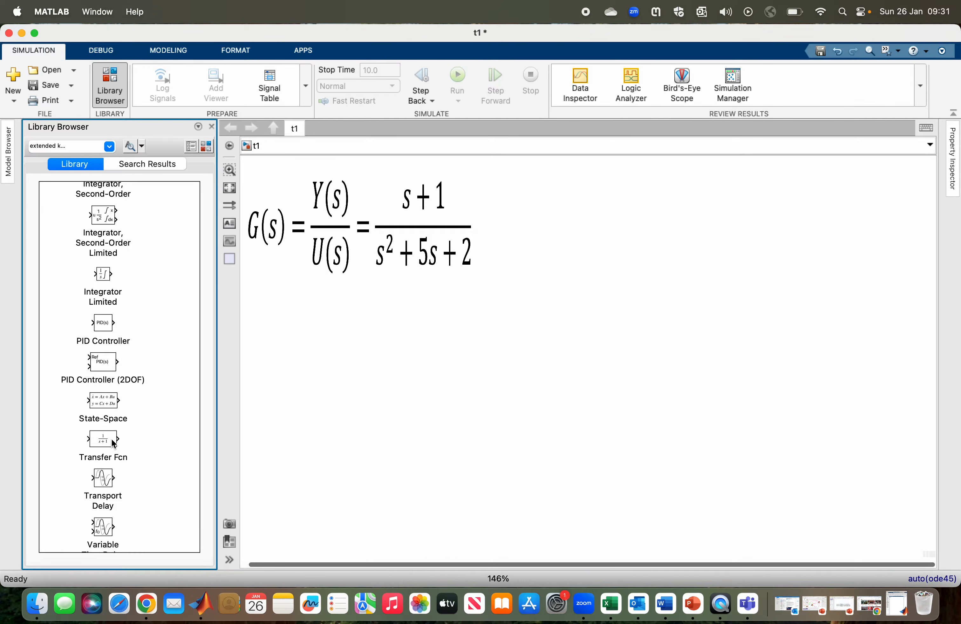
{"action": "left_click_drag", "start_coordinate": [113, 443], "coordinate": [608, 374]}
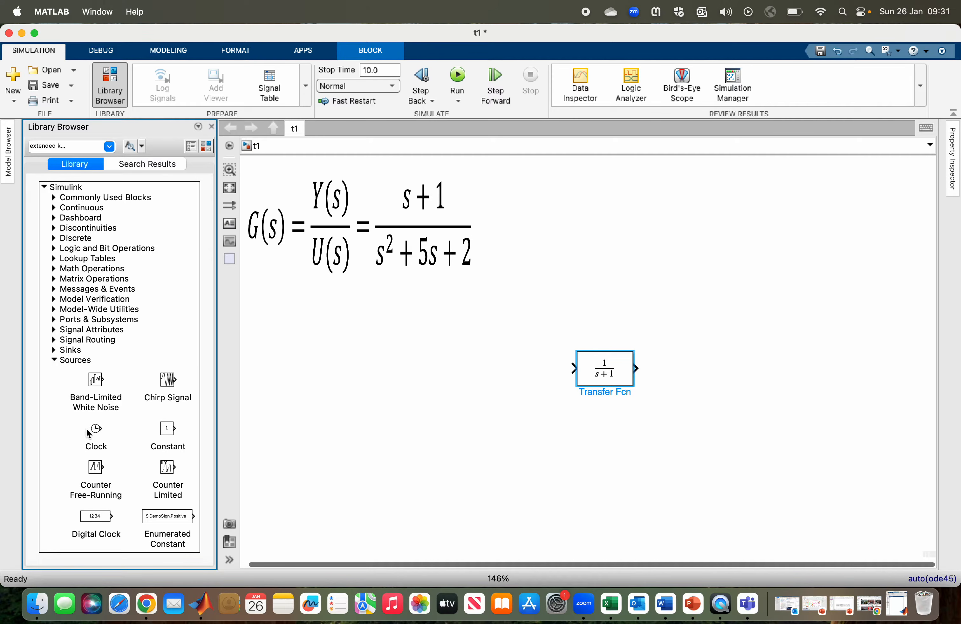
Step: Add a Step block from the Sources library to the left of the Transfer Fcn block
{"action": "scroll", "coordinate": [88, 432], "scroll_direction": "down", "scroll_amount": 5}
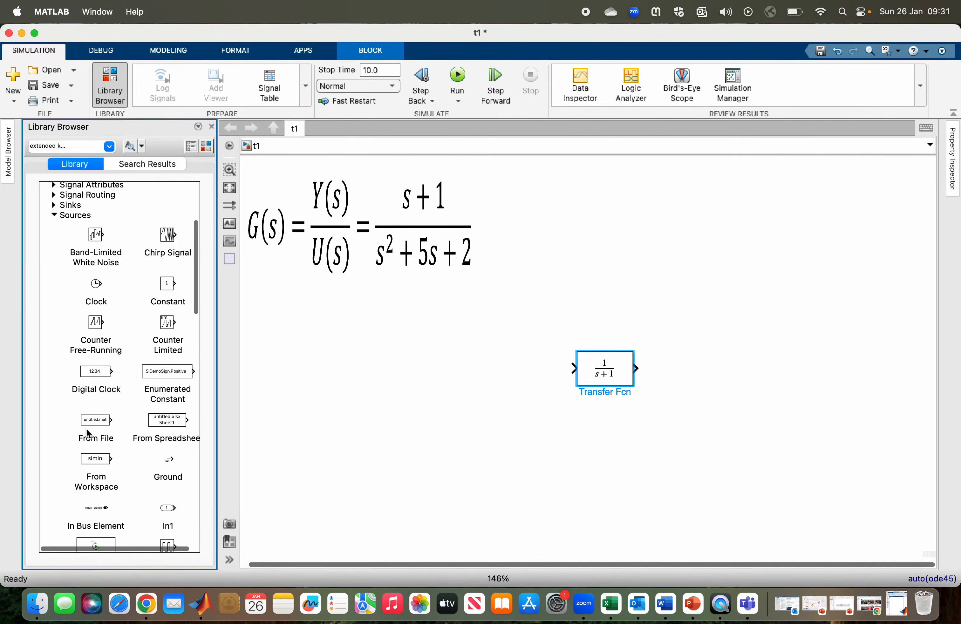
{"action": "scroll", "coordinate": [88, 433], "scroll_direction": "down", "scroll_amount": 5}
{"action": "scroll", "coordinate": [119, 376], "scroll_direction": "up", "scroll_amount": 2}
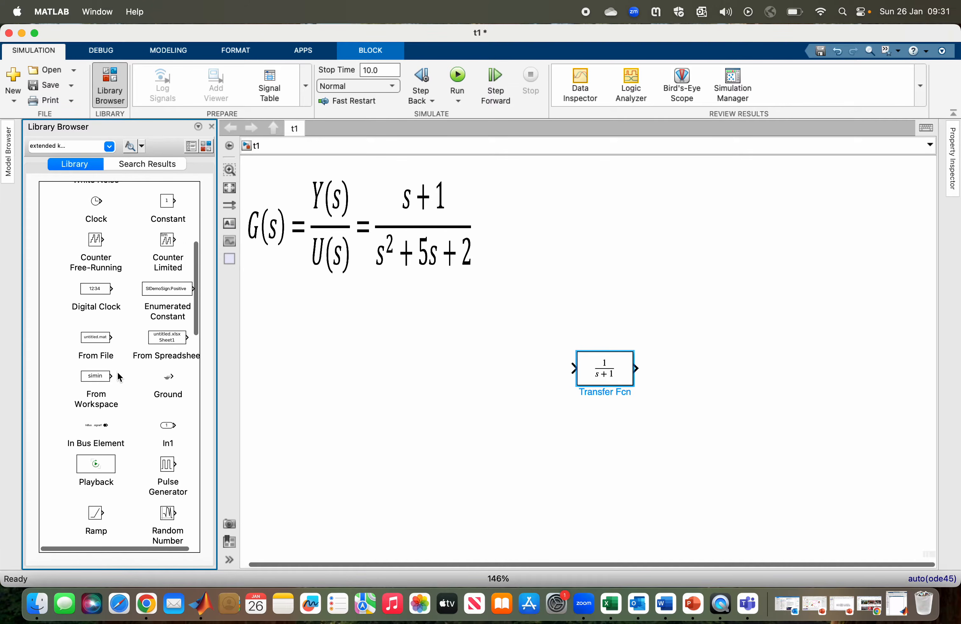
{"action": "scroll", "coordinate": [120, 377], "scroll_direction": "up", "scroll_amount": 6}
{"action": "scroll", "coordinate": [120, 377], "scroll_direction": "down", "scroll_amount": 9}
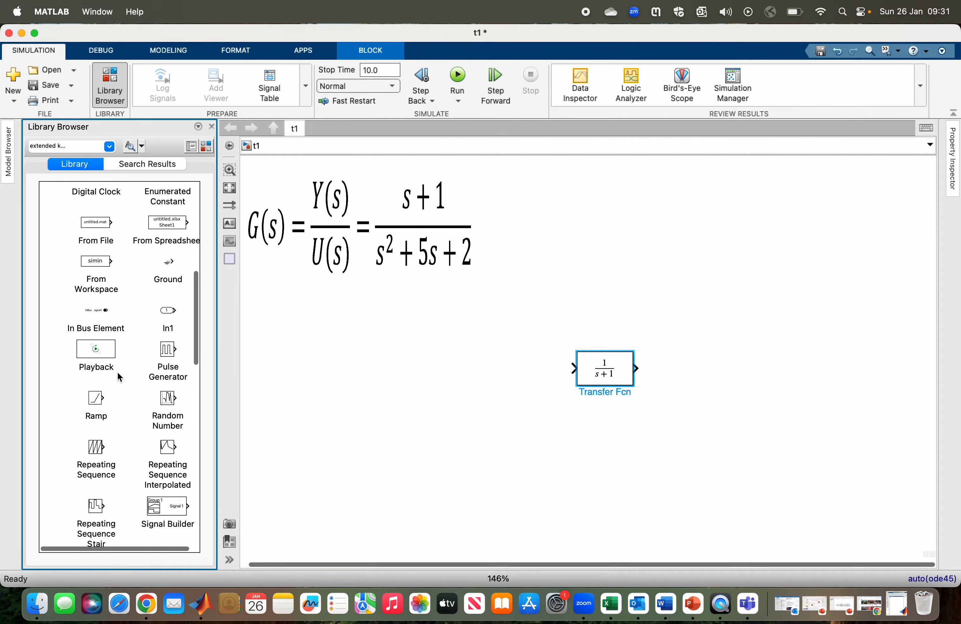
{"action": "scroll", "coordinate": [120, 377], "scroll_direction": "down", "scroll_amount": 7}
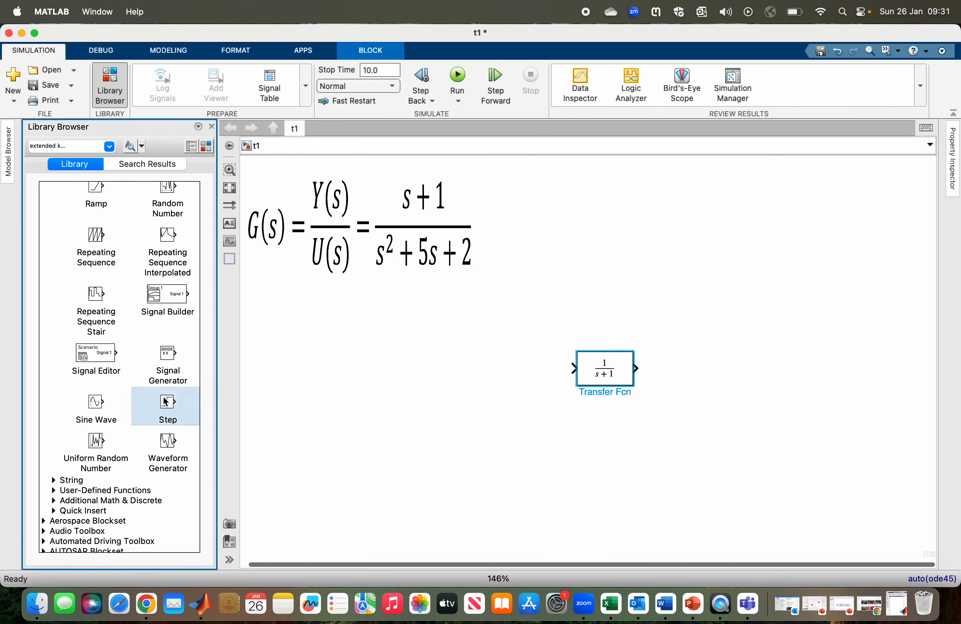
{"action": "left_click_drag", "start_coordinate": [165, 401], "coordinate": [437, 366]}
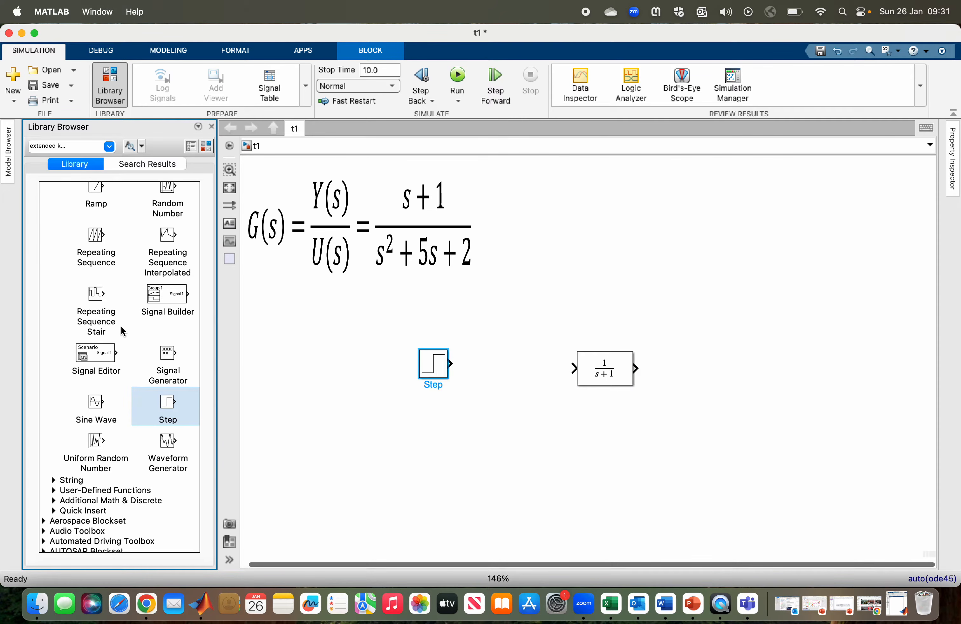
Step: Add a Scope block from the Sinks library to the right of the Transfer Fcn block
{"action": "scroll", "coordinate": [123, 332], "scroll_direction": "up", "scroll_amount": 10}
{"action": "scroll", "coordinate": [123, 331], "scroll_direction": "up", "scroll_amount": 3}
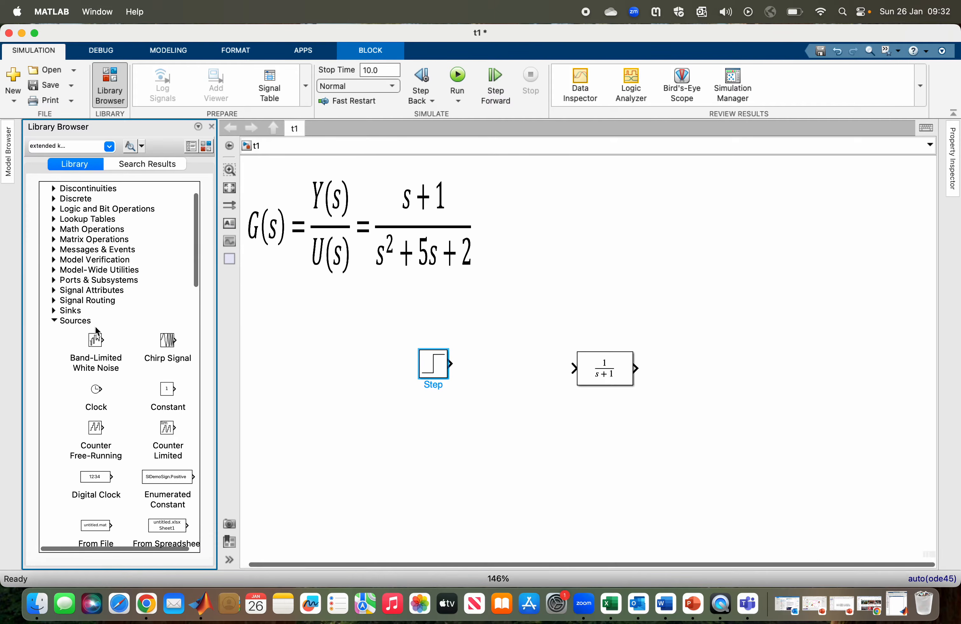
{"action": "left_click", "coordinate": [55, 321]}
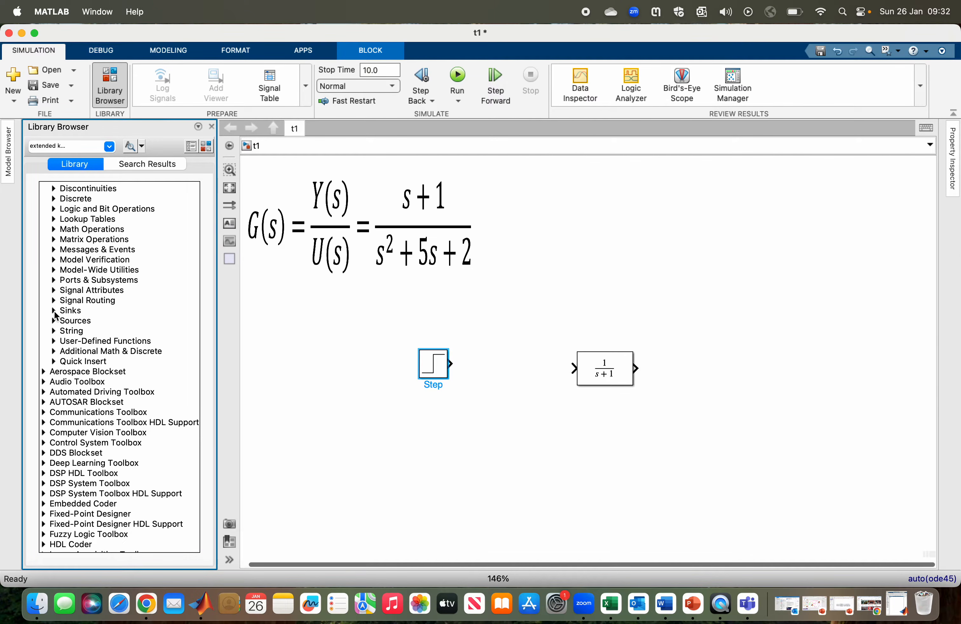
{"action": "left_click", "coordinate": [54, 310]}
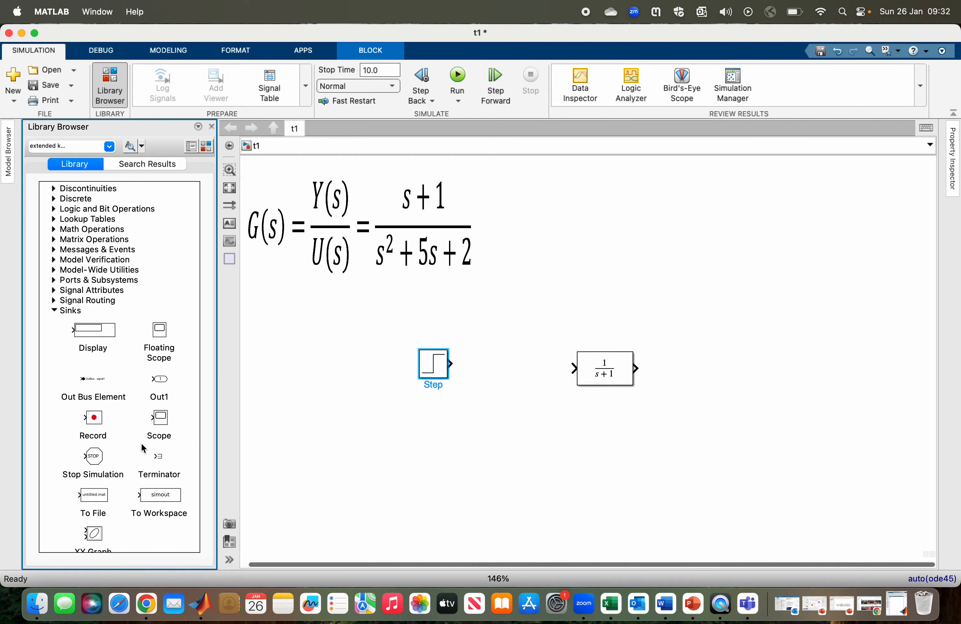
{"action": "left_click_drag", "start_coordinate": [165, 421], "coordinate": [765, 358]}
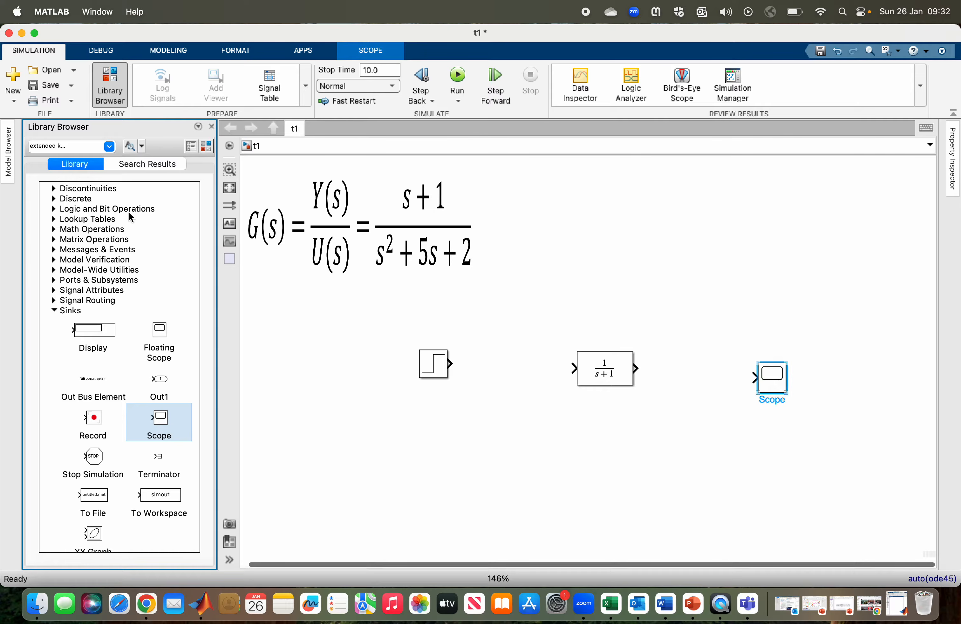
{"action": "left_click", "coordinate": [558, 250]}
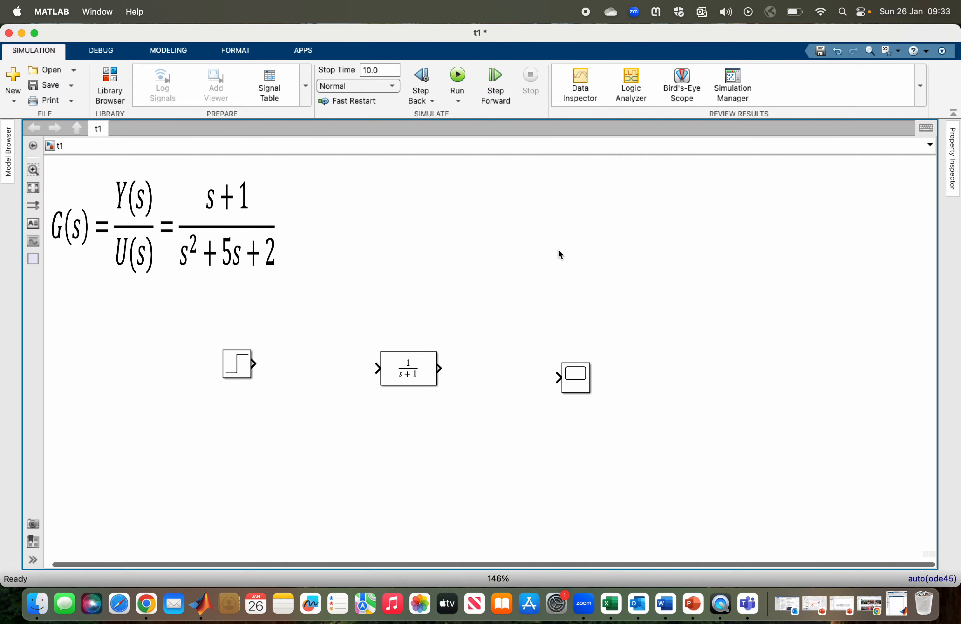
Step: Insert a second Transfer Fcn block above the others by searching for "transf" directly on the canvas
{"action": "double_click", "coordinate": [524, 271]}
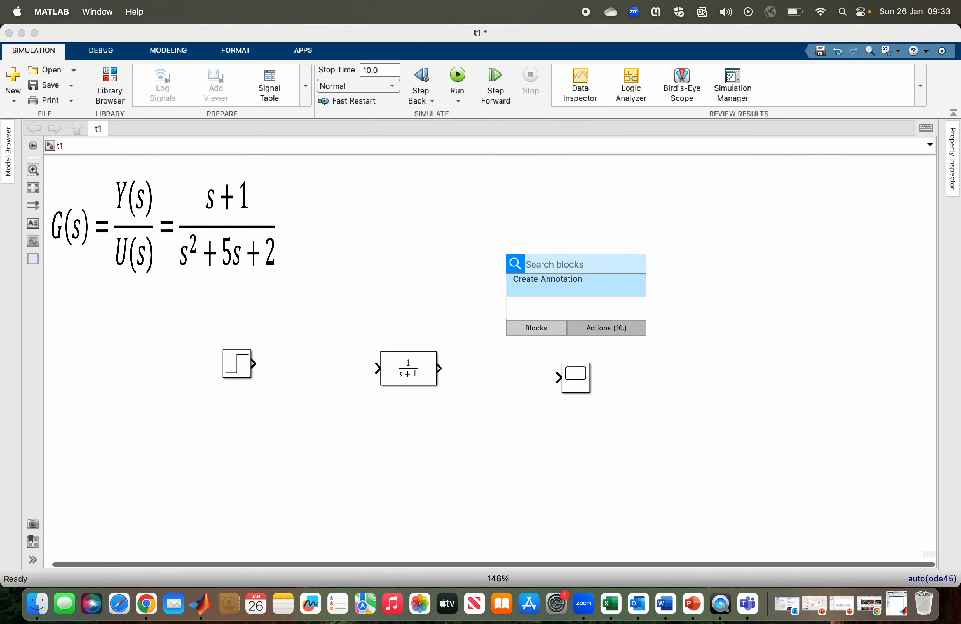
{"action": "type", "text": "transf"}
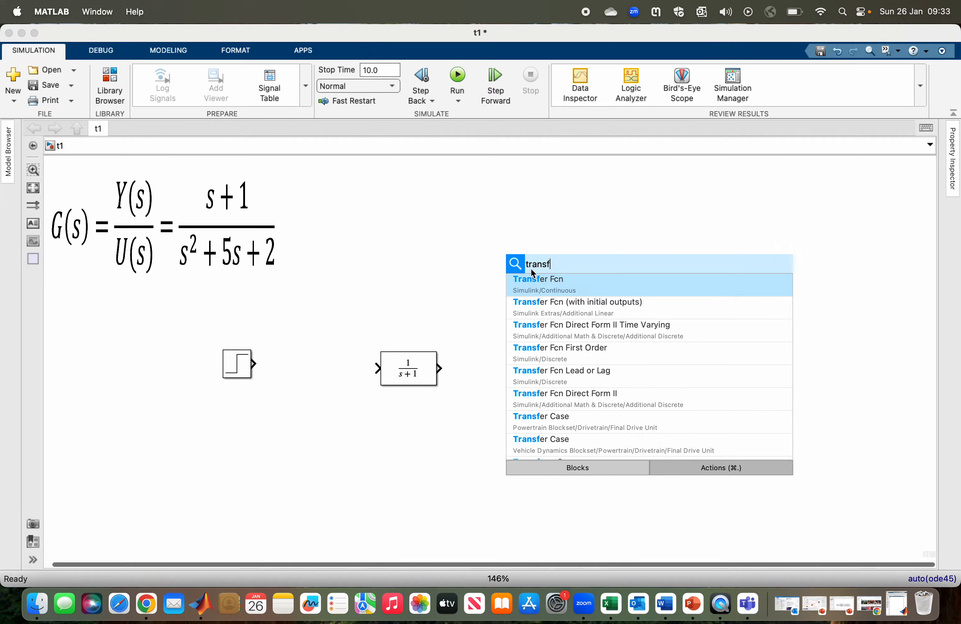
{"action": "left_click", "coordinate": [555, 290]}
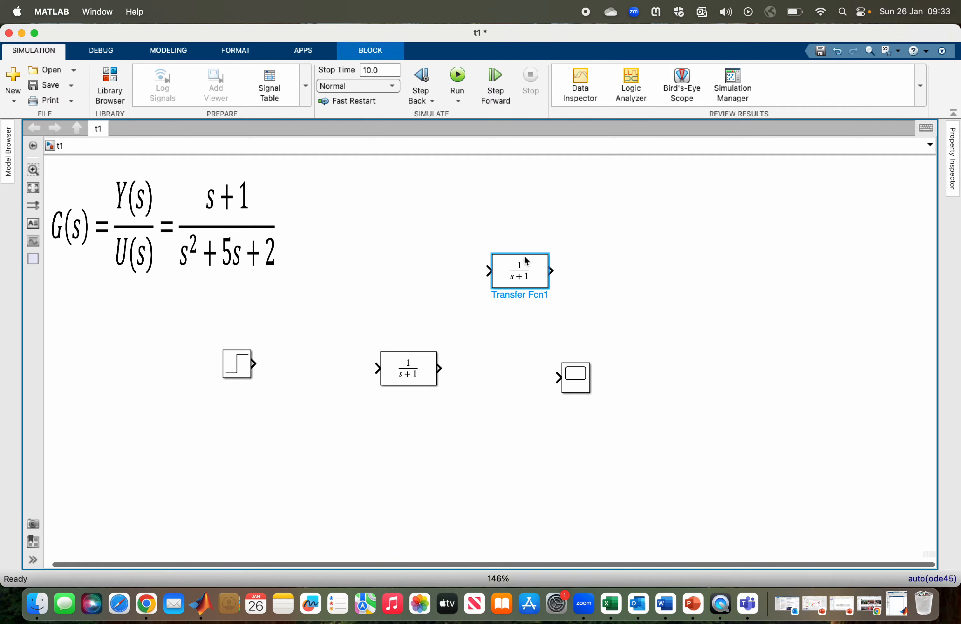
Step: Cut the extra Transfer Fcn block from the model
{"action": "right_click", "coordinate": [534, 277]}
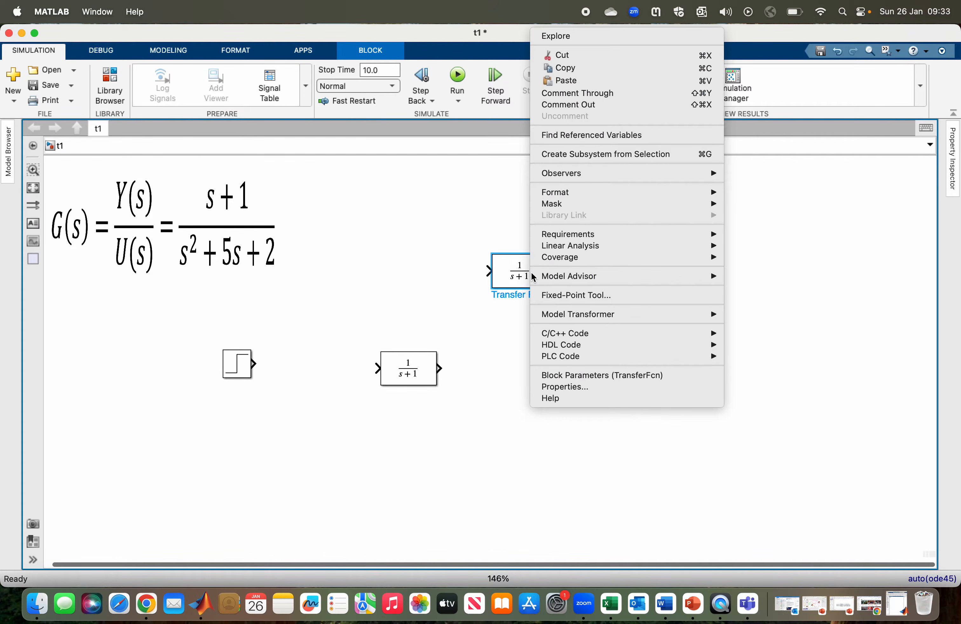
{"action": "mouse_move", "coordinate": [602, 177]}
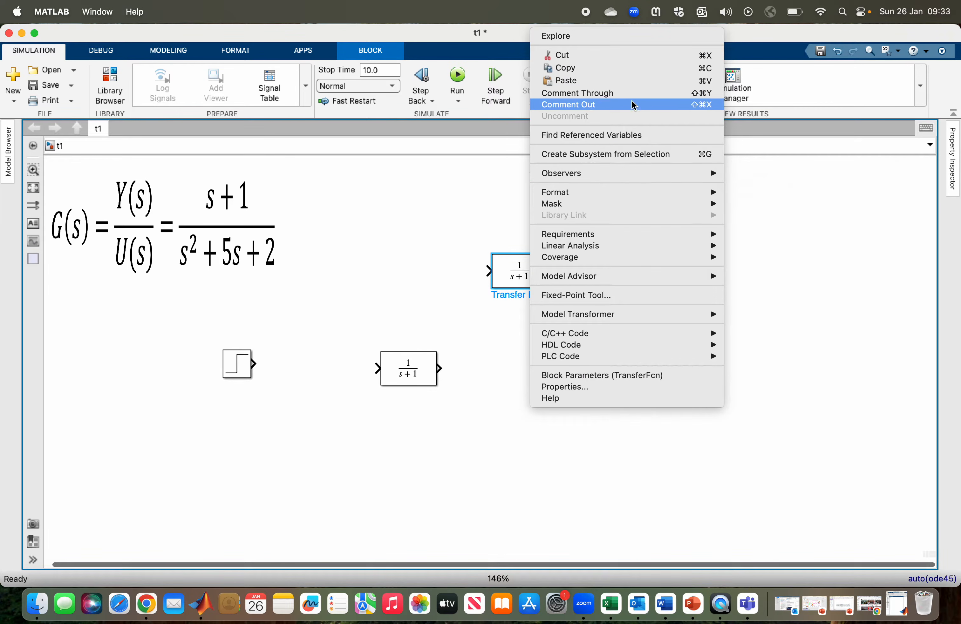
{"action": "left_click", "coordinate": [606, 56]}
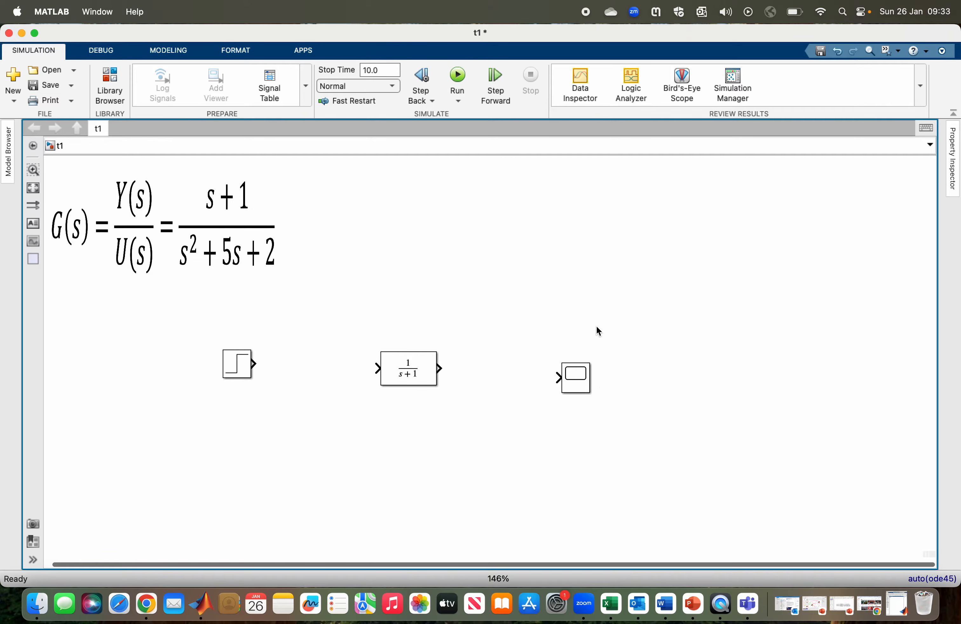
Step: Comment out the Scope block
{"action": "left_click", "coordinate": [590, 375]}
{"action": "left_click", "coordinate": [577, 342]}
{"action": "left_click_drag", "start_coordinate": [558, 352], "coordinate": [620, 420]}
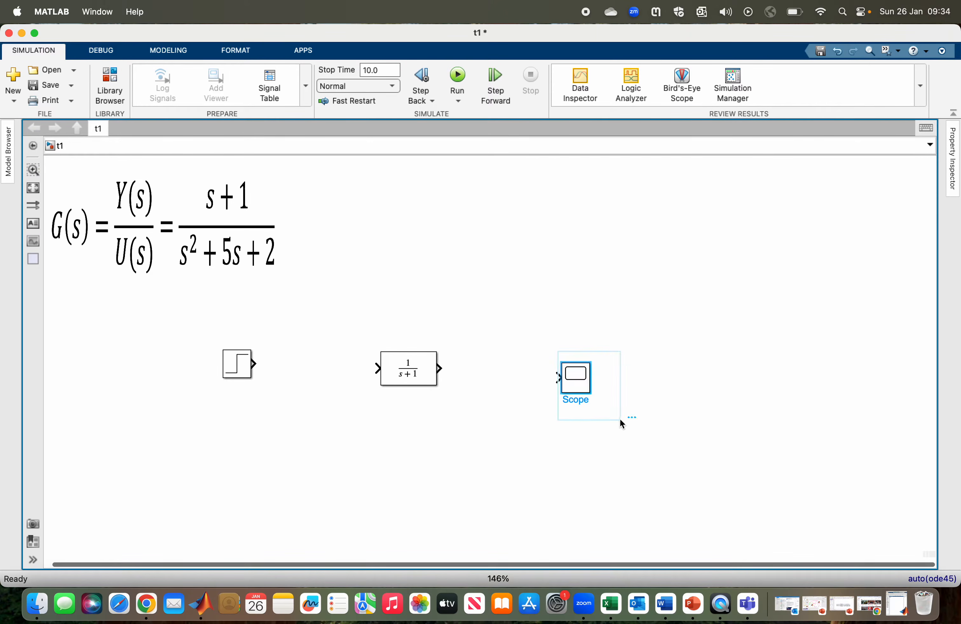
{"action": "right_click", "coordinate": [588, 387]}
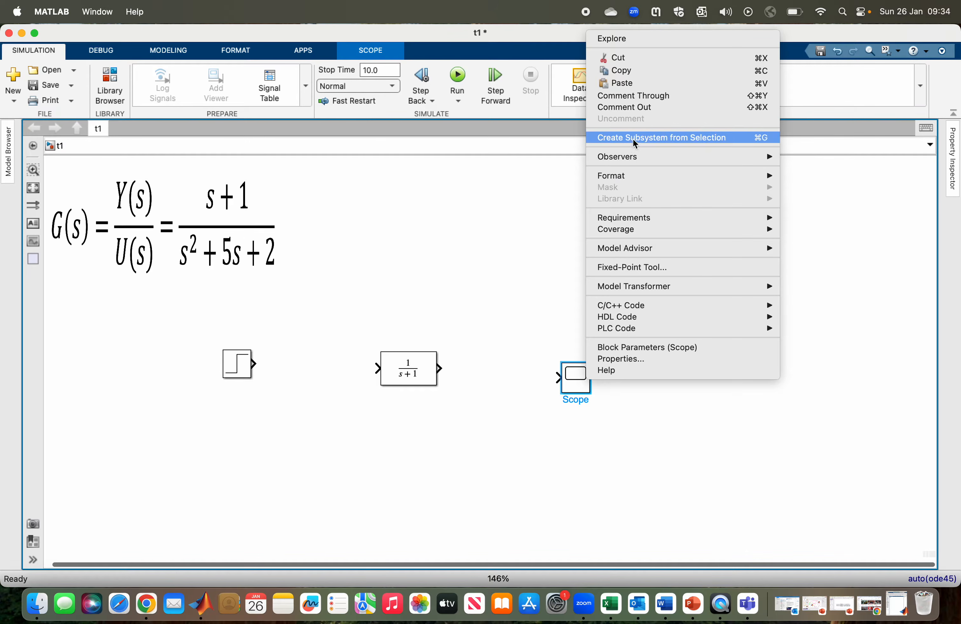
{"action": "left_click", "coordinate": [643, 106]}
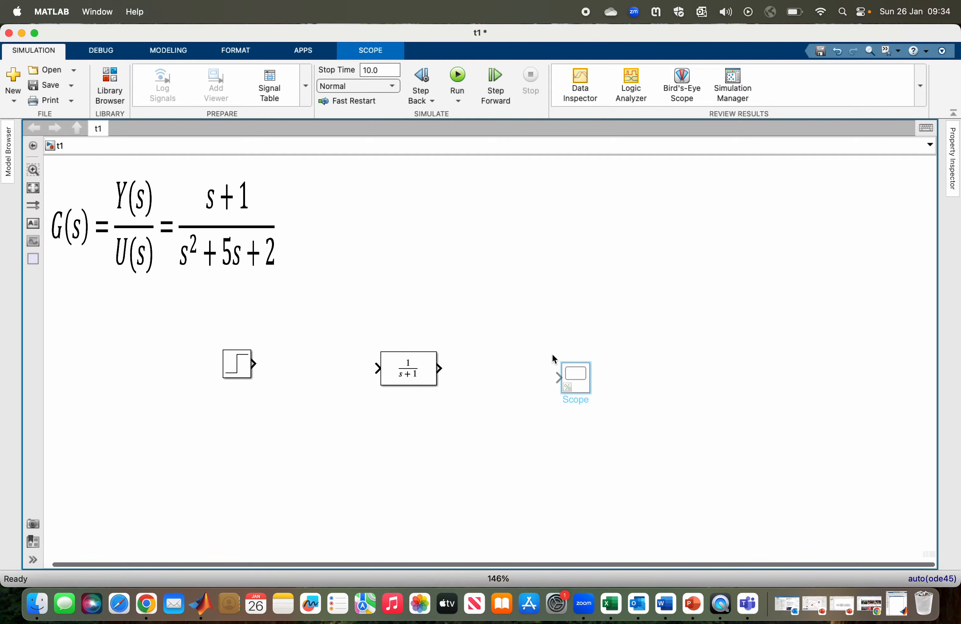
Step: Uncomment the Scope block
{"action": "left_click_drag", "start_coordinate": [553, 355], "coordinate": [622, 414]}
{"action": "right_click", "coordinate": [573, 378]}
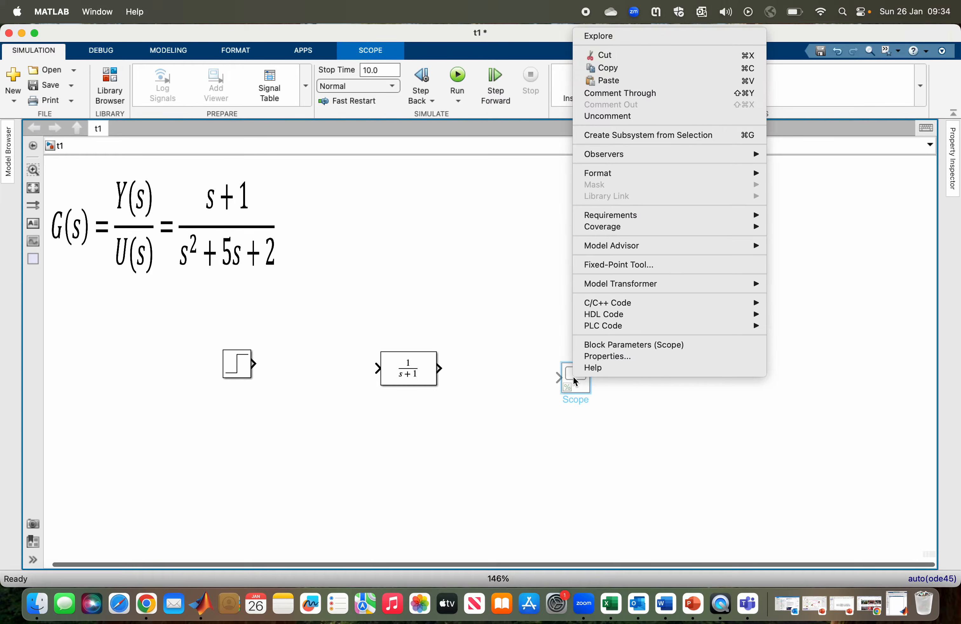
{"action": "left_click", "coordinate": [619, 119]}
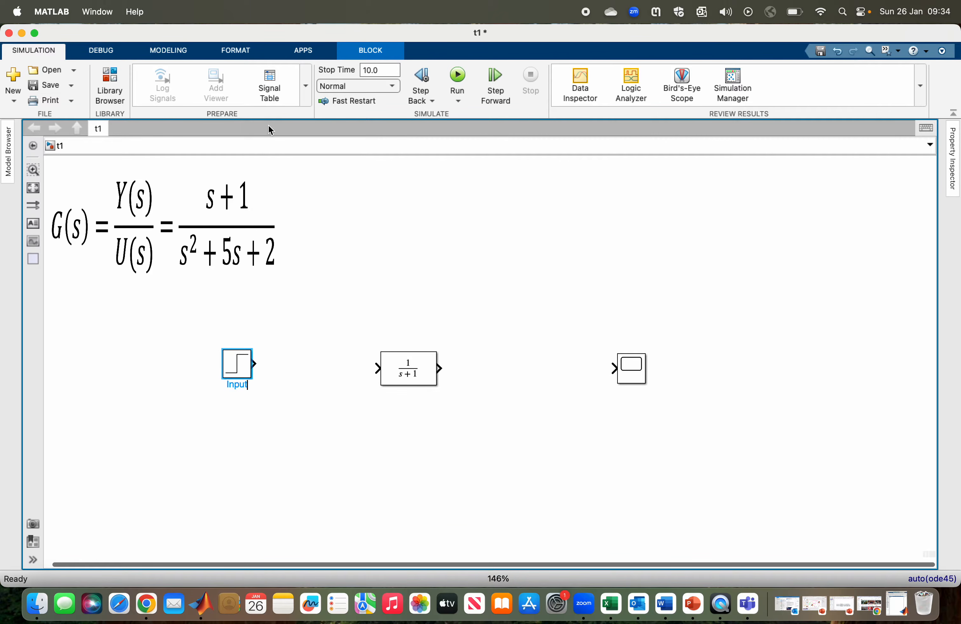
Step: Set the font size of the Input block's name to 20
{"action": "left_click", "coordinate": [246, 47]}
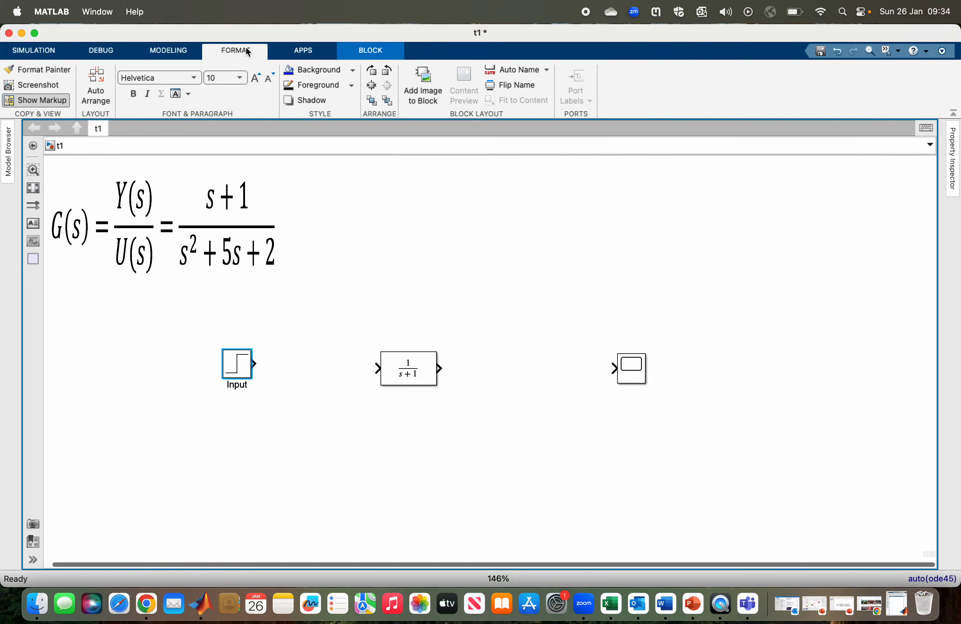
{"action": "left_click", "coordinate": [242, 77]}
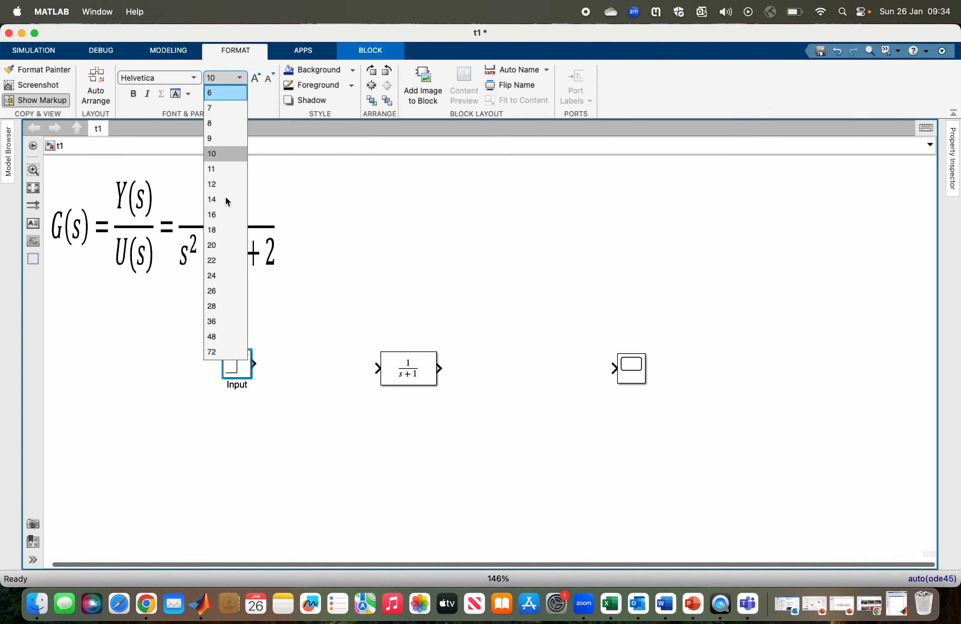
{"action": "left_click", "coordinate": [222, 245]}
{"action": "left_click", "coordinate": [257, 286]}
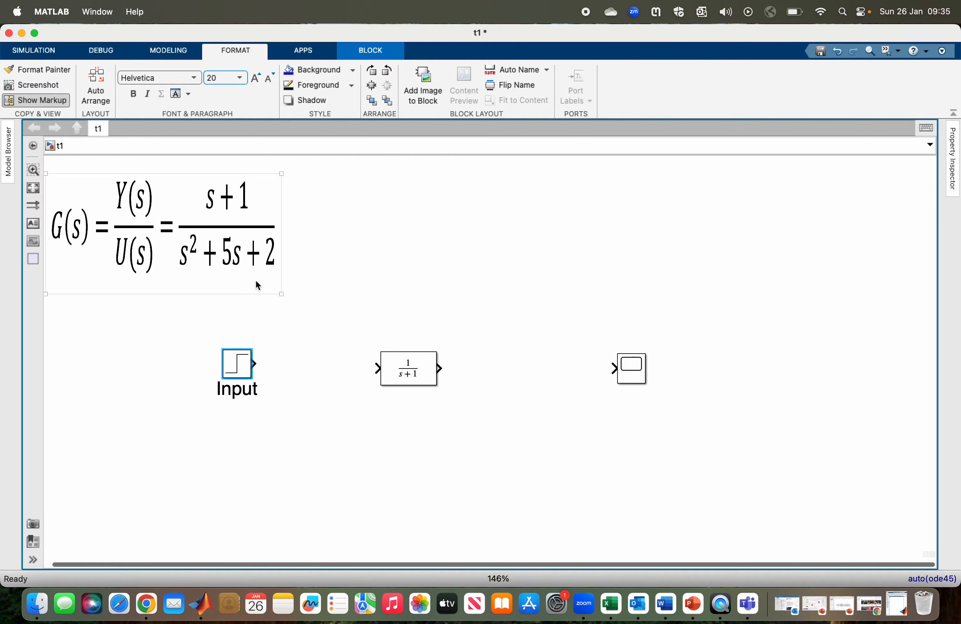
Step: Rename the Transfer Fcn block as Plant and set its name's font size to 18
{"action": "left_click", "coordinate": [402, 368]}
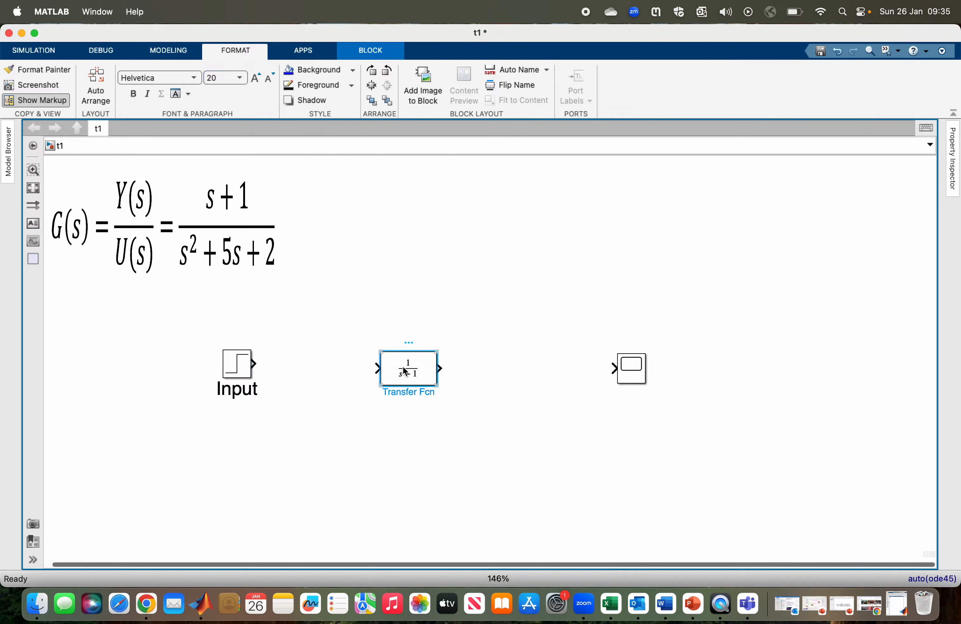
{"action": "left_click", "coordinate": [432, 392]}
{"action": "key", "text": "BackSpace"}
{"action": "key", "text": "BackSpace"}
{"action": "key", "text": "BackSpace"}
{"action": "key", "text": "BackSpace"}
{"action": "key", "text": "BackSpace"}
{"action": "key", "text": "BackSpace"}
{"action": "key", "text": "BackSpace"}
{"action": "type", "text": "Plant"}
{"action": "left_click", "coordinate": [236, 78]}
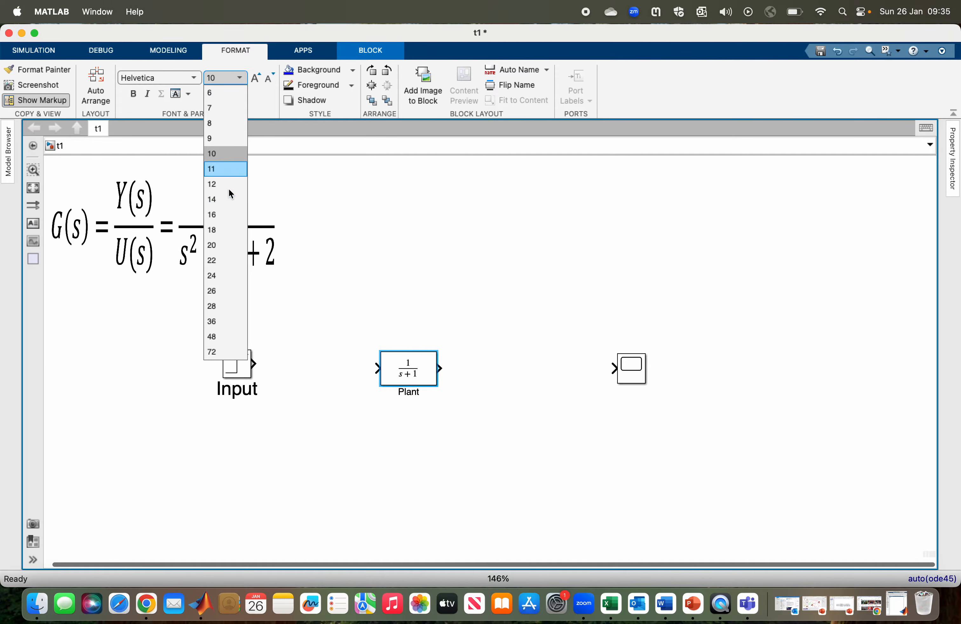
{"action": "left_click", "coordinate": [223, 234]}
Step: Rename the Scope block as Visualizer and set its name's font size to 18
{"action": "left_click", "coordinate": [631, 371]}
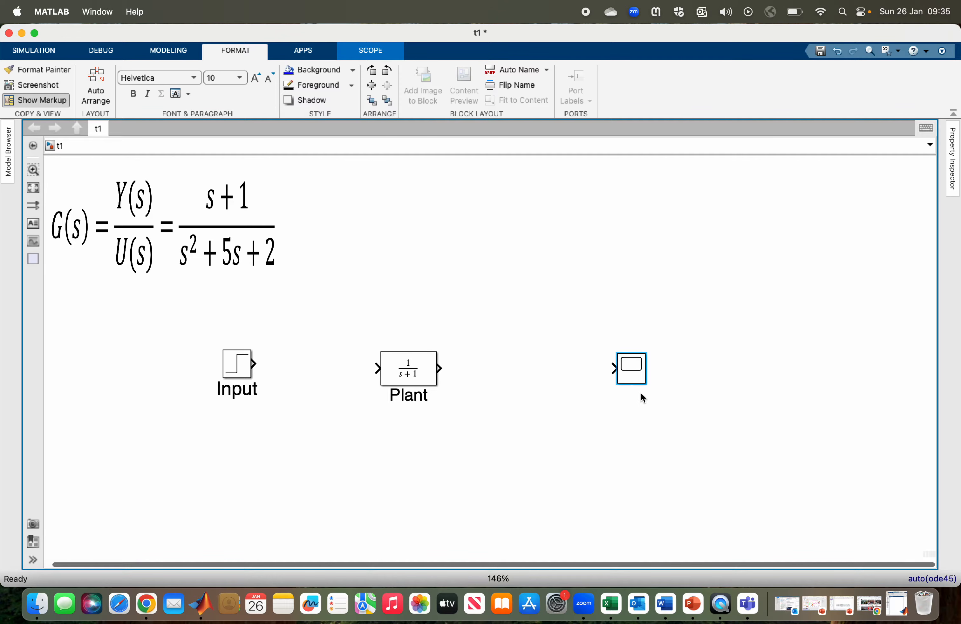
{"action": "type", "text": "Visualizer"}
{"action": "key", "text": "Return"}
{"action": "left_click", "coordinate": [240, 78]}
{"action": "left_click", "coordinate": [226, 234]}
Step: Set the Plant block's numerator coefficients to [1 1] and denominator coefficients to [1 5 2], and apply them
{"action": "double_click", "coordinate": [408, 370]}
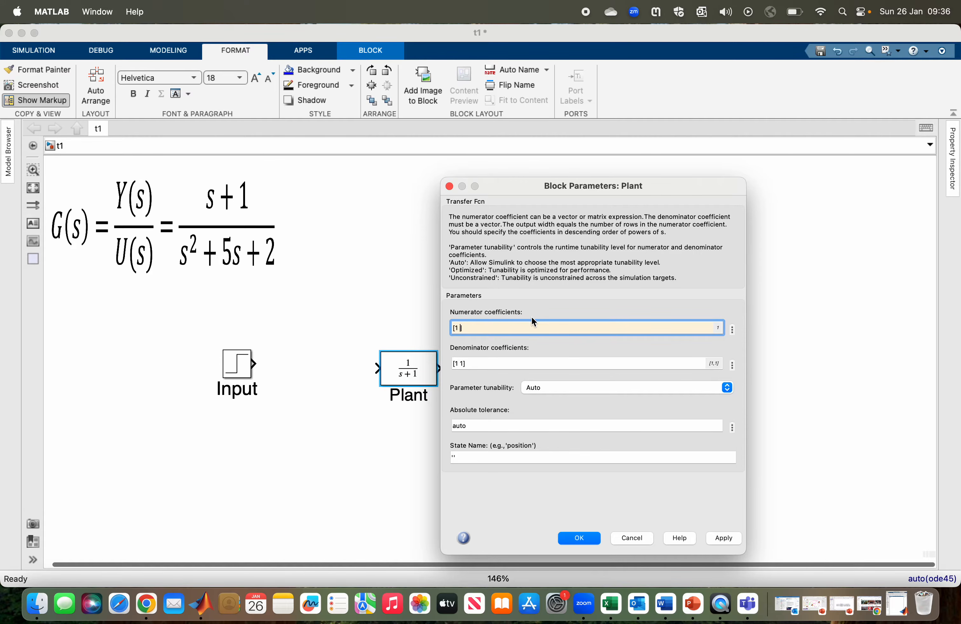
{"action": "type", "text": "1"}
{"action": "left_click", "coordinate": [463, 366]}
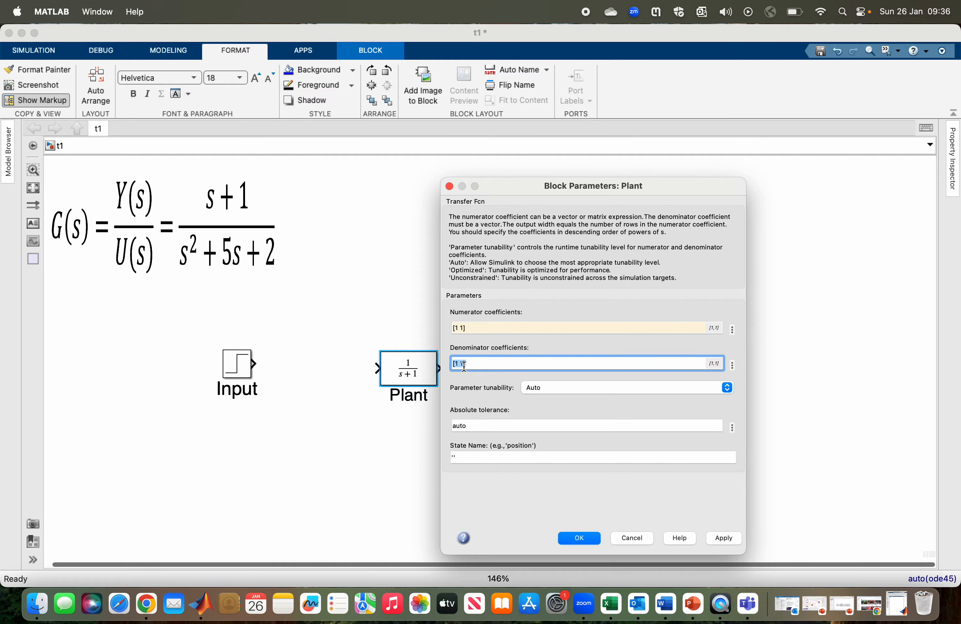
{"action": "key", "text": "BackSpace"}
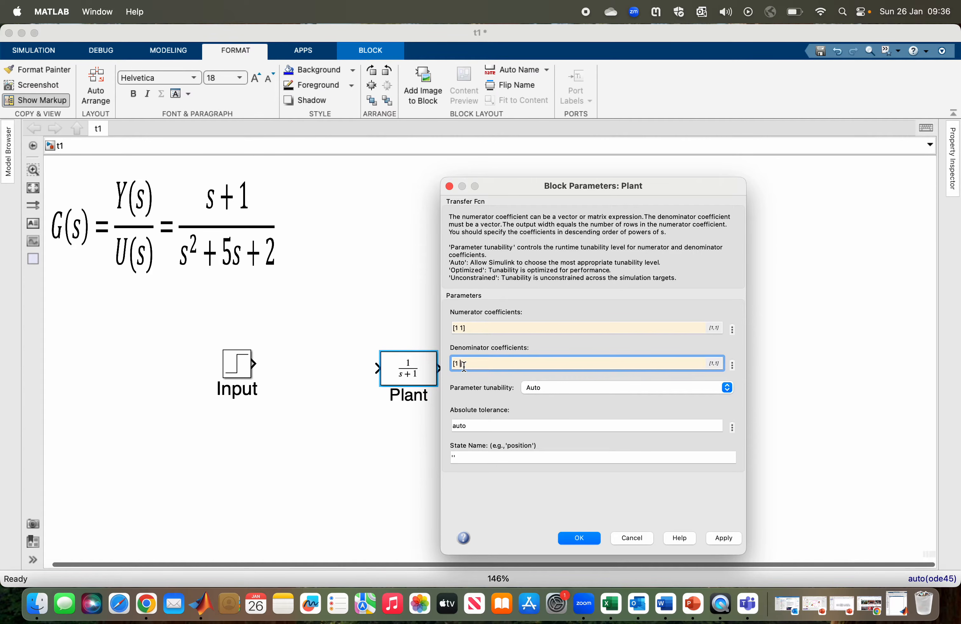
{"action": "type", "text": "5 2"}
{"action": "left_click", "coordinate": [728, 538]}
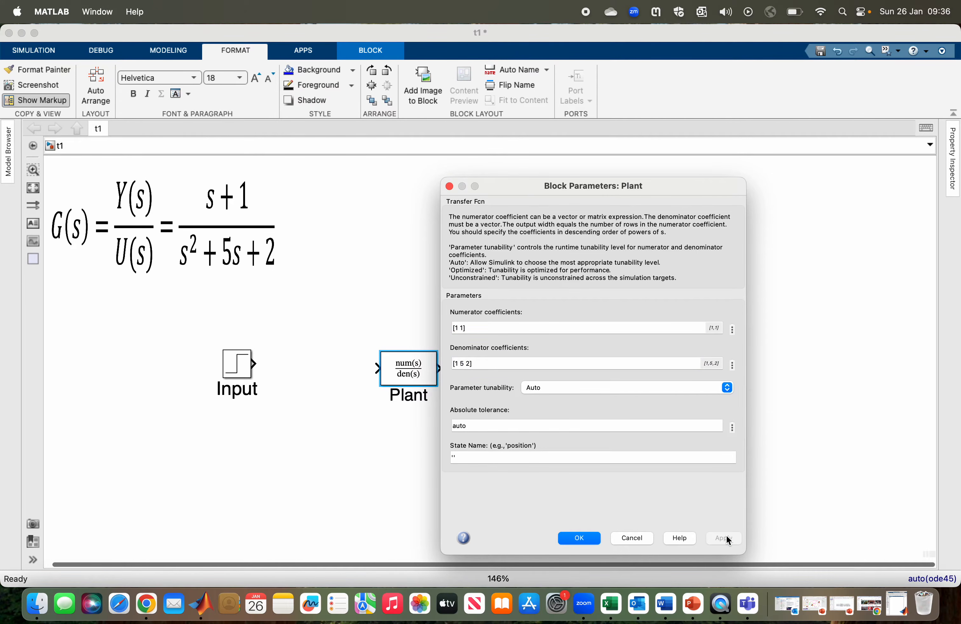
Step: Enlarge the Plant block to fit its full transfer function, and connect Input through Plant to Visualizer
{"action": "left_click", "coordinate": [587, 540]}
{"action": "left_click_drag", "start_coordinate": [380, 352], "coordinate": [339, 337]}
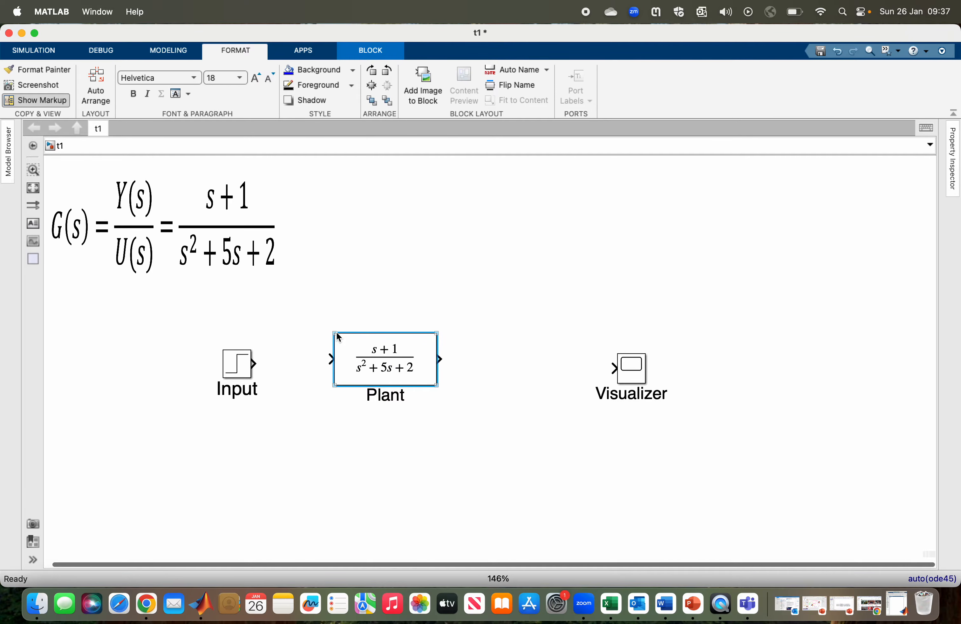
{"action": "left_click_drag", "start_coordinate": [389, 362], "coordinate": [417, 358]}
{"action": "left_click", "coordinate": [298, 364]}
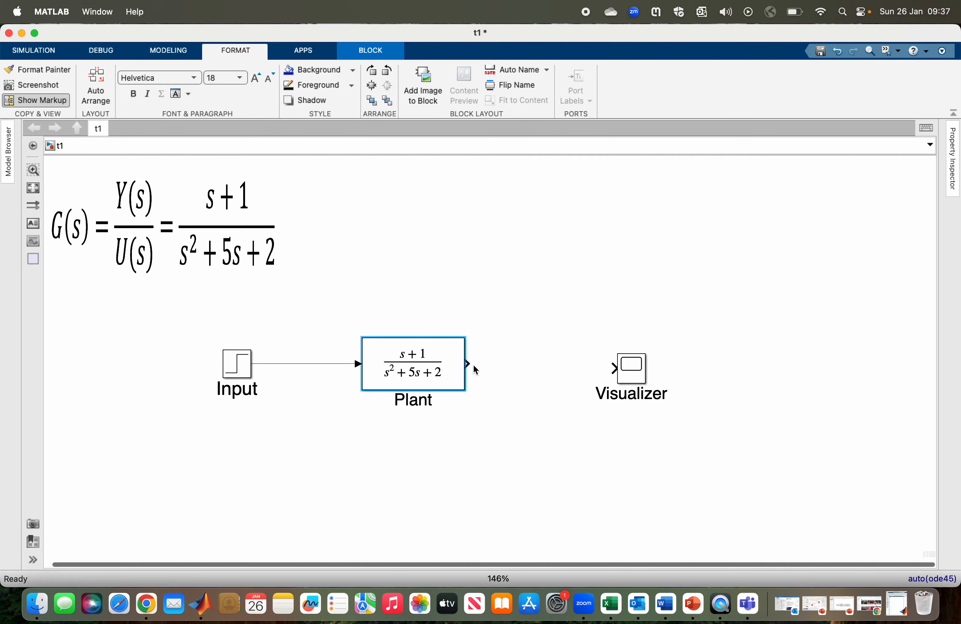
{"action": "left_click_drag", "start_coordinate": [469, 362], "coordinate": [622, 364]}
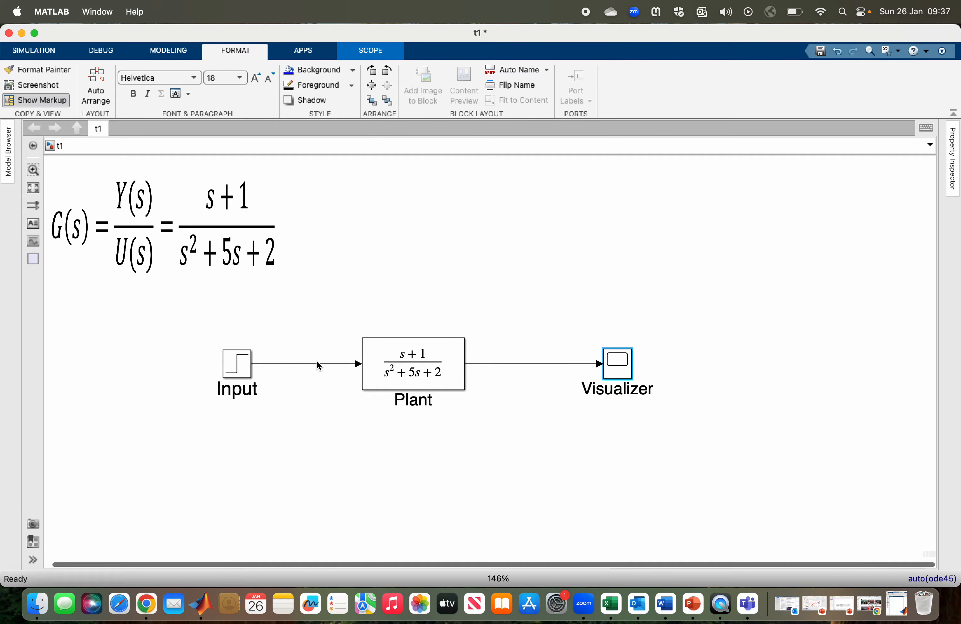
Step: Label the signal line from Input to Plant as Input and the line from Plant to Visualizer as Output
{"action": "left_click", "coordinate": [309, 364]}
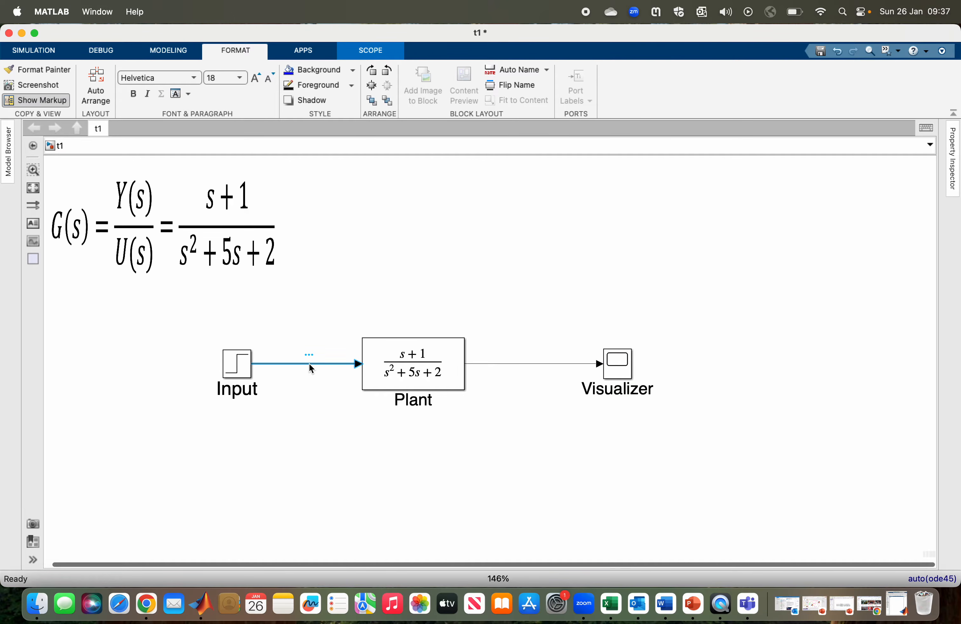
{"action": "left_click", "coordinate": [563, 364]}
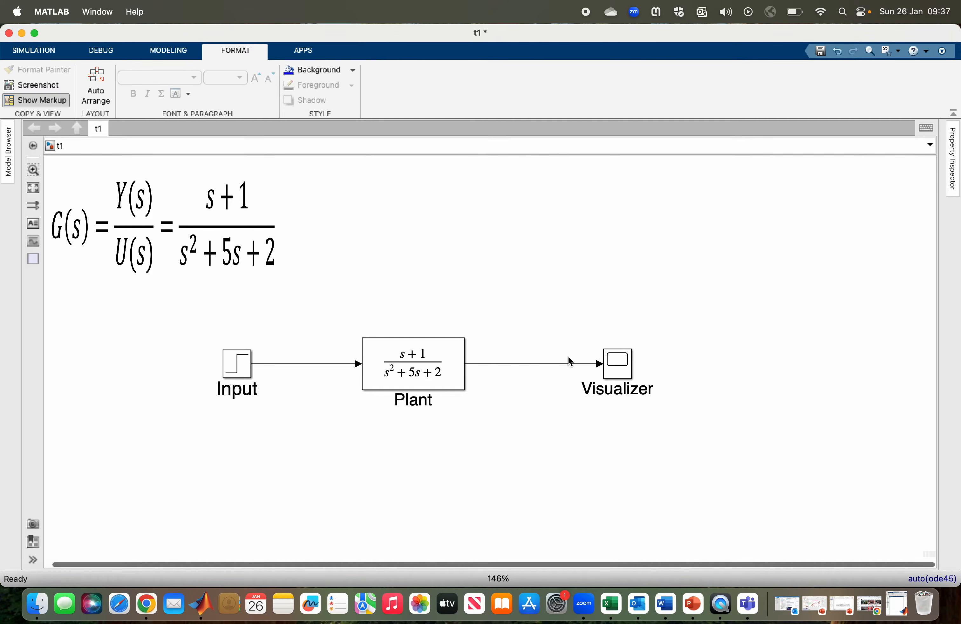
{"action": "double_click", "coordinate": [313, 363]}
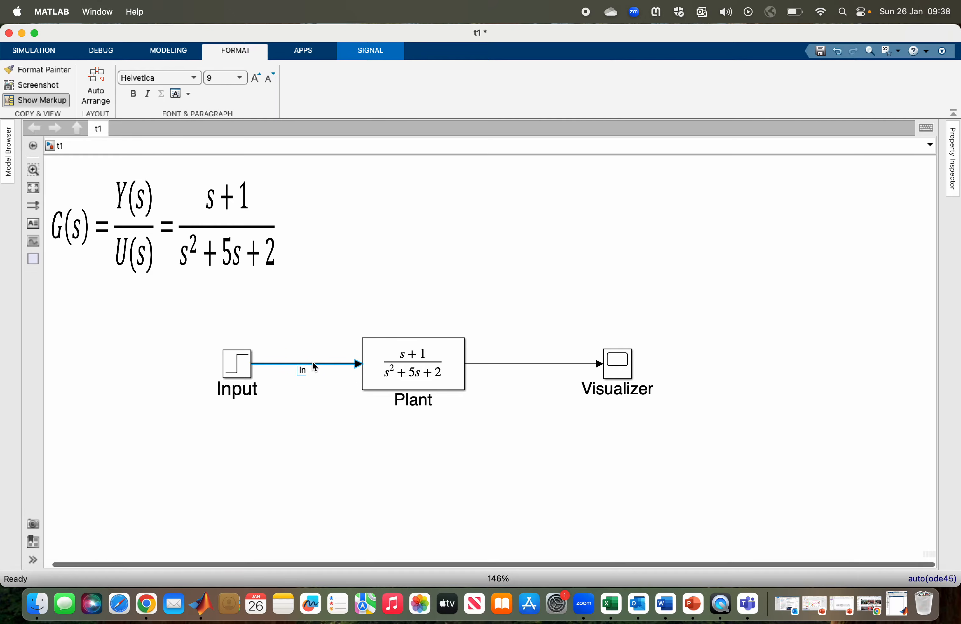
{"action": "left_click", "coordinate": [530, 422]}
{"action": "double_click", "coordinate": [532, 364]}
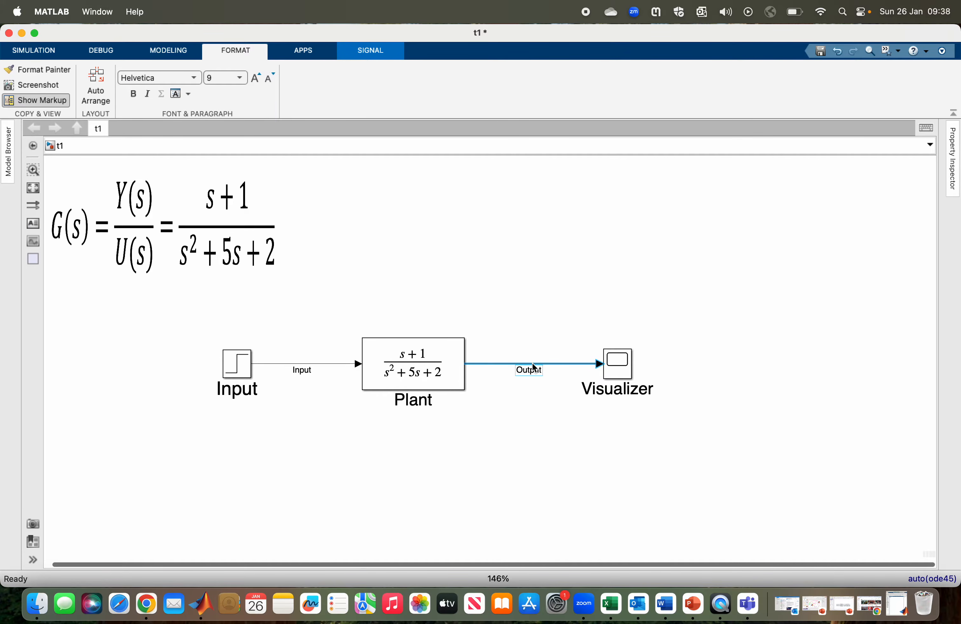
{"action": "left_click", "coordinate": [539, 453]}
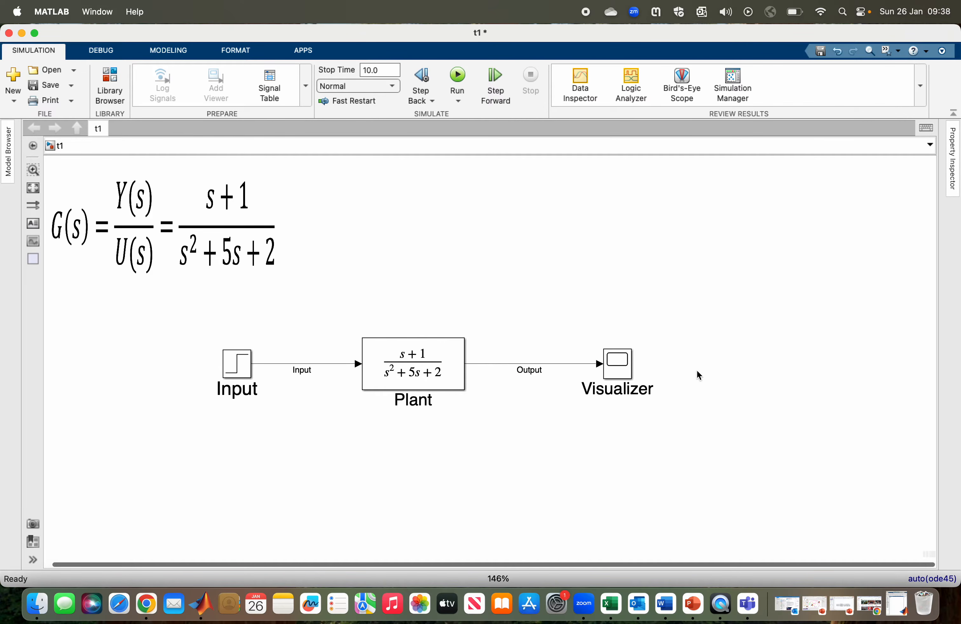
Step: Run the simulation and open the Visualizer scope to view the output response
{"action": "left_click", "coordinate": [608, 372]}
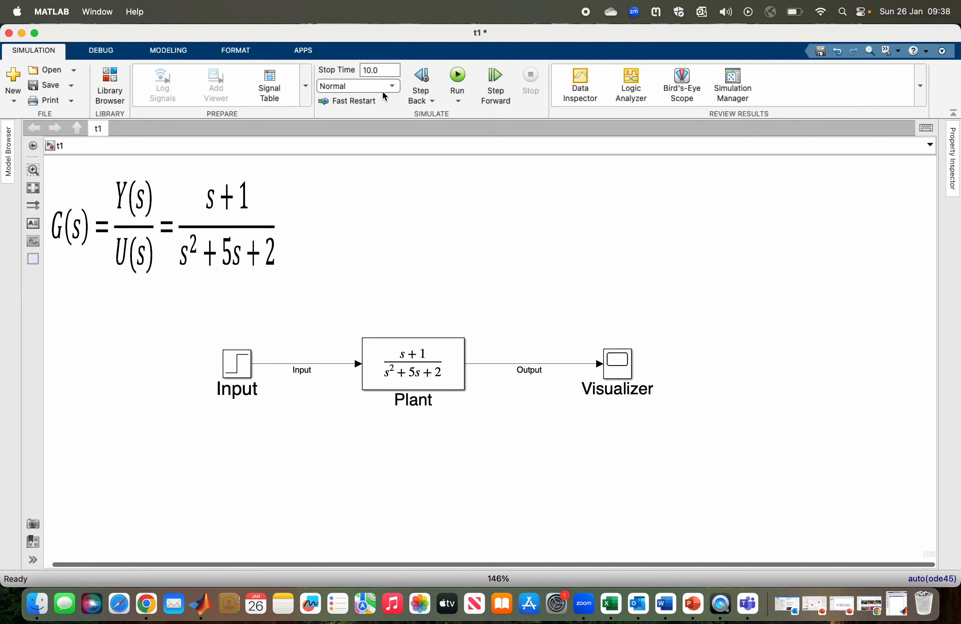
{"action": "left_click", "coordinate": [457, 76]}
{"action": "left_click", "coordinate": [618, 364]}
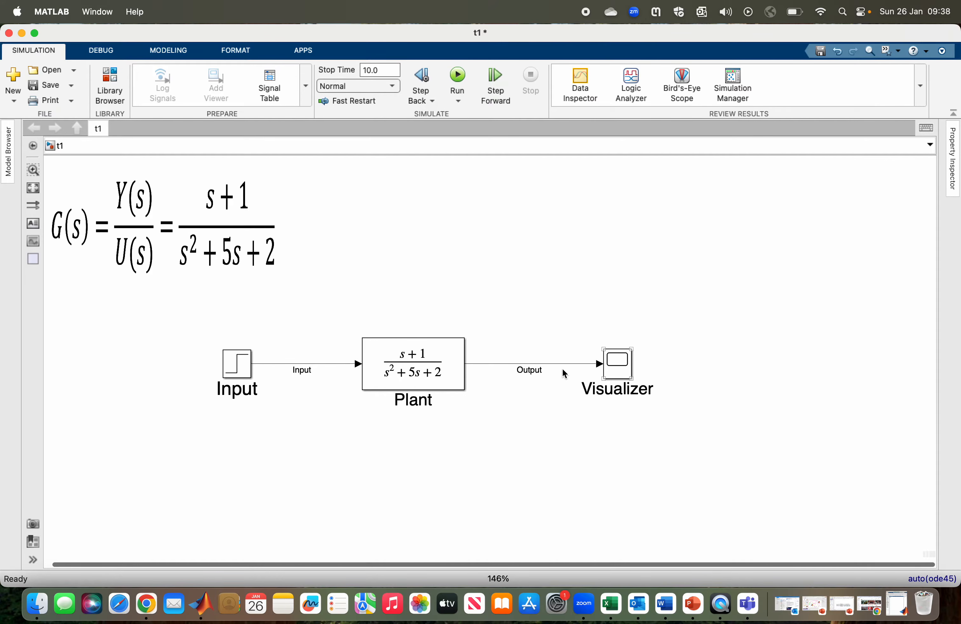
{"action": "double_click", "coordinate": [611, 365]}
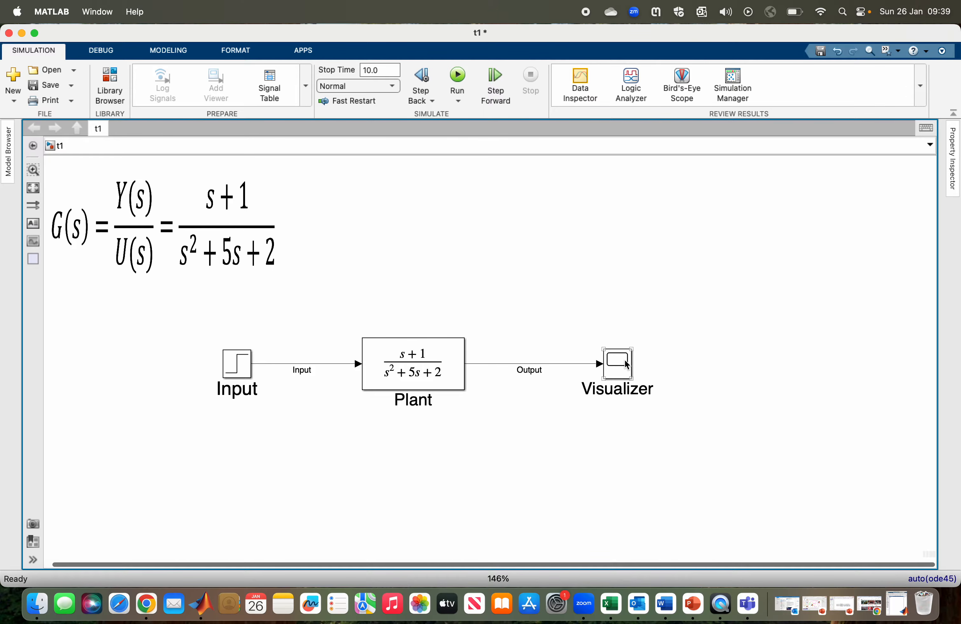
{"action": "double_click", "coordinate": [627, 364]}
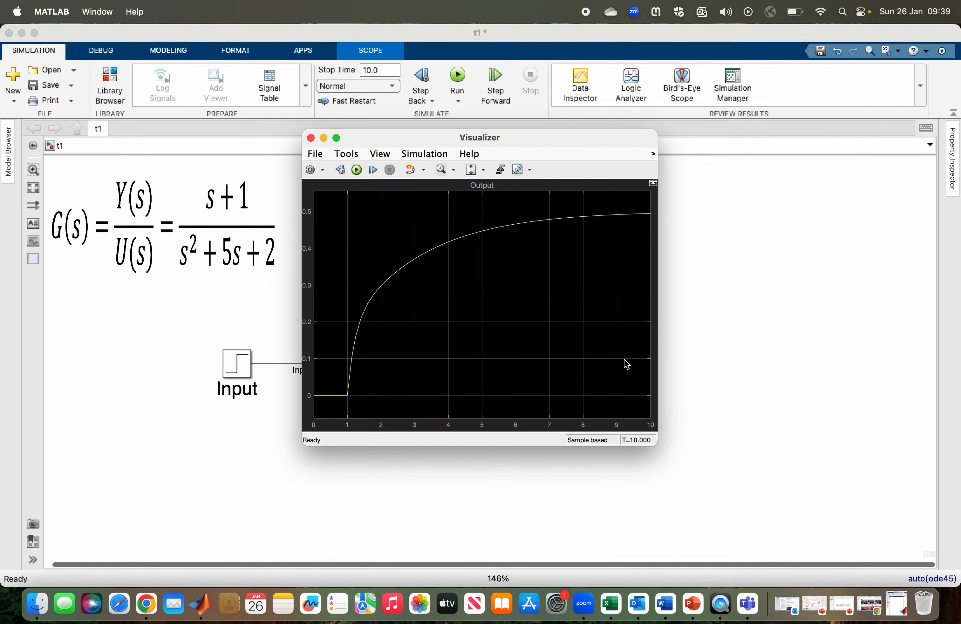
Step: Set the Visualizer's number of input ports to 2, apply the change, and close the scope
{"action": "left_click", "coordinate": [313, 170]}
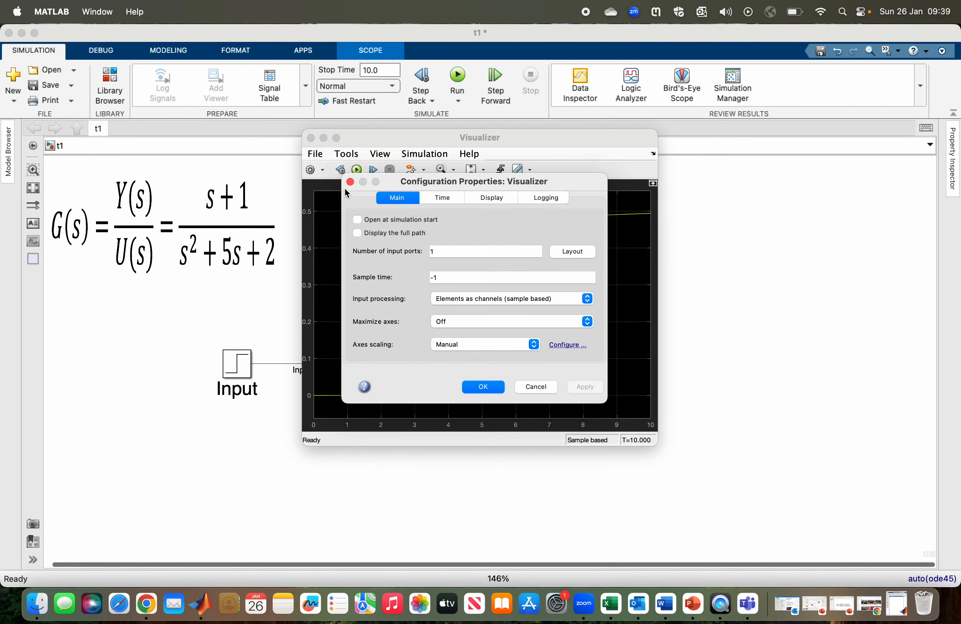
{"action": "double_click", "coordinate": [439, 252]}
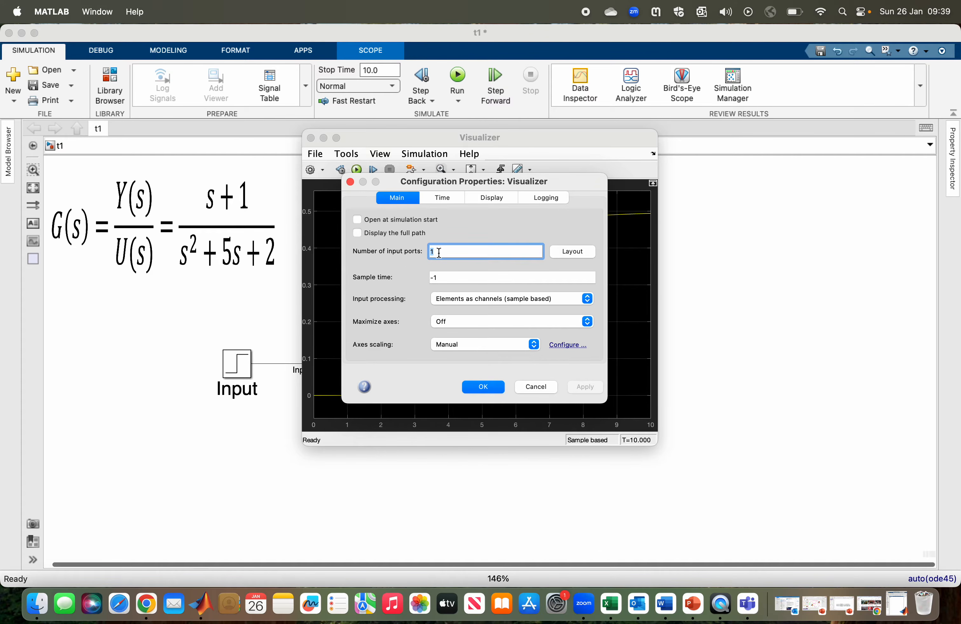
{"action": "type", "text": "2"}
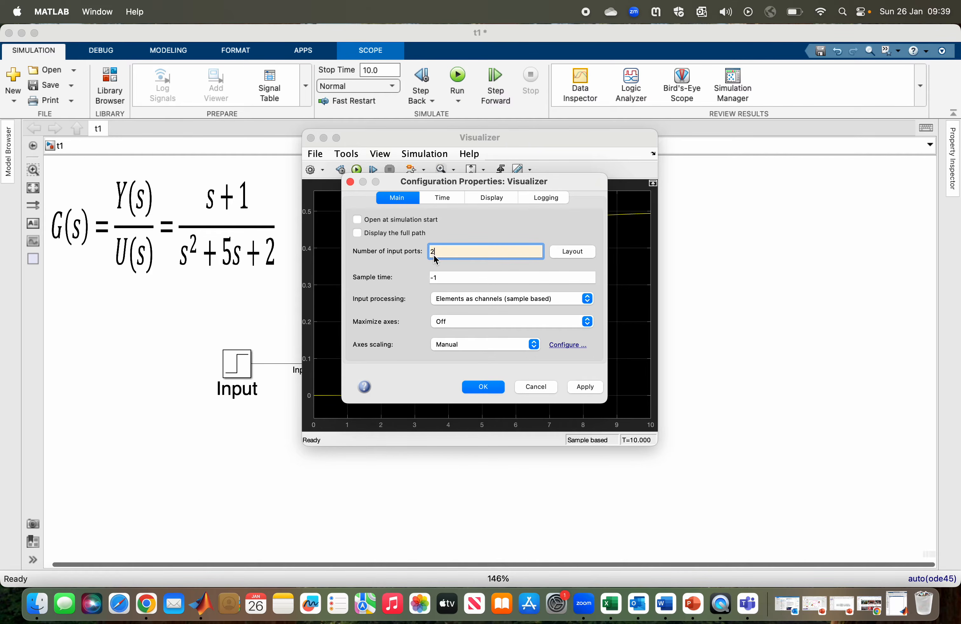
{"action": "left_click", "coordinate": [580, 388]}
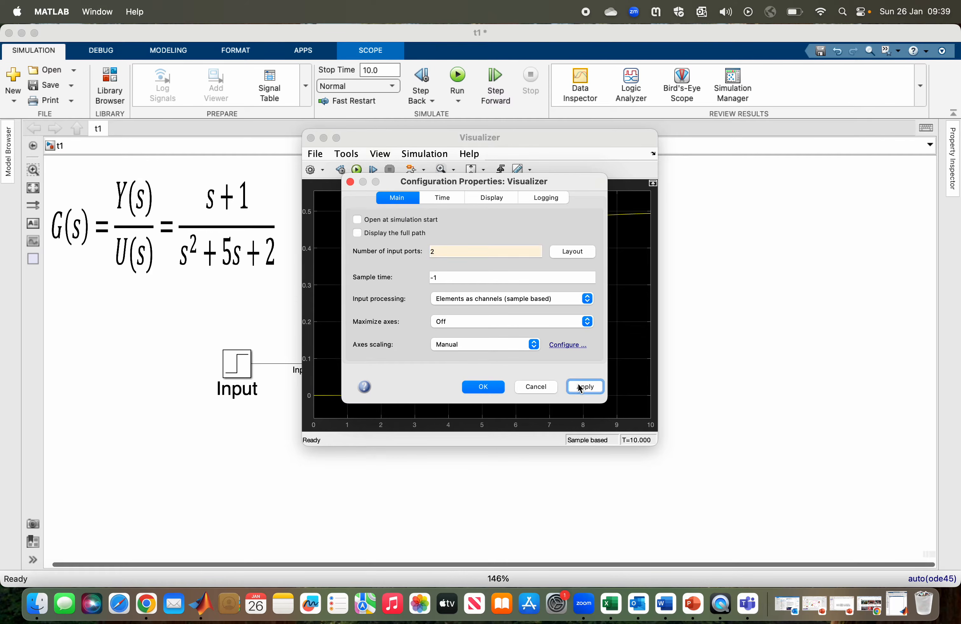
{"action": "left_click", "coordinate": [499, 388]}
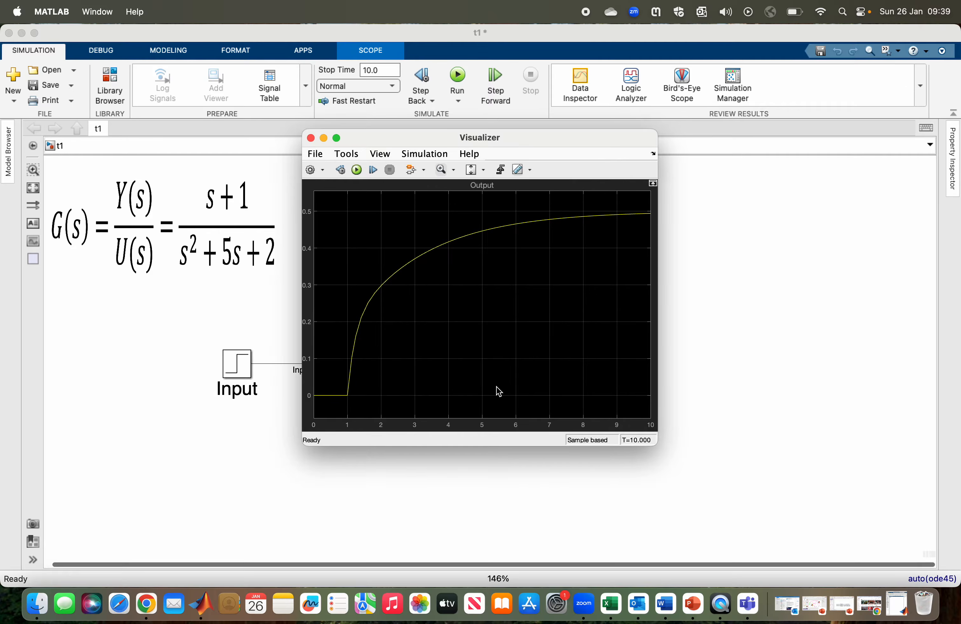
{"action": "left_click", "coordinate": [311, 138]}
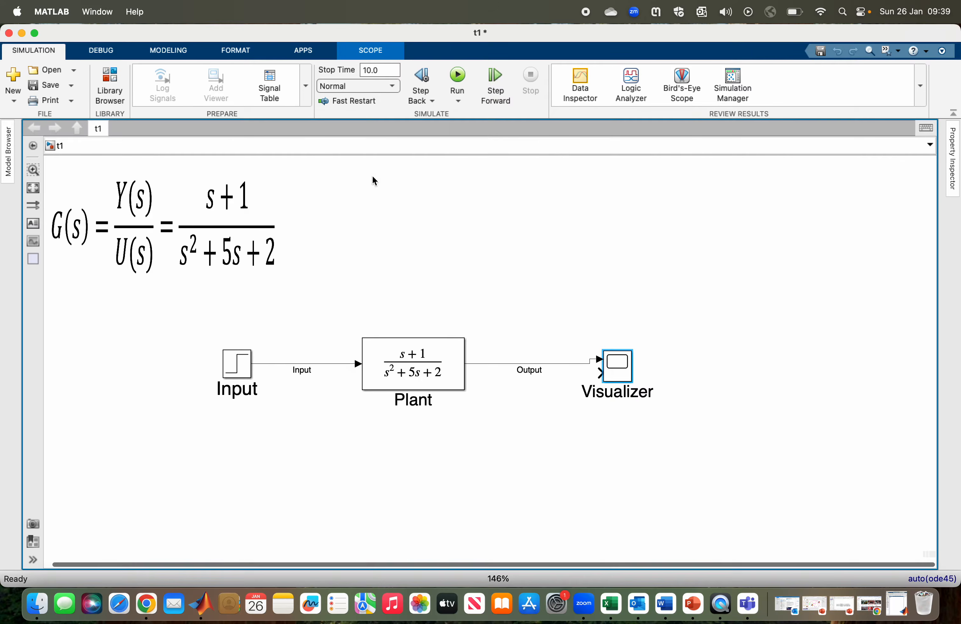
Step: Delete the Output signal line between the Plant and Visualizer blocks
{"action": "left_click", "coordinate": [611, 381]}
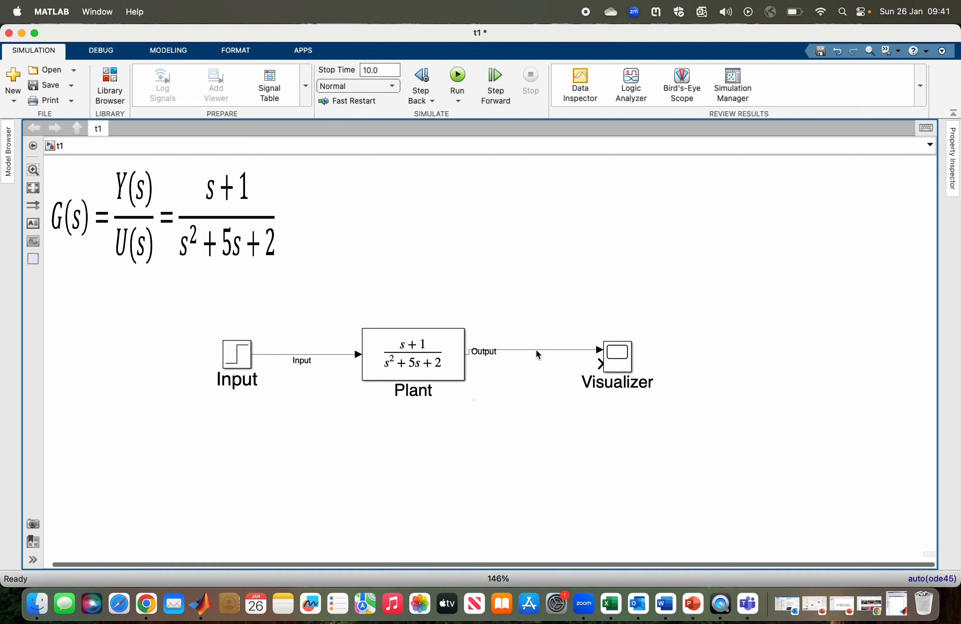
{"action": "left_click", "coordinate": [536, 349]}
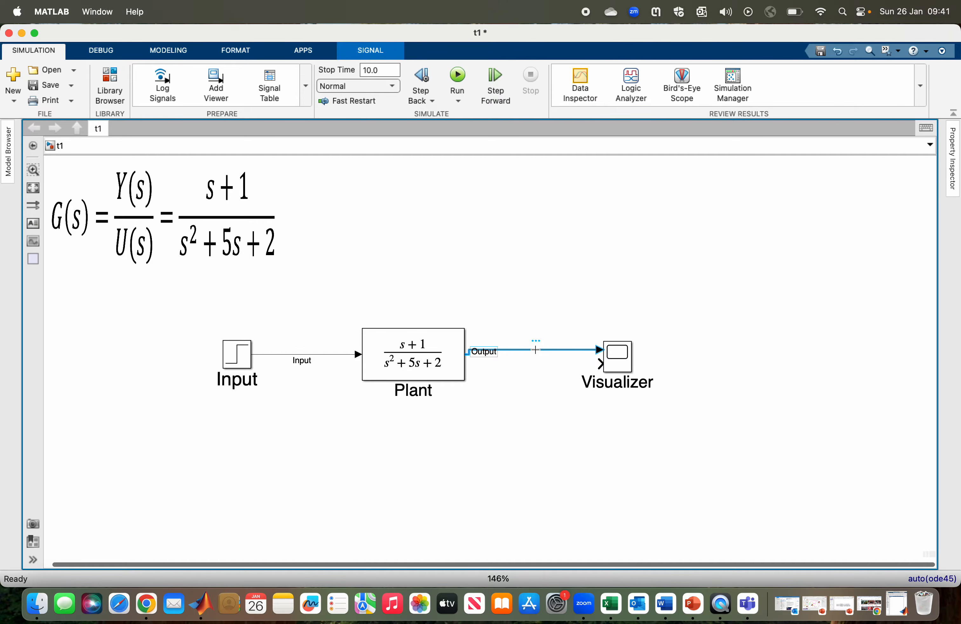
{"action": "right_click", "coordinate": [536, 349]}
{"action": "left_click", "coordinate": [684, 47]}
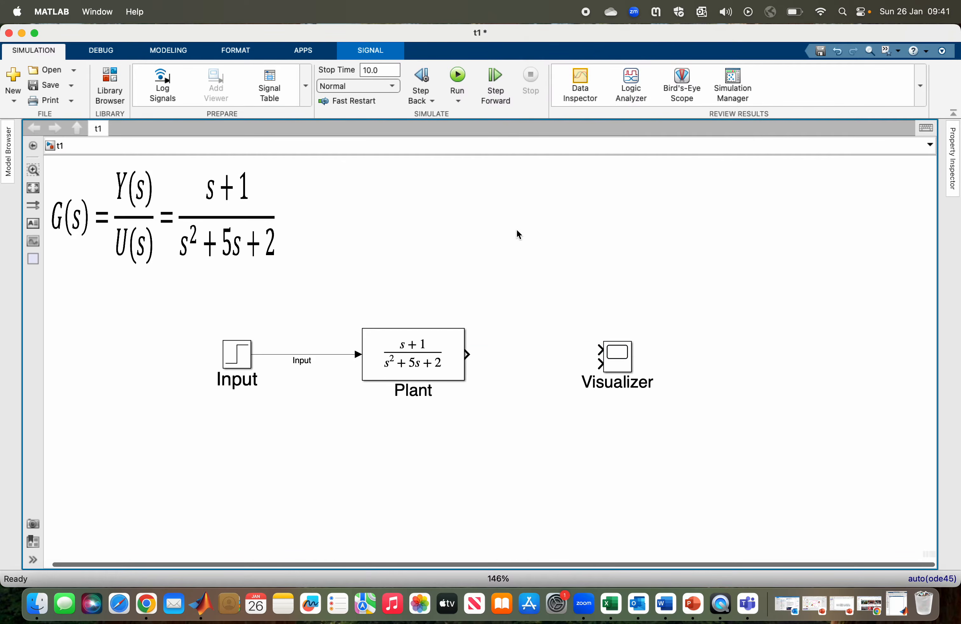
Step: Connect the Plant output to the Visualizer's second input port and branch the Input signal line to its first port
{"action": "left_click_drag", "start_coordinate": [471, 352], "coordinate": [622, 342]}
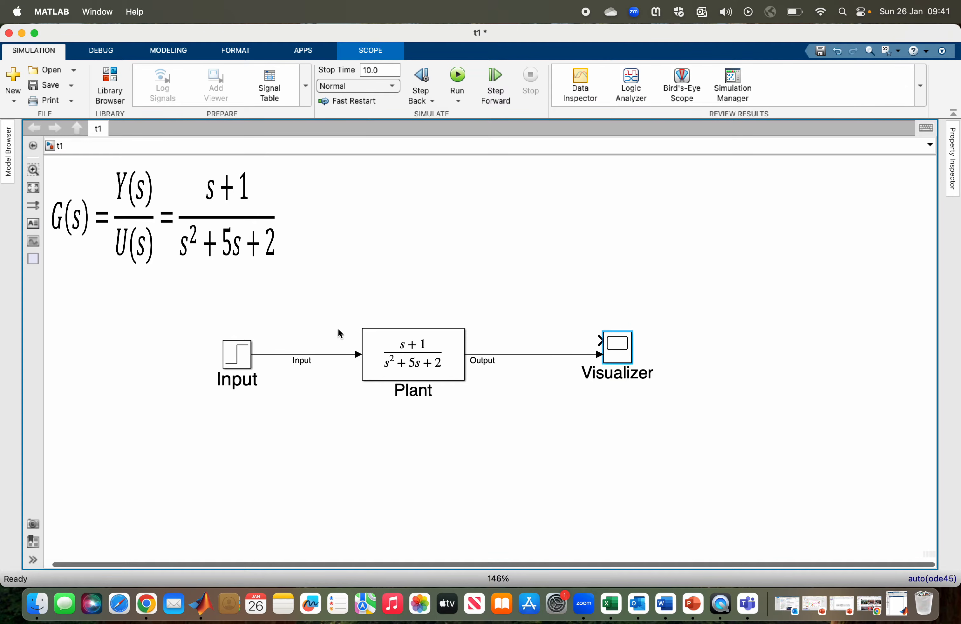
{"action": "left_click", "coordinate": [324, 355]}
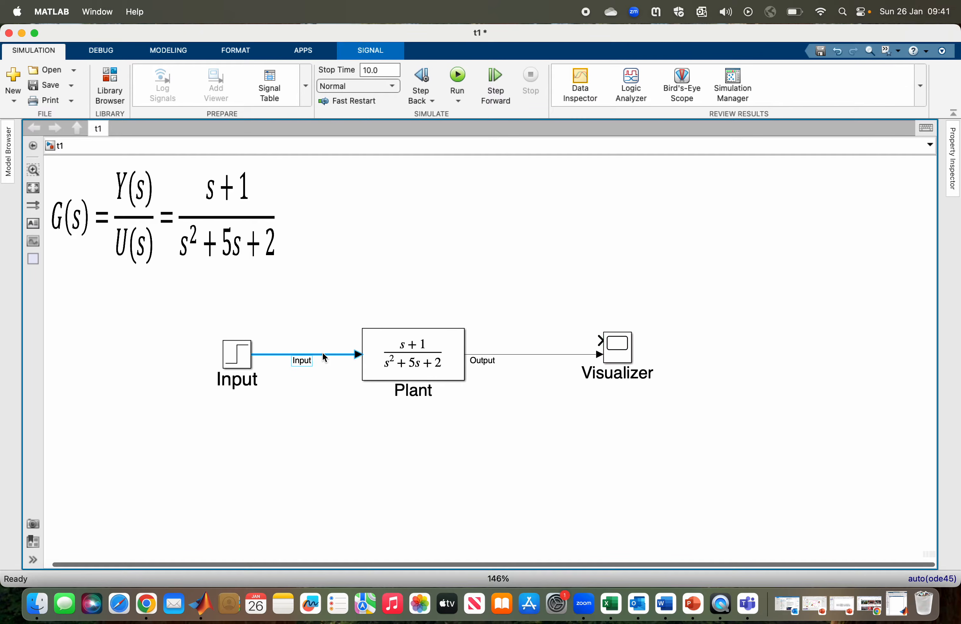
{"action": "left_click_drag", "start_coordinate": [324, 356], "coordinate": [601, 344]}
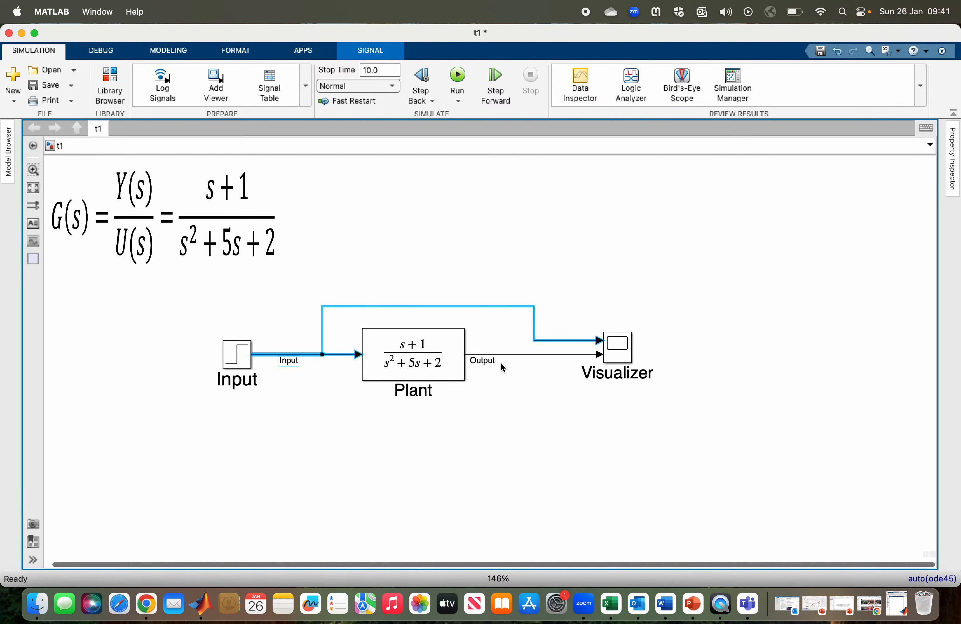
Step: Rerun the simulation and open the Visualizer scope to compare the Input and Output signals
{"action": "left_click", "coordinate": [457, 76]}
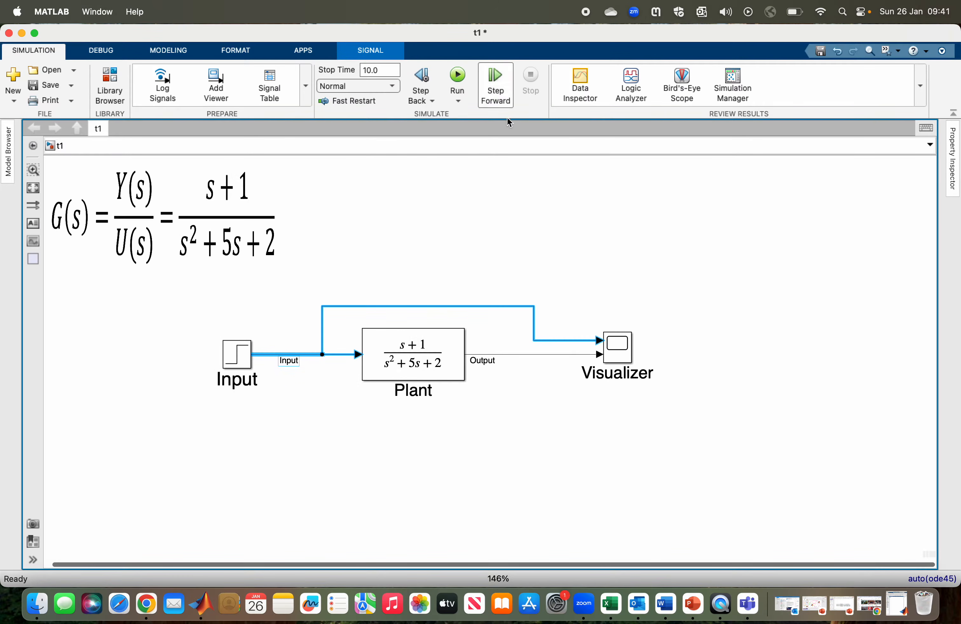
{"action": "double_click", "coordinate": [619, 344]}
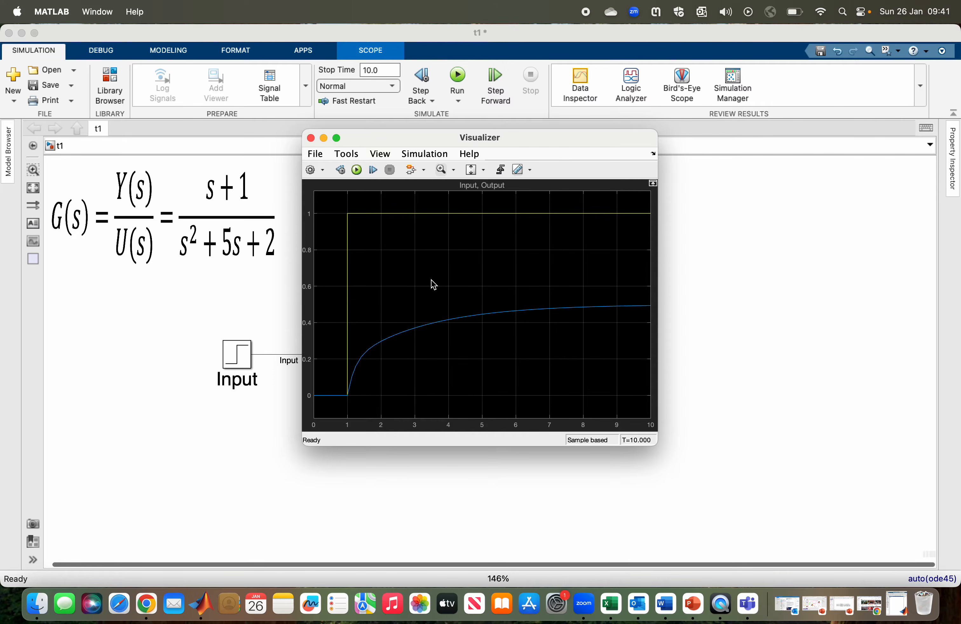
Step: Show the legend in the Visualizer plot, place it between the two curves, and close the scope
{"action": "left_click", "coordinate": [382, 156]}
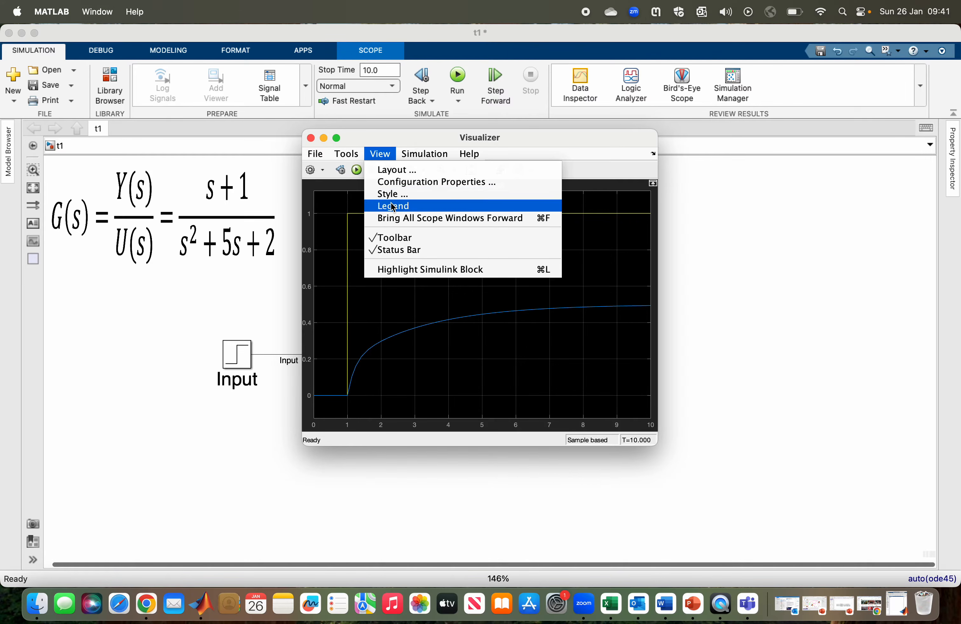
{"action": "left_click", "coordinate": [392, 206]}
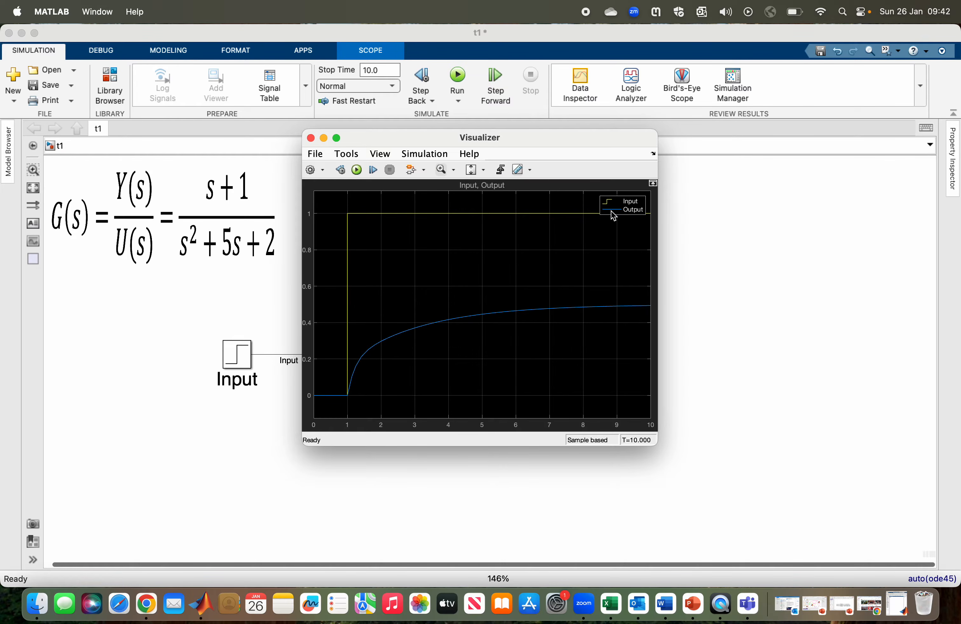
{"action": "left_click_drag", "start_coordinate": [611, 212], "coordinate": [596, 258]}
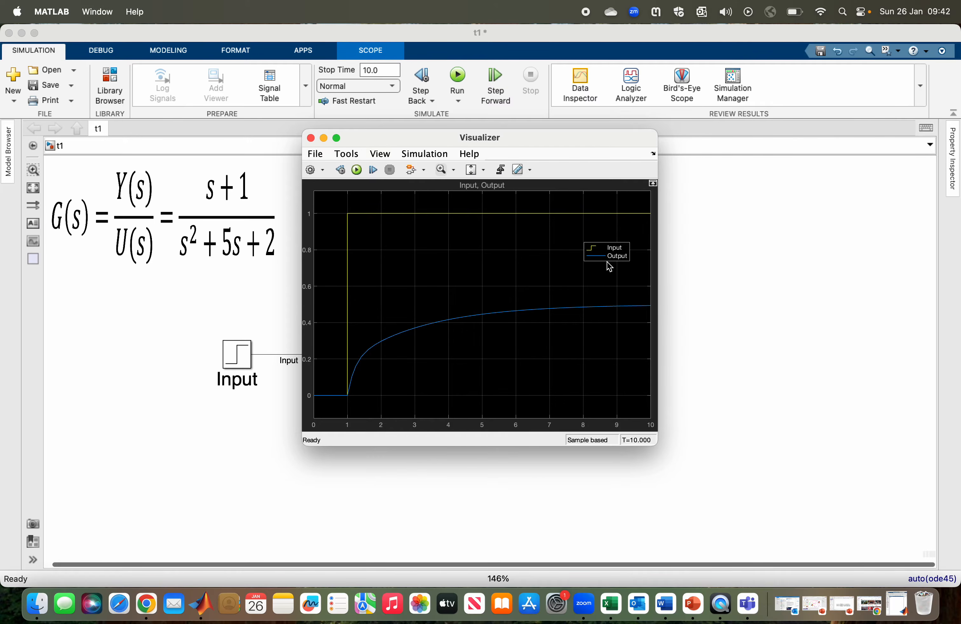
{"action": "left_click", "coordinate": [311, 139]}
{"action": "left_click", "coordinate": [574, 224]}
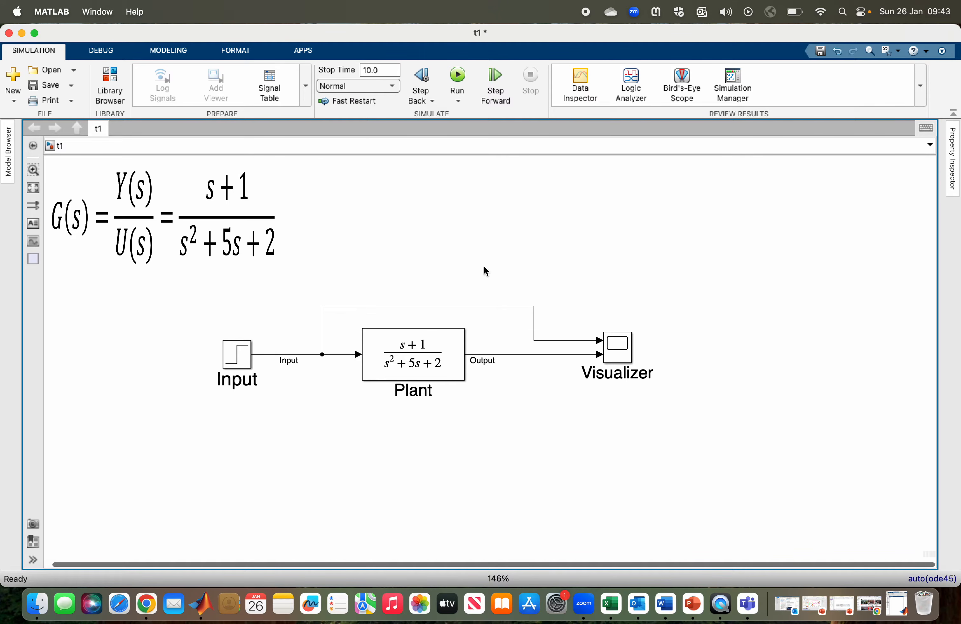
Step: Add a Dashboard Scope block to the model and place it in the empty area beyond the Visualizer block
{"action": "double_click", "coordinate": [464, 248]}
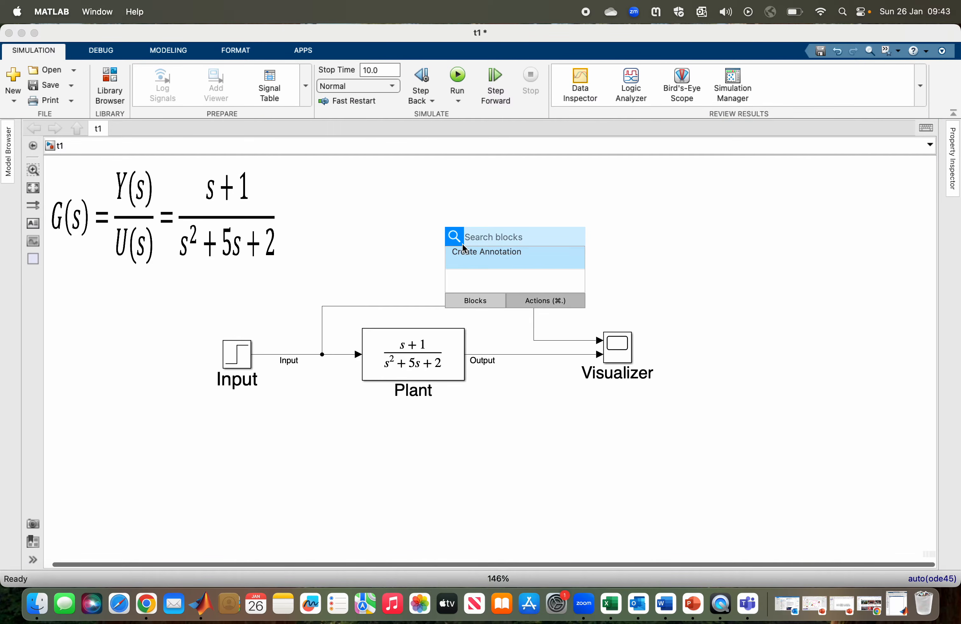
{"action": "type", "text": "dashboard scope"}
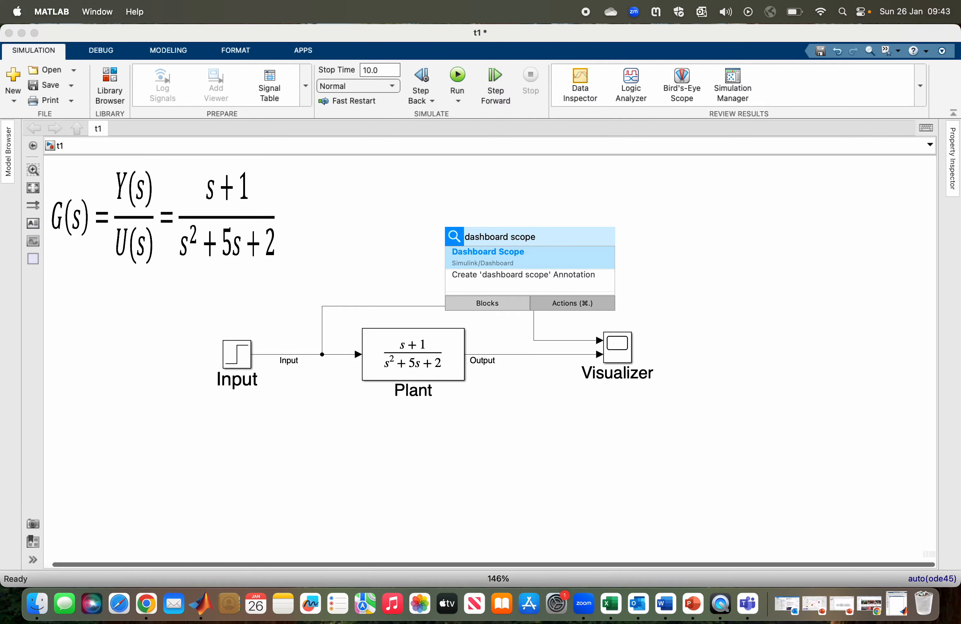
{"action": "left_click", "coordinate": [498, 260]}
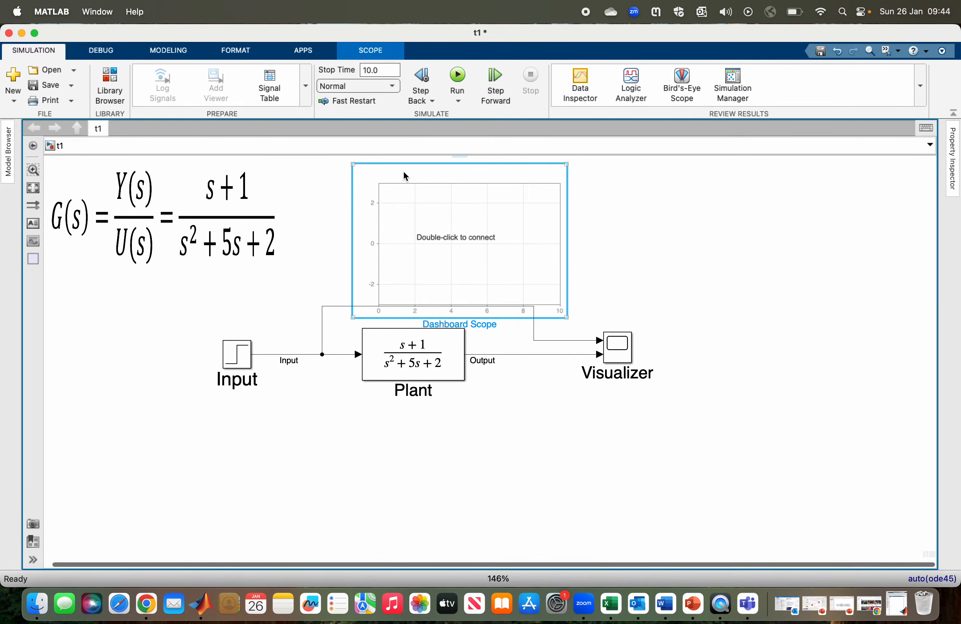
{"action": "left_click_drag", "start_coordinate": [403, 171], "coordinate": [728, 197]}
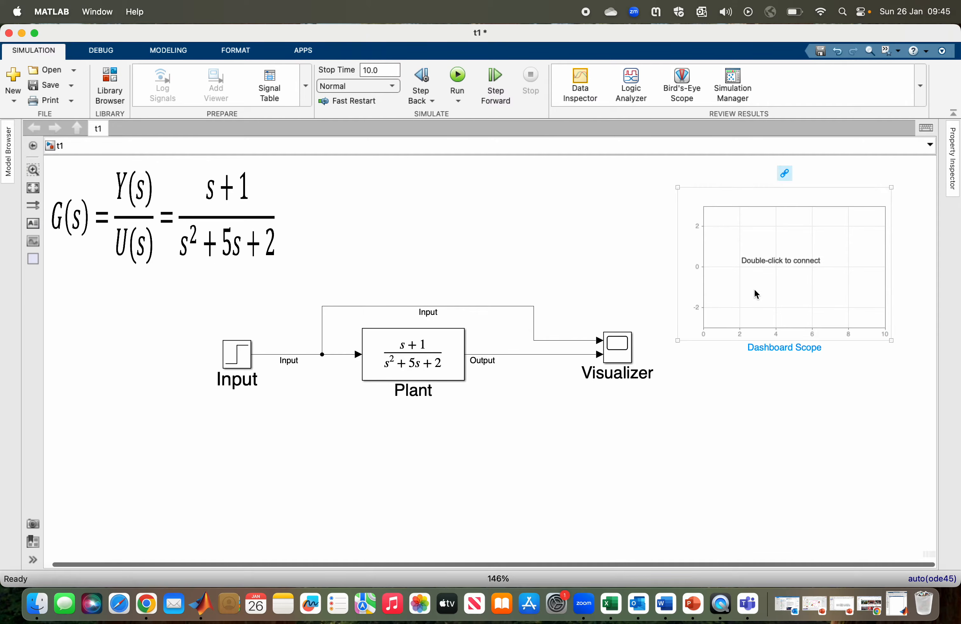
Step: Connect the Input and Output signals to the Dashboard Scope and accept its block parameters
{"action": "double_click", "coordinate": [800, 309]}
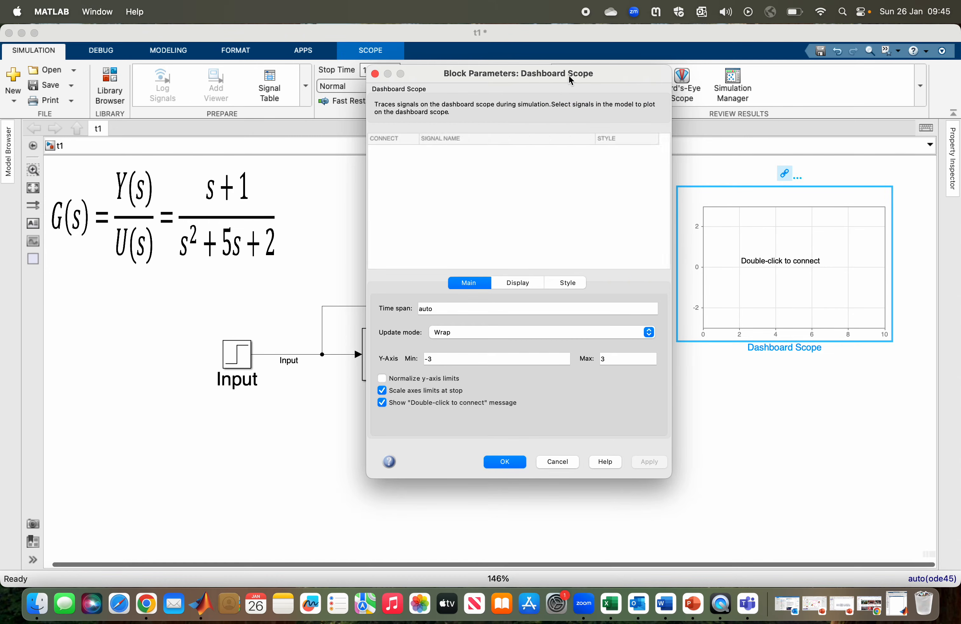
{"action": "left_click_drag", "start_coordinate": [569, 75], "coordinate": [806, 106]}
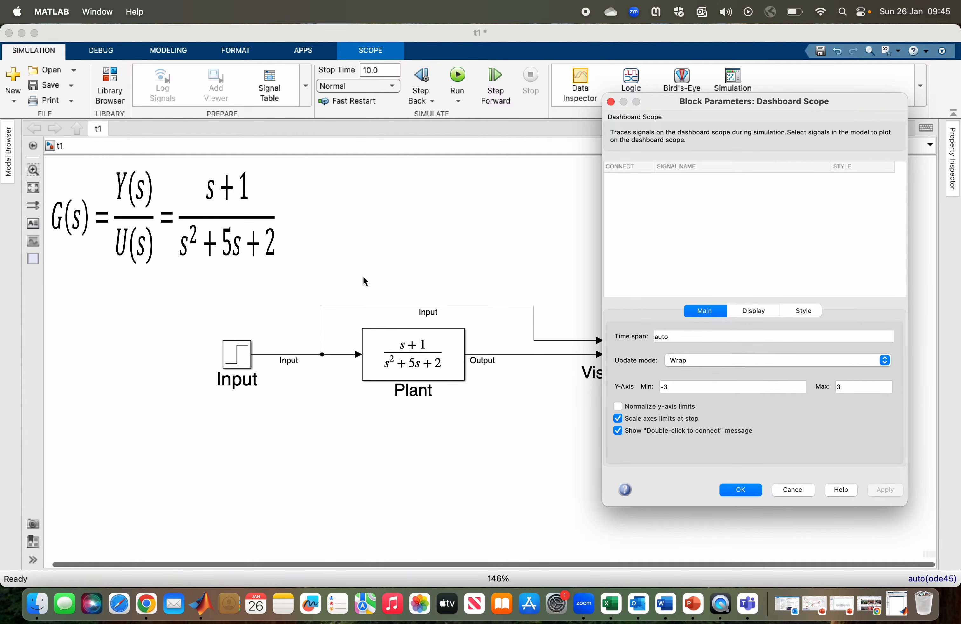
{"action": "left_click", "coordinate": [312, 354]}
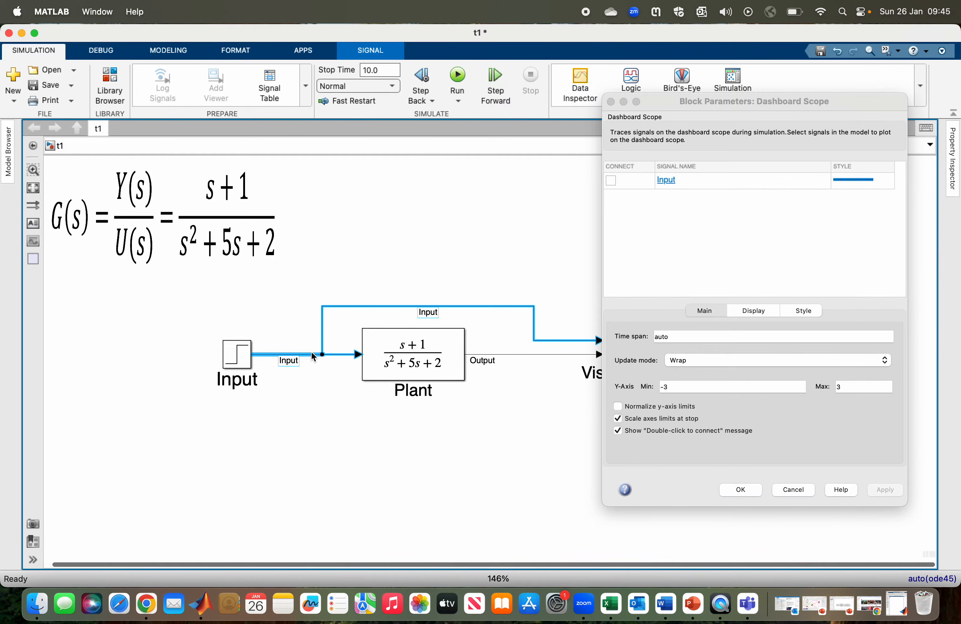
{"action": "left_click", "coordinate": [611, 180]}
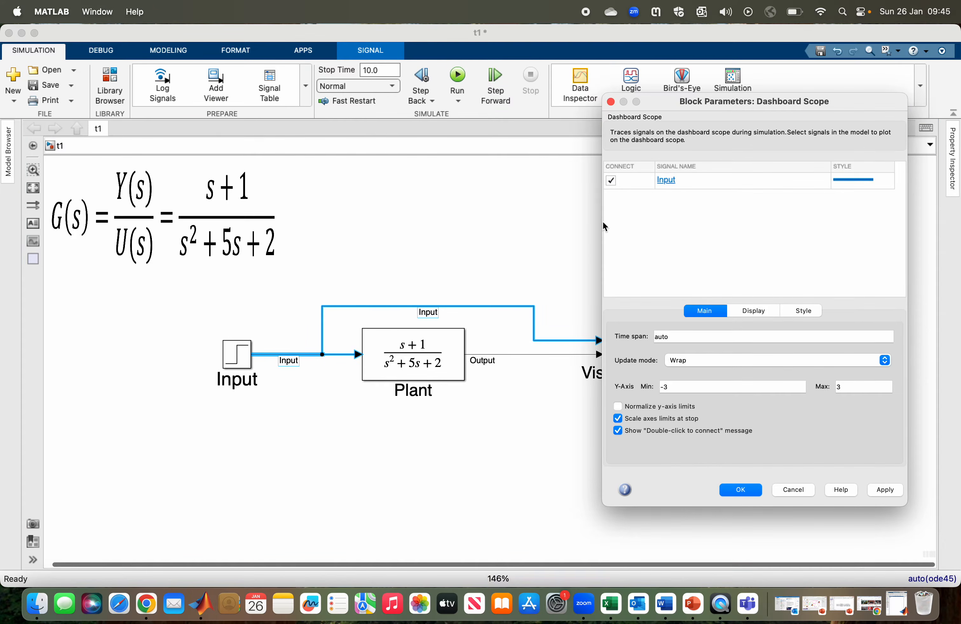
{"action": "left_click", "coordinate": [545, 354]}
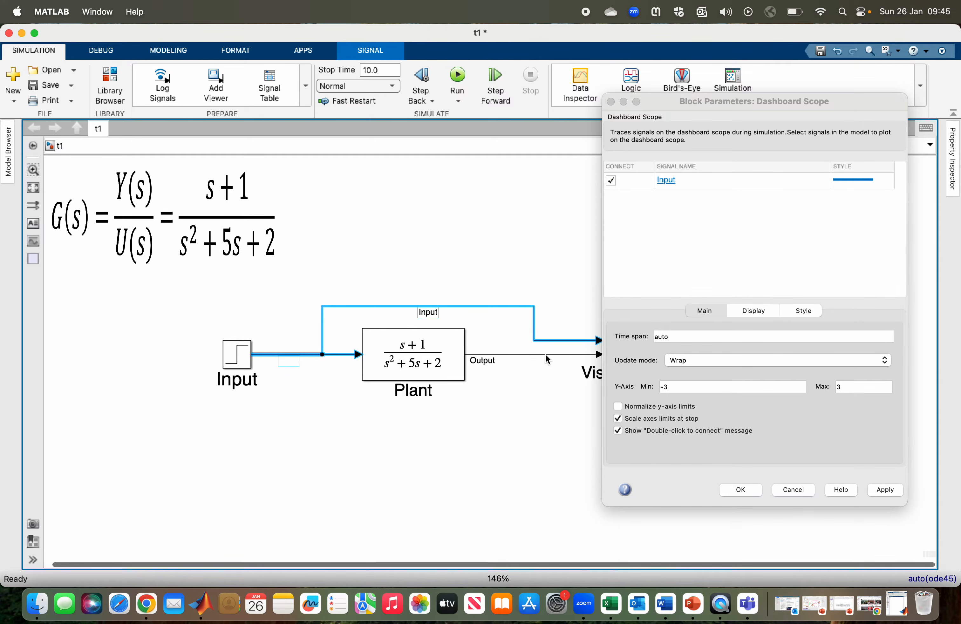
{"action": "left_click", "coordinate": [611, 180]}
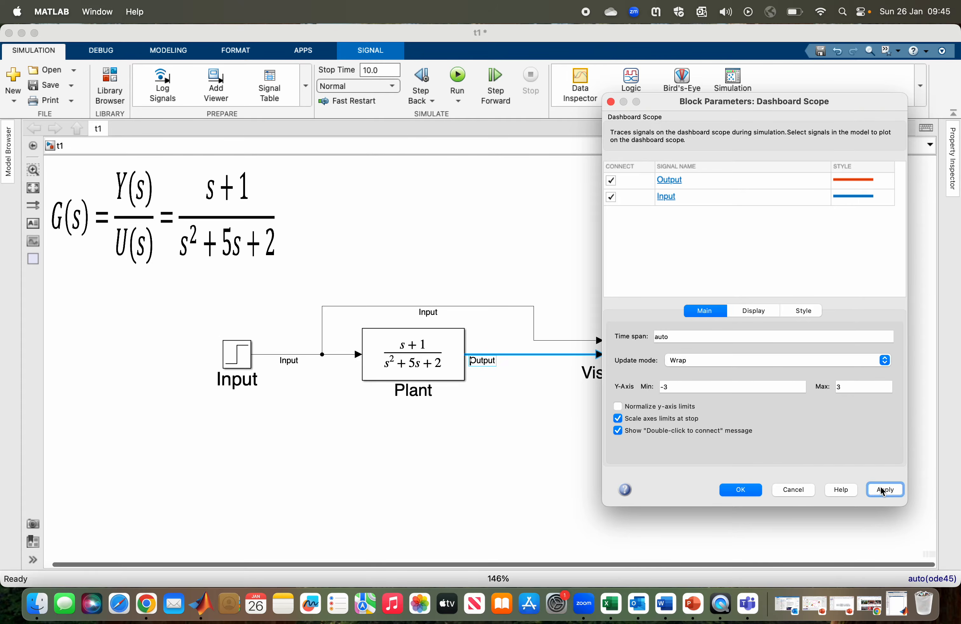
{"action": "left_click", "coordinate": [755, 490]}
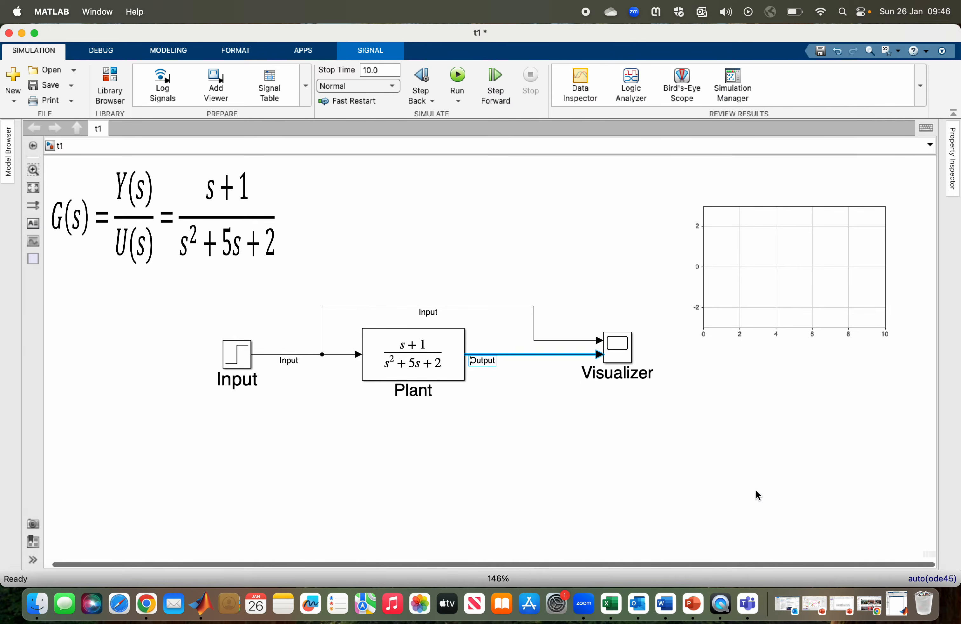
Step: Run the simulation and compare the Dashboard Scope curves with the Visualizer plot, then close the Visualizer window
{"action": "left_click", "coordinate": [458, 81]}
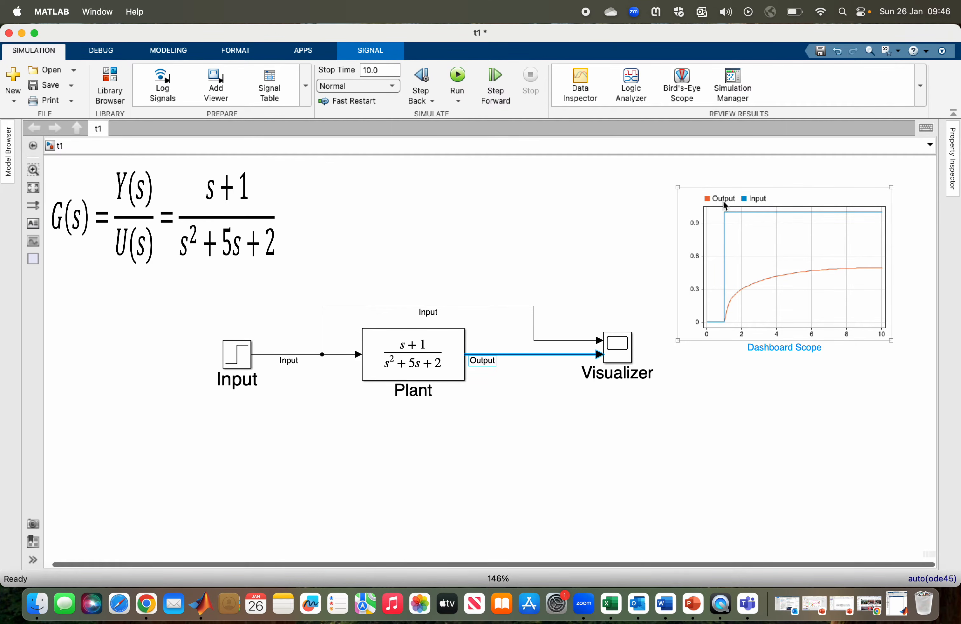
{"action": "left_click", "coordinate": [616, 349]}
{"action": "double_click", "coordinate": [617, 346]}
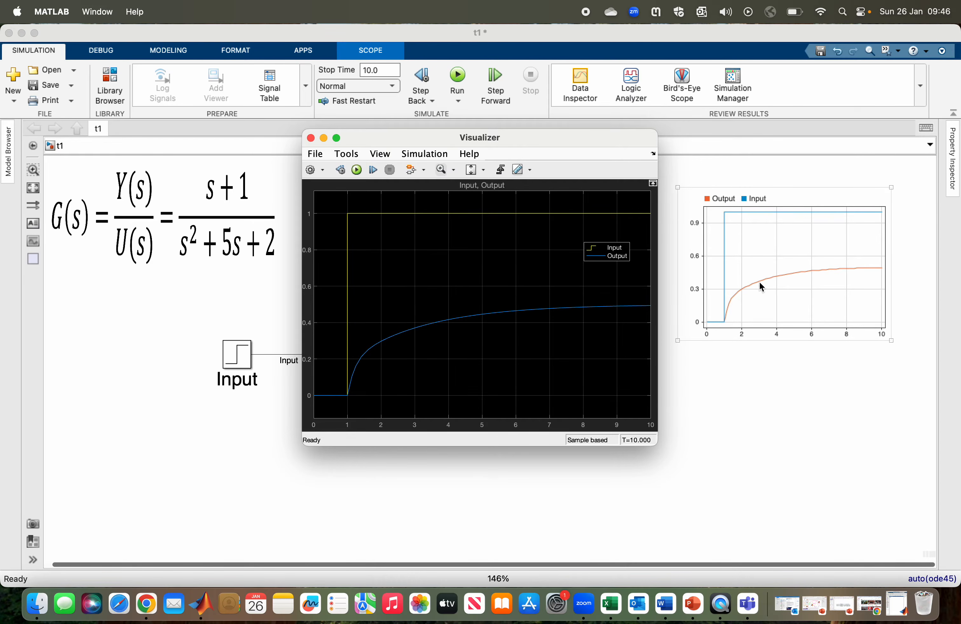
{"action": "left_click", "coordinate": [767, 294]}
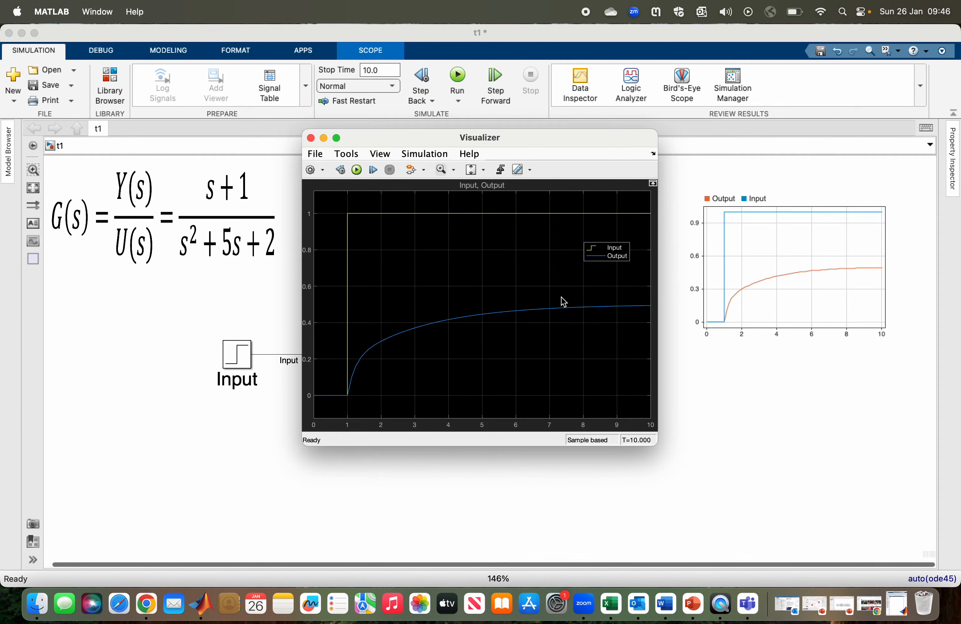
{"action": "left_click", "coordinate": [311, 138]}
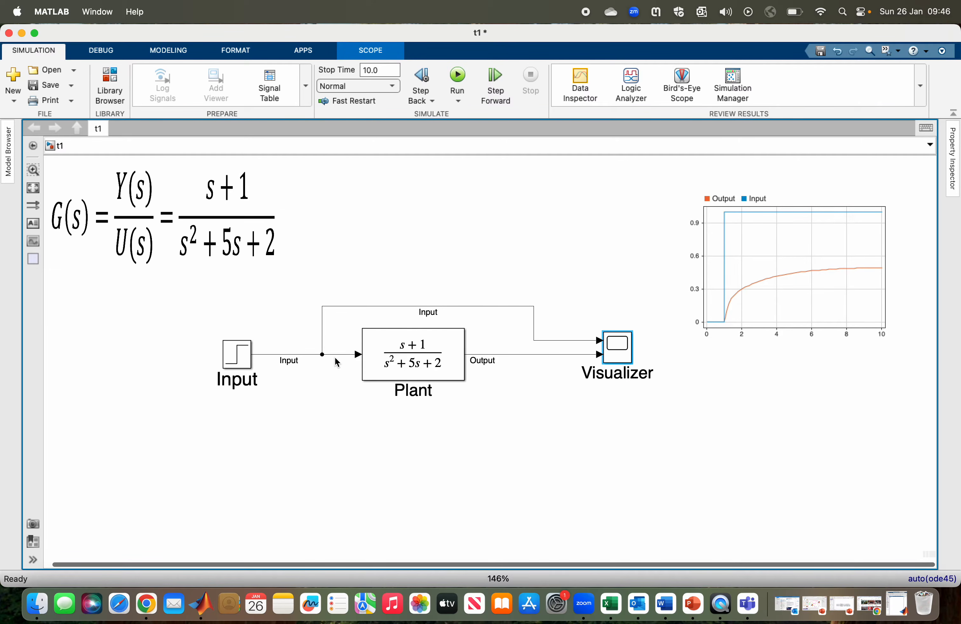
Step: Enable signal logging on both the Input signal line and the Plant's Output signal line
{"action": "left_click", "coordinate": [318, 356]}
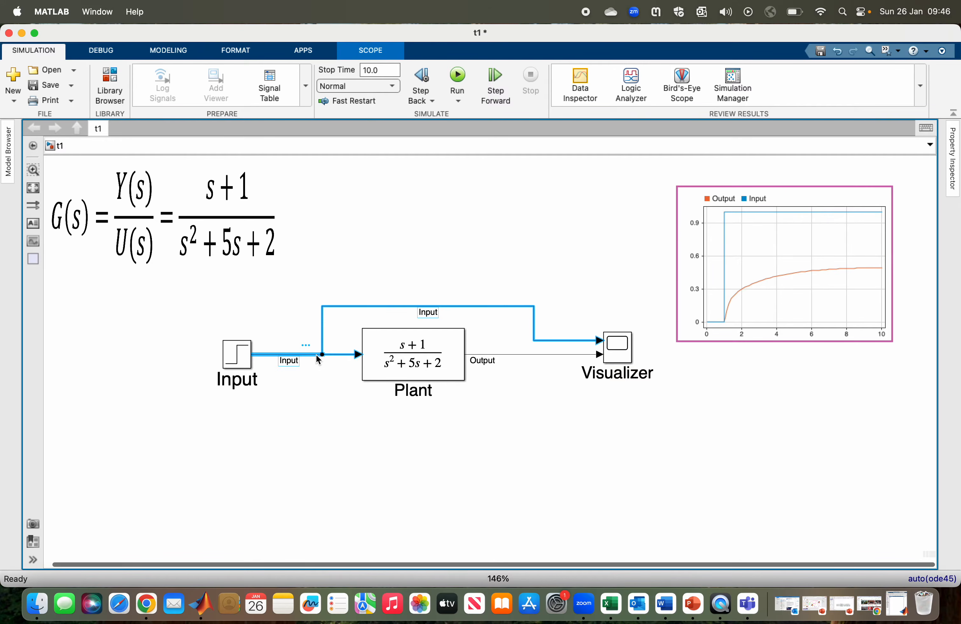
{"action": "right_click", "coordinate": [317, 357]}
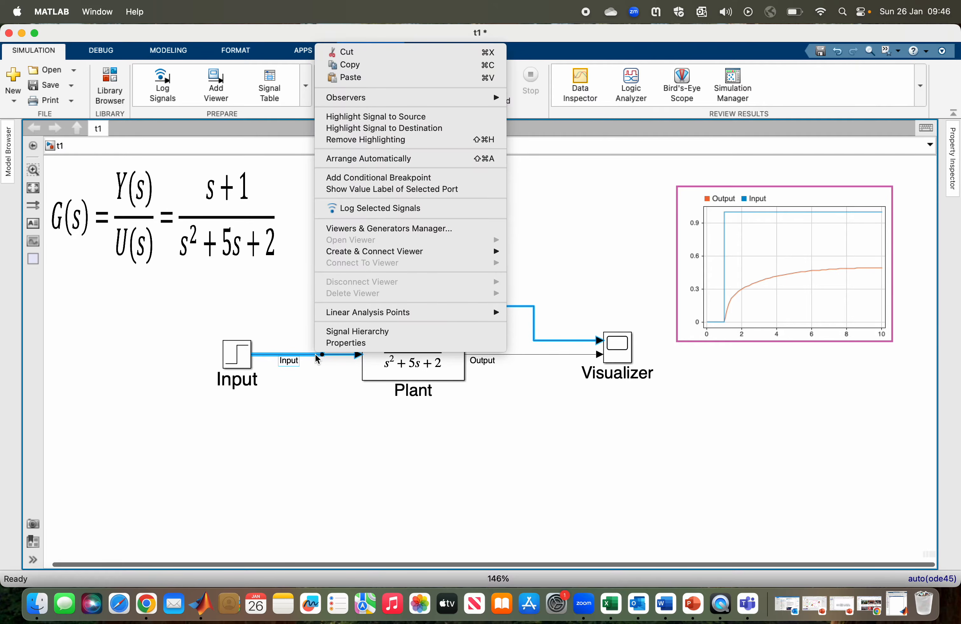
{"action": "left_click", "coordinate": [396, 217]}
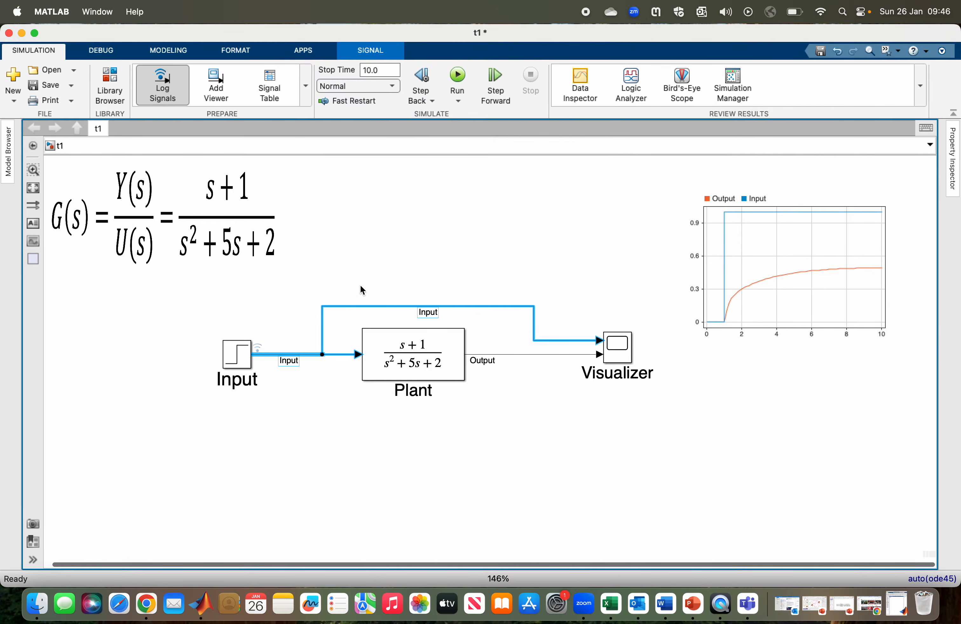
{"action": "left_click", "coordinate": [516, 355]}
{"action": "right_click", "coordinate": [515, 355]}
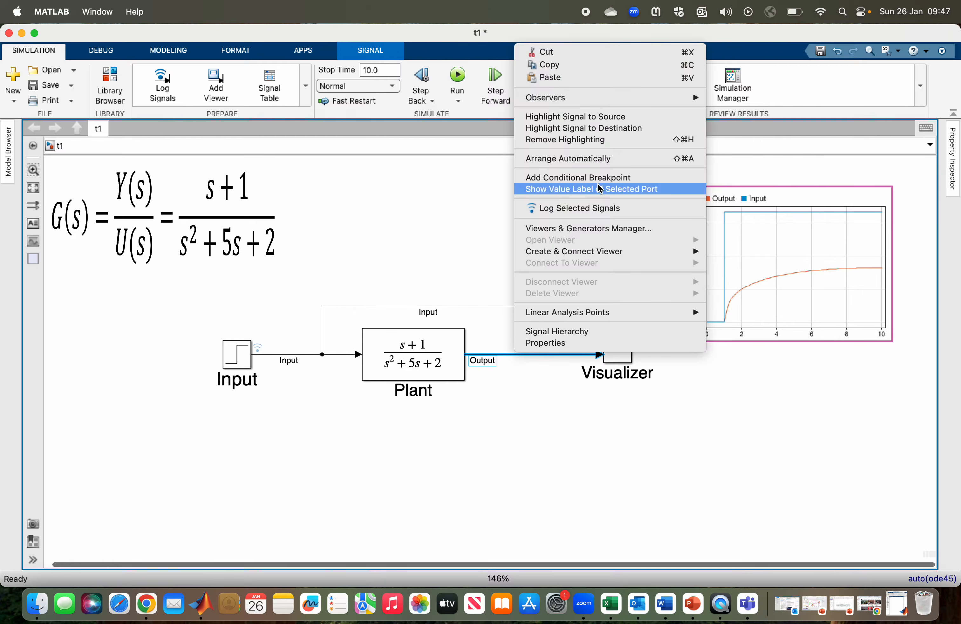
{"action": "left_click", "coordinate": [558, 209]}
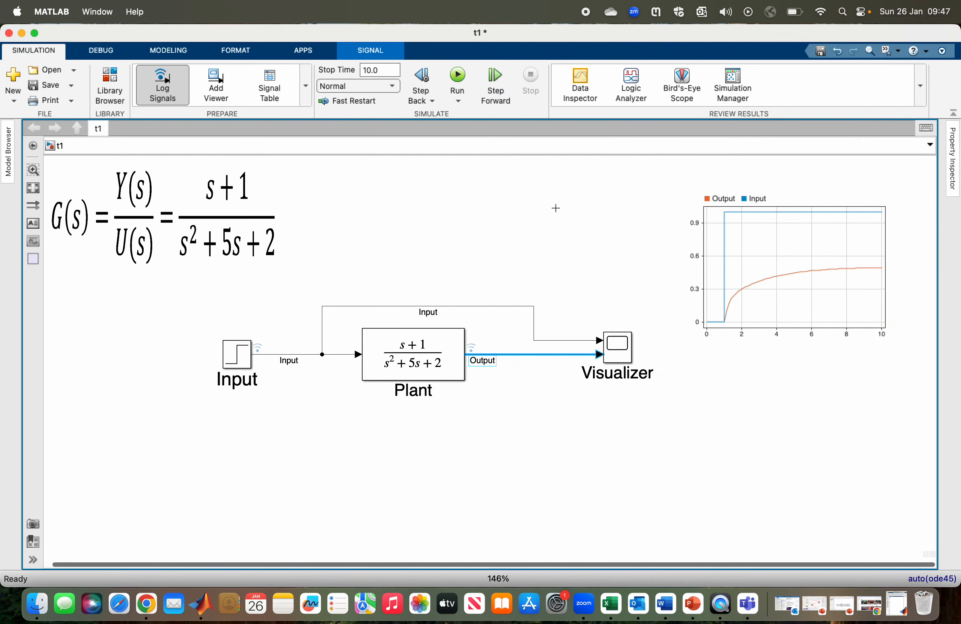
Step: Rerun the simulation and plot the logged Input and Output signals together in the Simulation Data Inspector
{"action": "left_click", "coordinate": [462, 85]}
{"action": "left_click", "coordinate": [577, 79]}
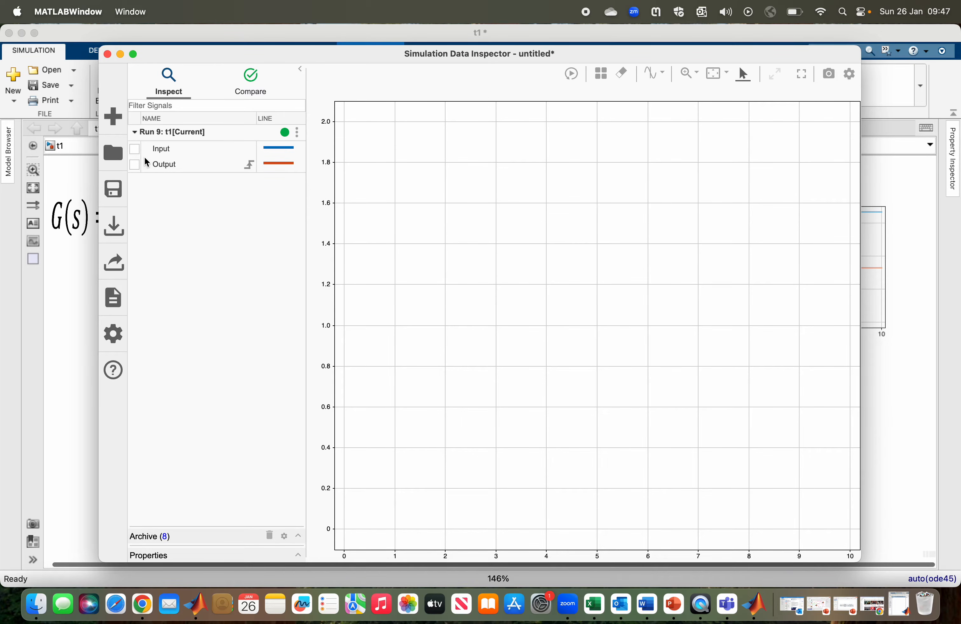
{"action": "left_click", "coordinate": [137, 150]}
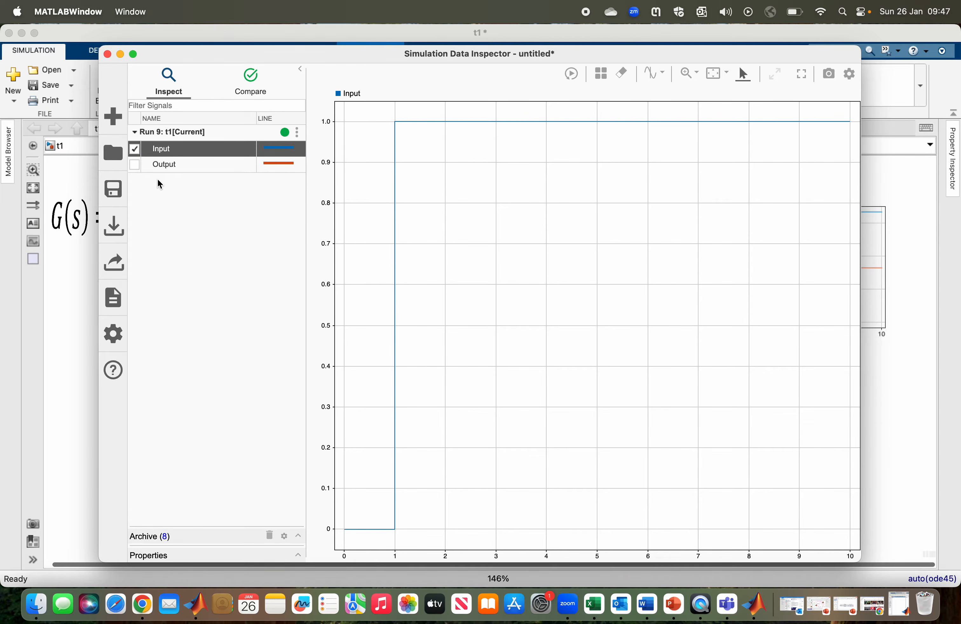
{"action": "left_click", "coordinate": [136, 165]}
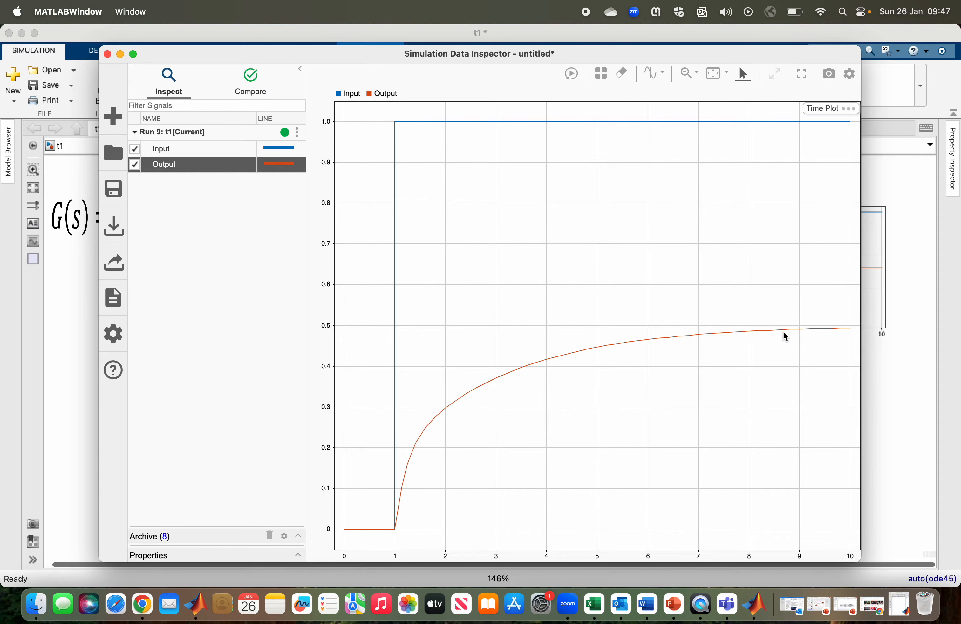
{"action": "left_click", "coordinate": [850, 79]}
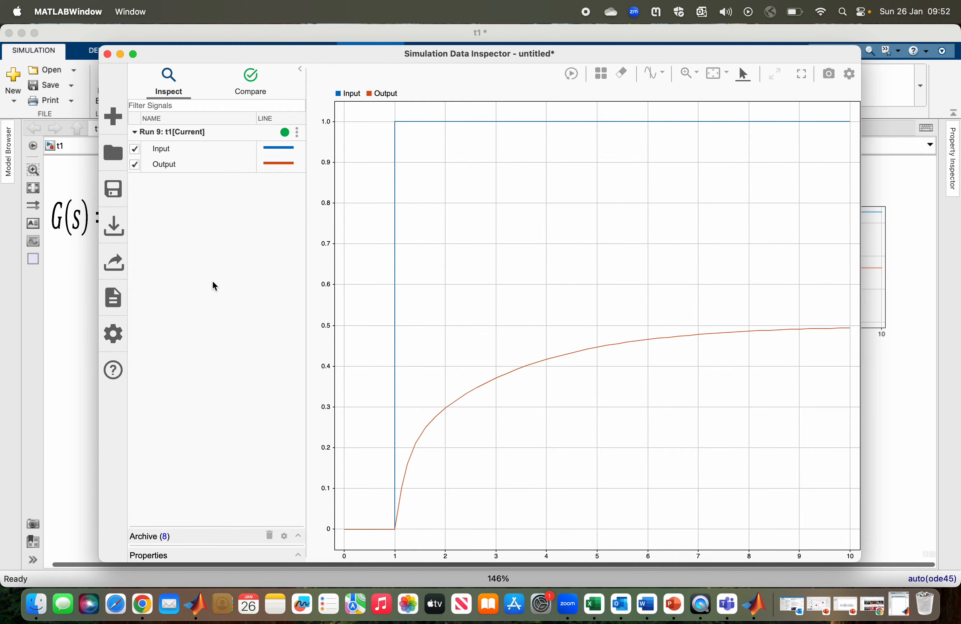
Step: Export the work area, excluding the archive, to a MATLAB data file with 1 entered in its name, and close the Simulation Data Inspector
{"action": "left_click", "coordinate": [121, 266]}
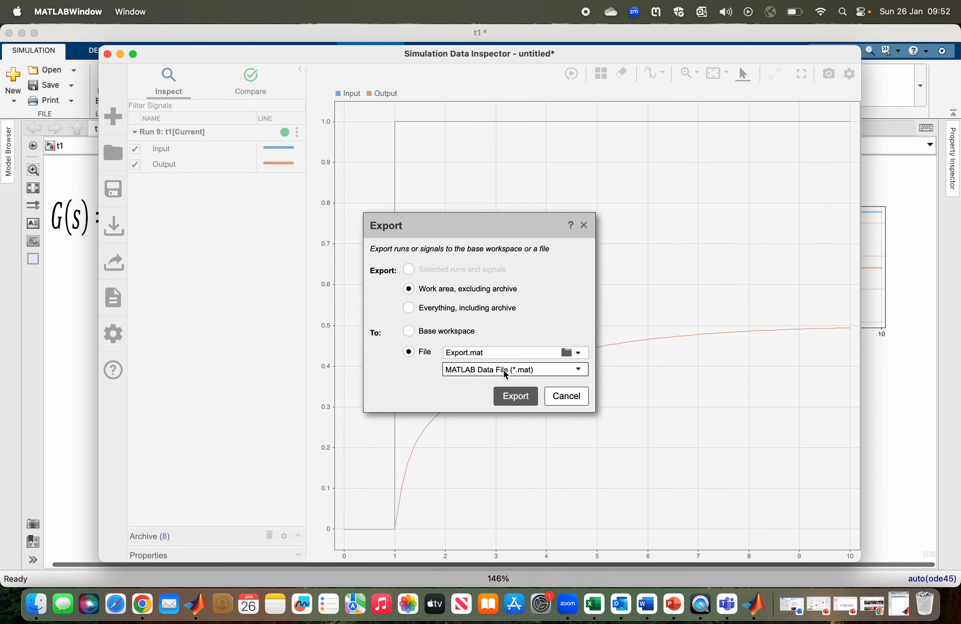
{"action": "left_click", "coordinate": [505, 372]}
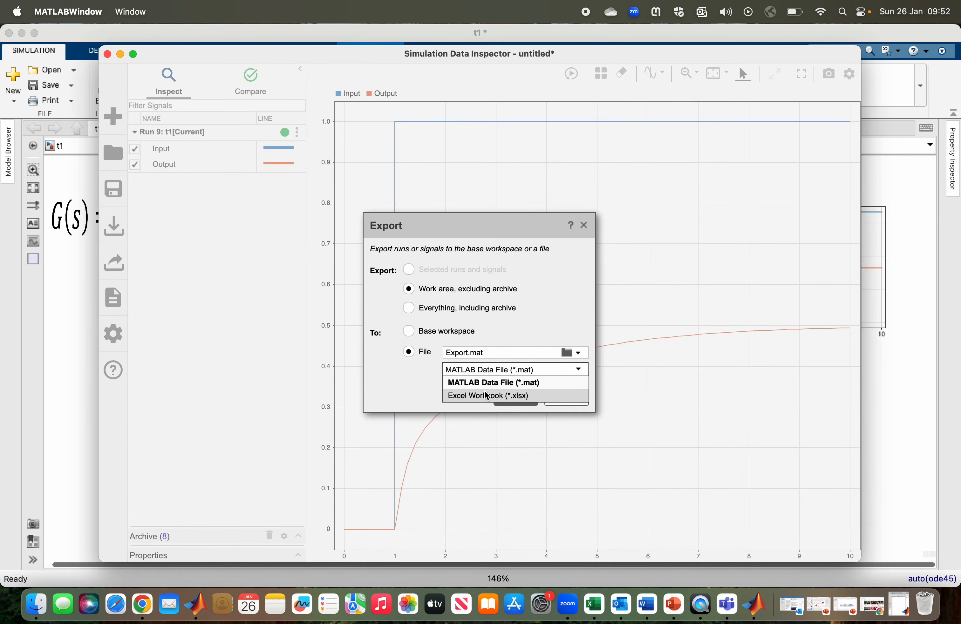
{"action": "double_click", "coordinate": [464, 353]}
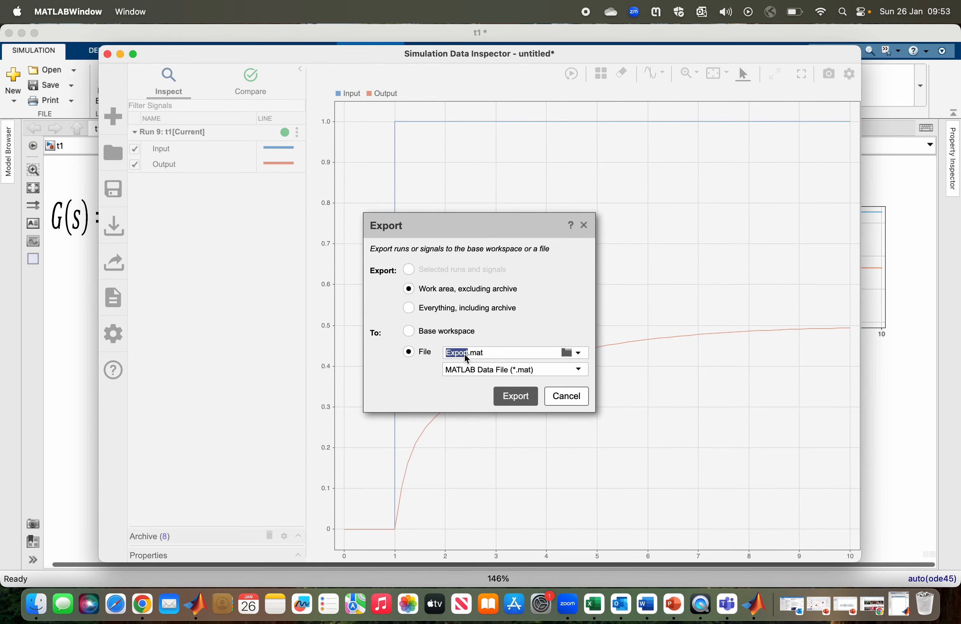
{"action": "left_click", "coordinate": [464, 354]}
{"action": "type", "text": "1"}
{"action": "left_click", "coordinate": [510, 399]}
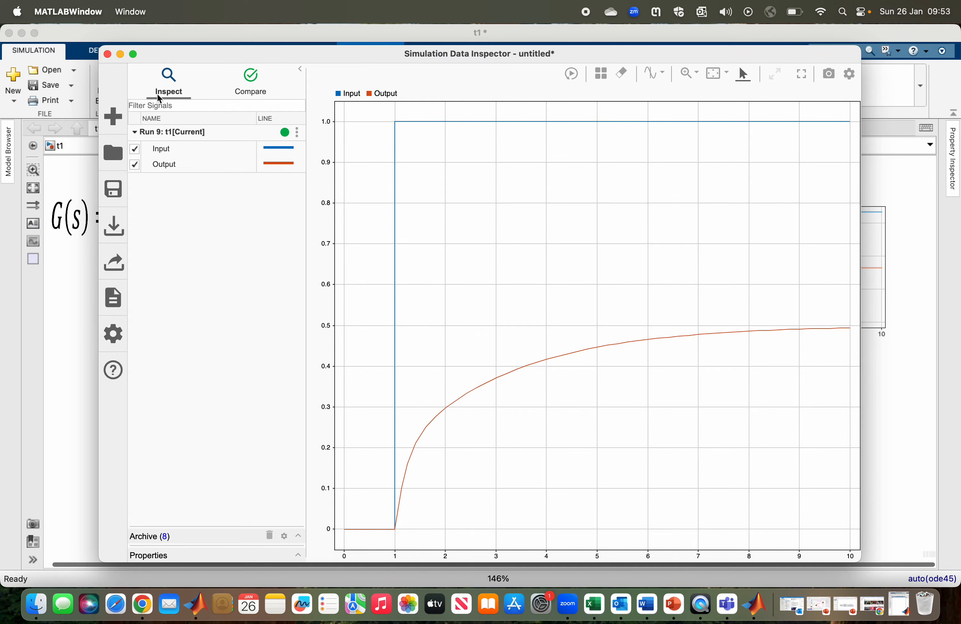
{"action": "left_click", "coordinate": [108, 54]}
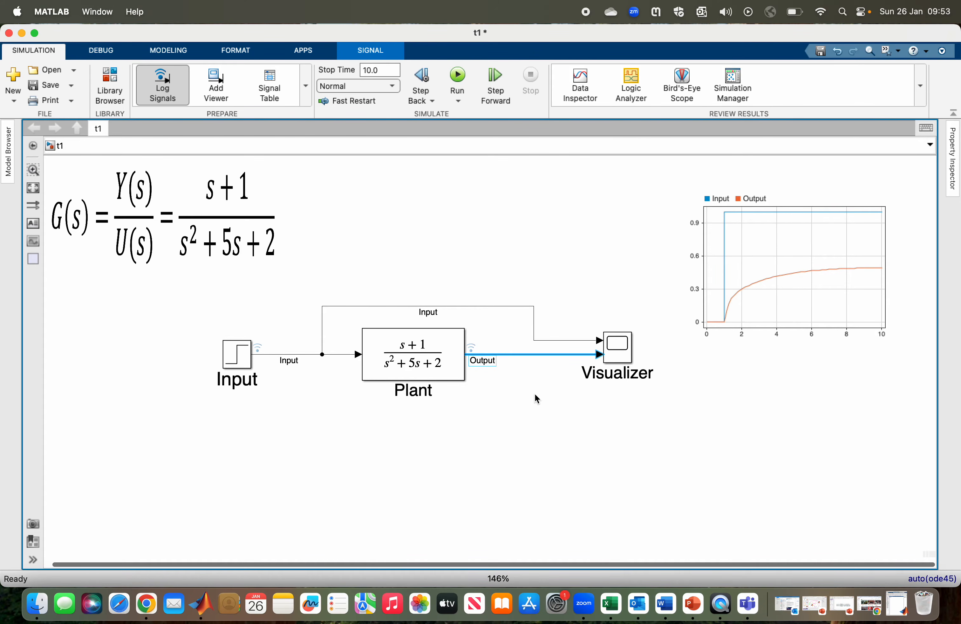
Step: Add a To Workspace block from Simulink/Sinks above the Plant and resize it into a wider, flatter box
{"action": "left_click", "coordinate": [529, 399]}
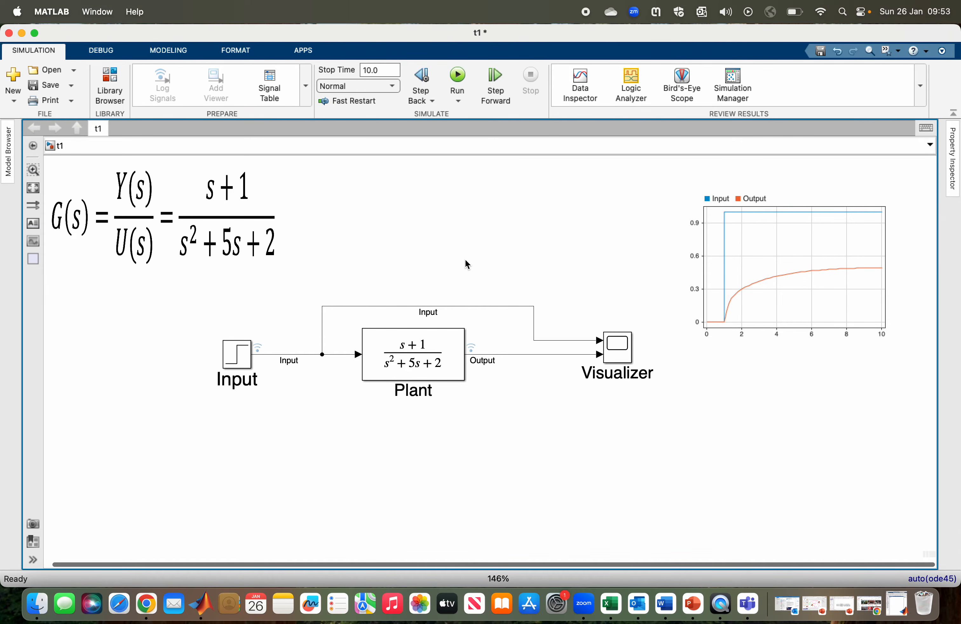
{"action": "double_click", "coordinate": [472, 234]}
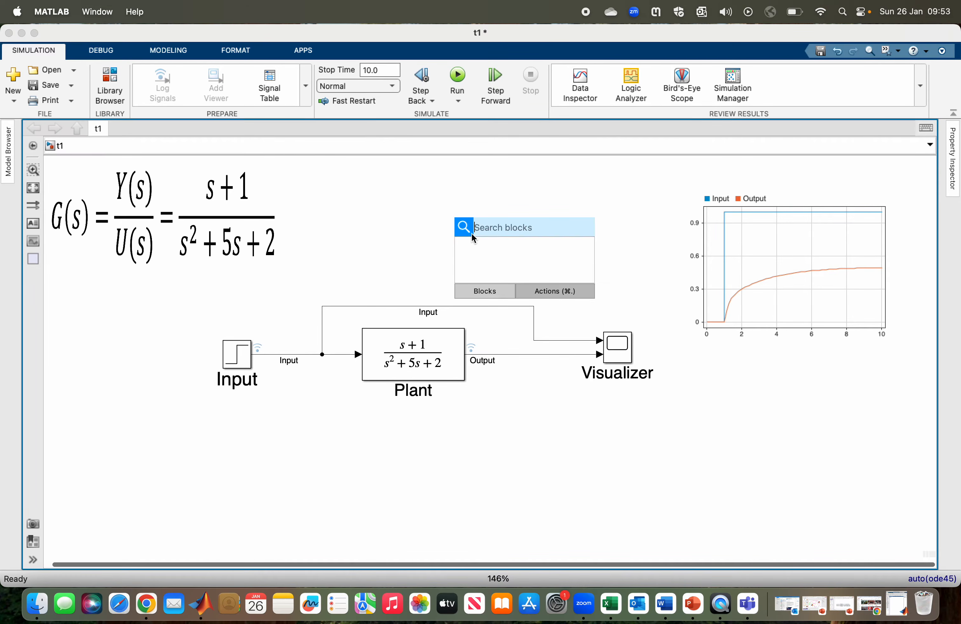
{"action": "type", "text": "to workspace"}
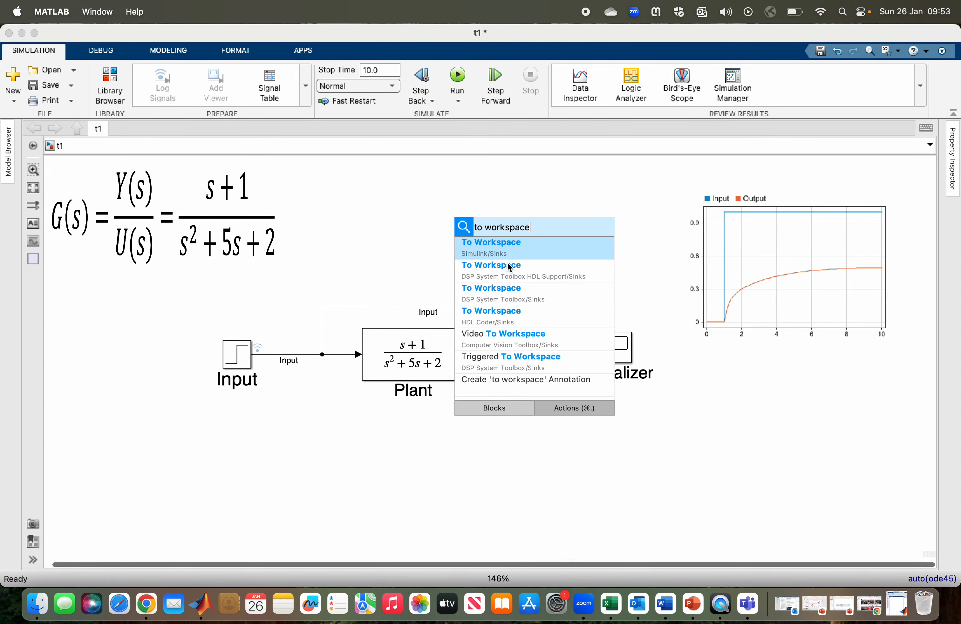
{"action": "left_click", "coordinate": [518, 250]}
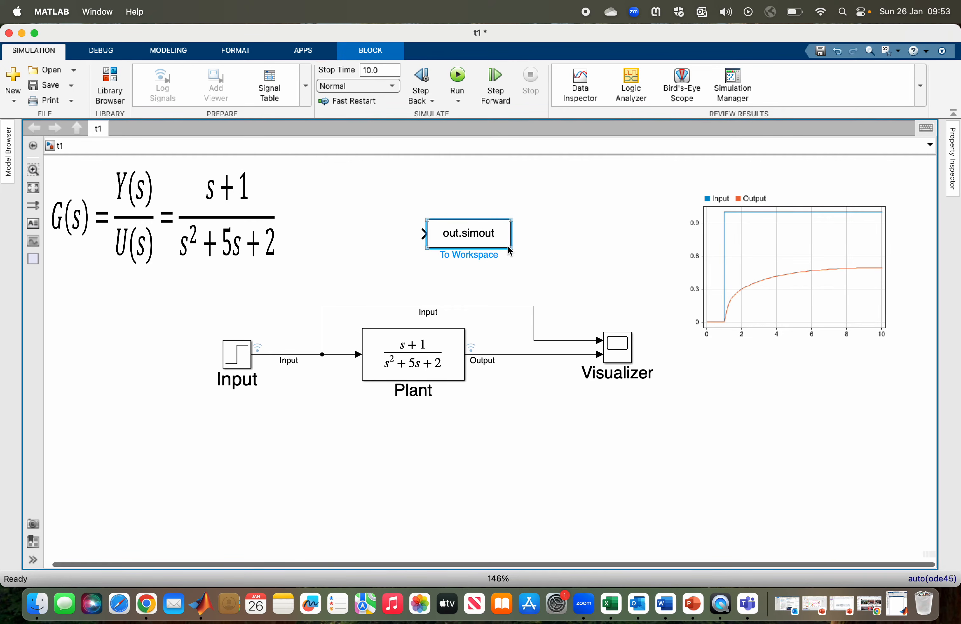
{"action": "left_click_drag", "start_coordinate": [508, 247], "coordinate": [571, 239]}
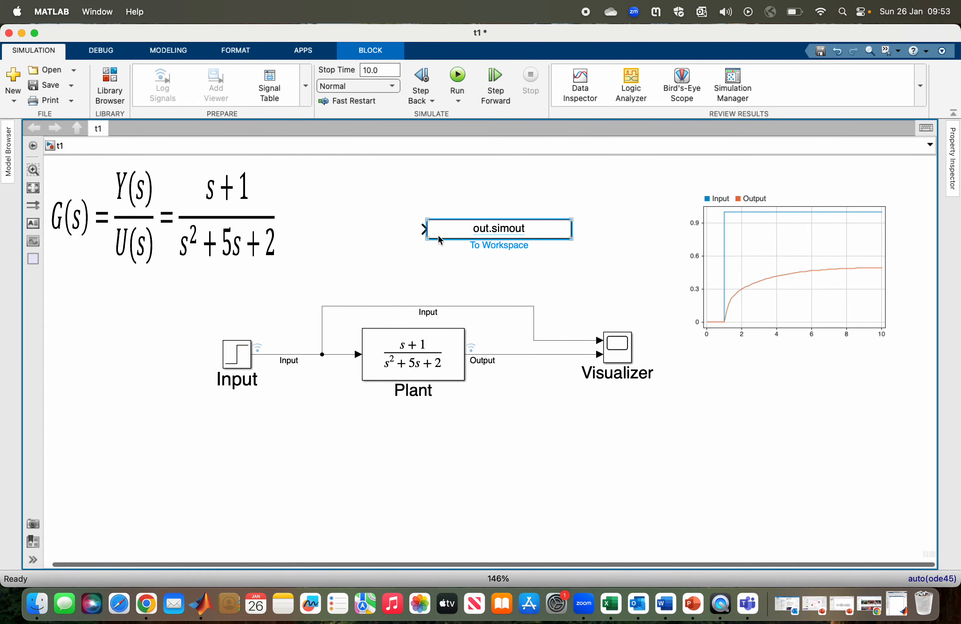
Step: Branch the Input line to the To Workspace block, and connect a copy placed below the Visualizer to the Output line
{"action": "left_click_drag", "start_coordinate": [424, 232], "coordinate": [395, 306]}
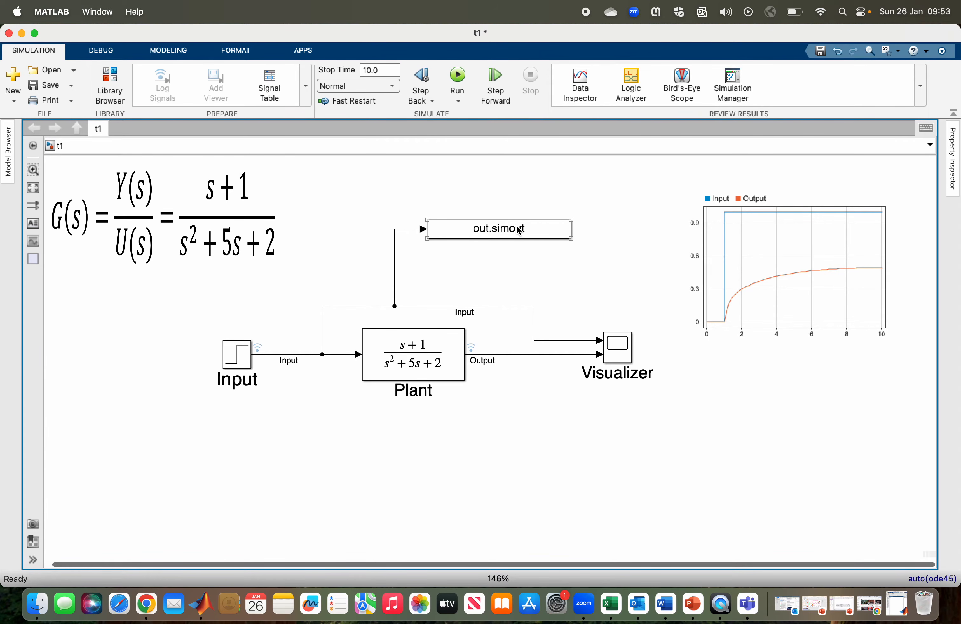
{"action": "left_click_drag", "start_coordinate": [533, 235], "coordinate": [654, 472]}
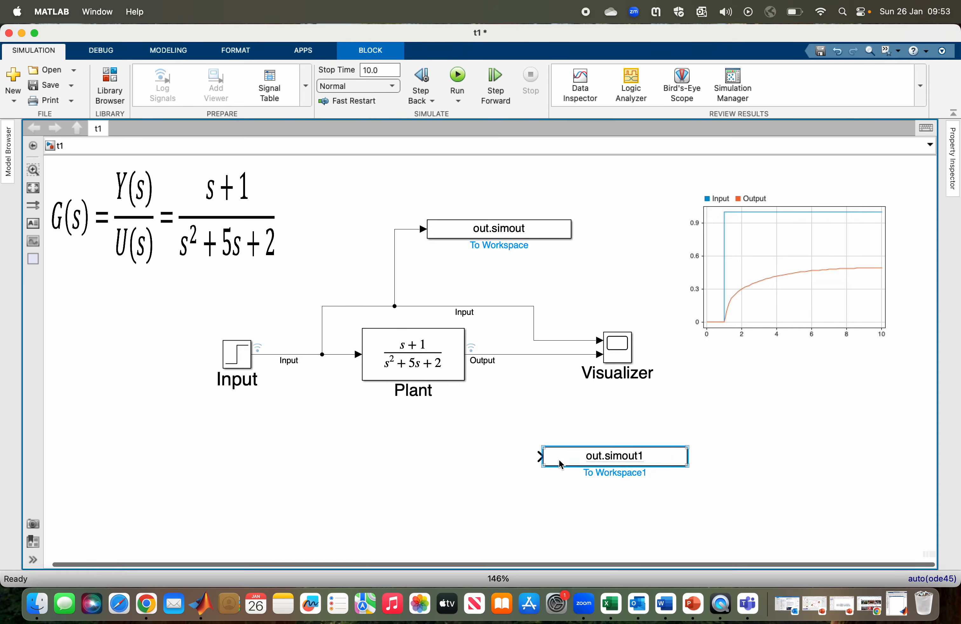
{"action": "left_click_drag", "start_coordinate": [542, 458], "coordinate": [520, 354]}
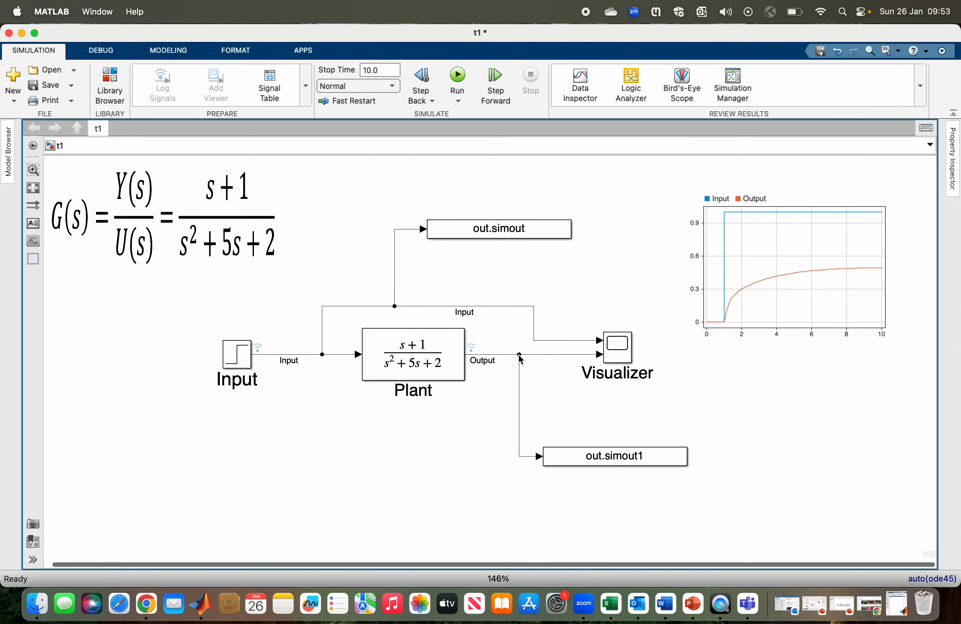
Step: Set the To Workspace block on the Input line to variable name Input and save format Structure With Time
{"action": "double_click", "coordinate": [533, 231]}
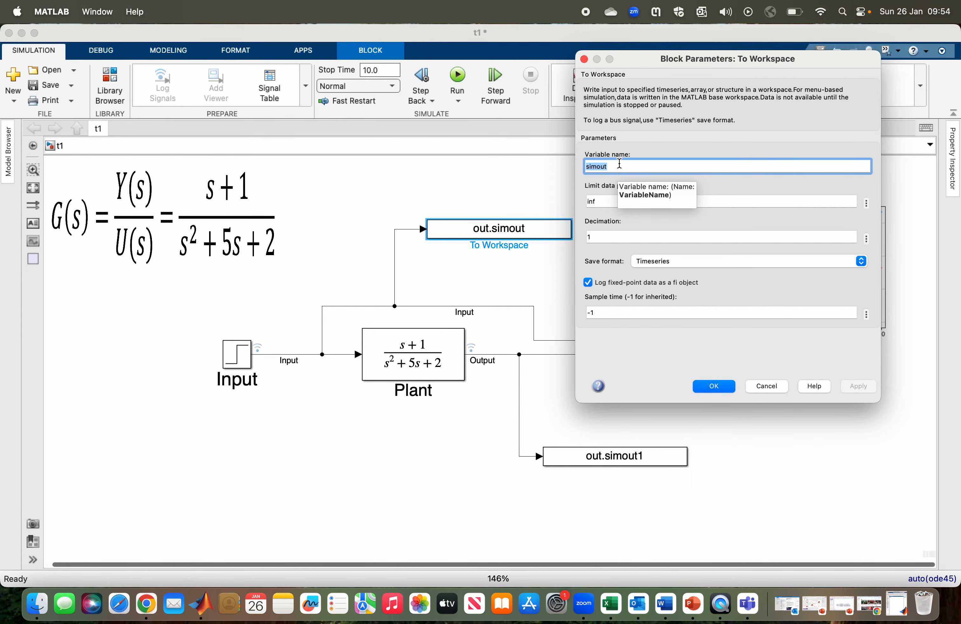
{"action": "type", "text": "IN"}
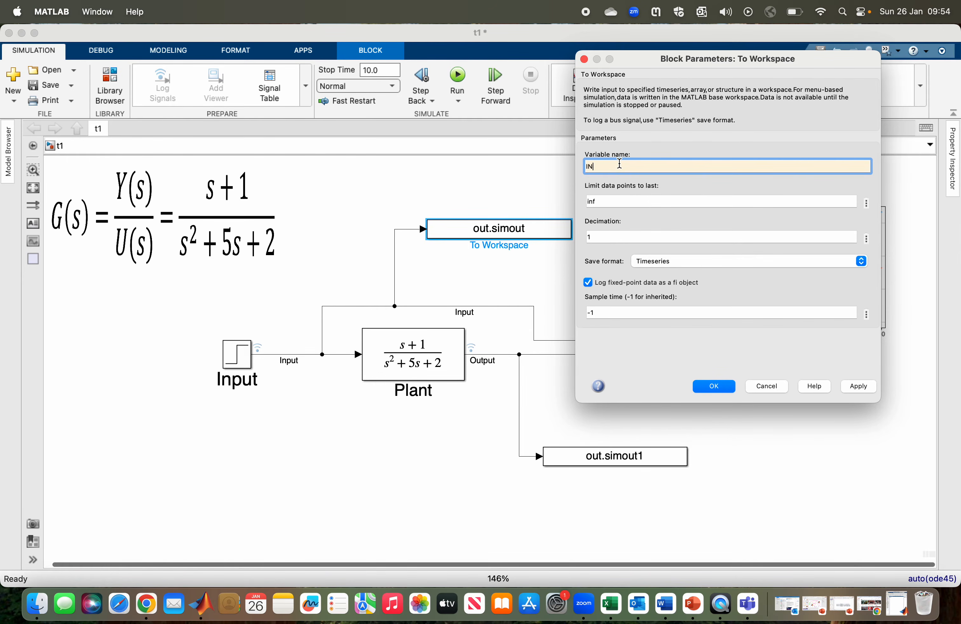
{"action": "type", "text": "put"}
{"action": "key", "text": "BackSpace"}
{"action": "key", "text": "BackSpace"}
{"action": "key", "text": "BackSpace"}
{"action": "type", "text": "nput"}
{"action": "left_click", "coordinate": [689, 263]}
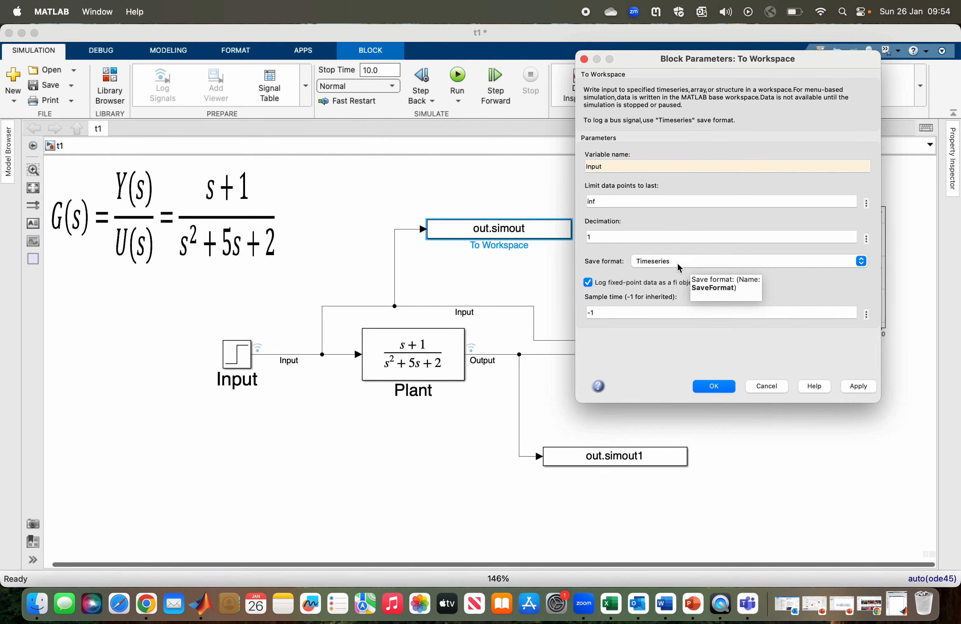
{"action": "left_click", "coordinate": [681, 260]}
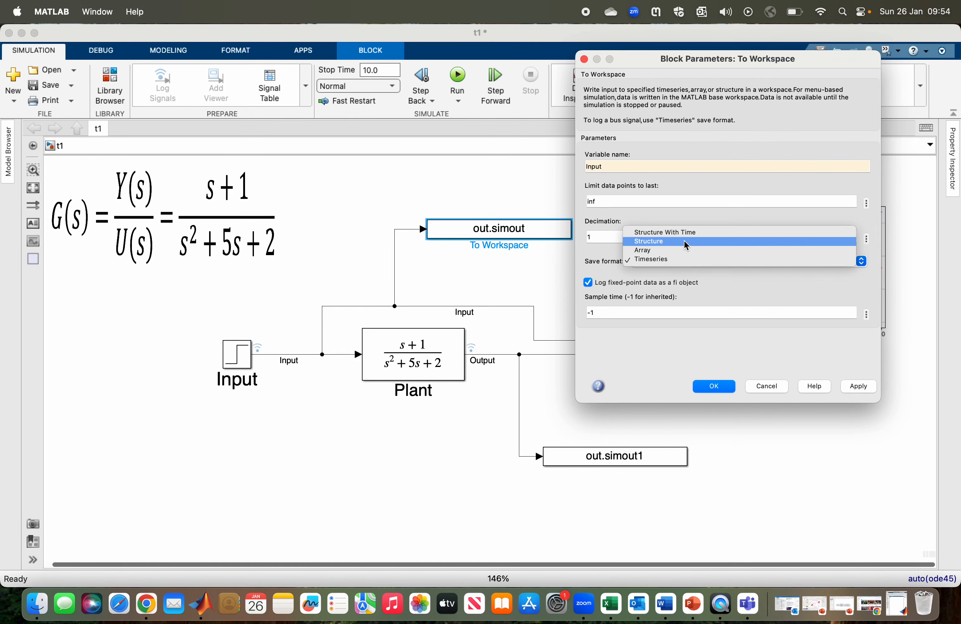
{"action": "left_click", "coordinate": [697, 232]}
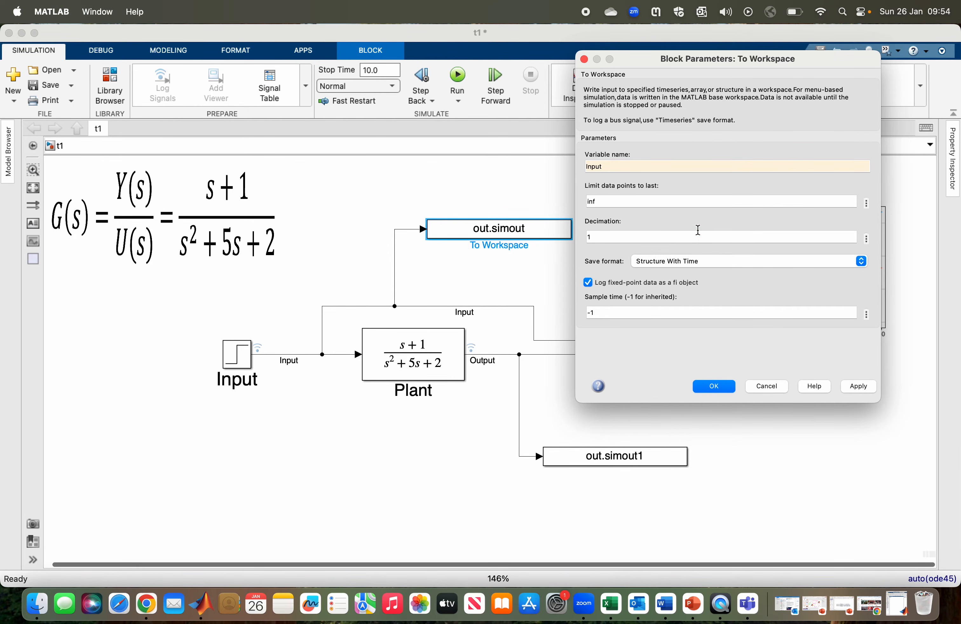
{"action": "left_click", "coordinate": [862, 388]}
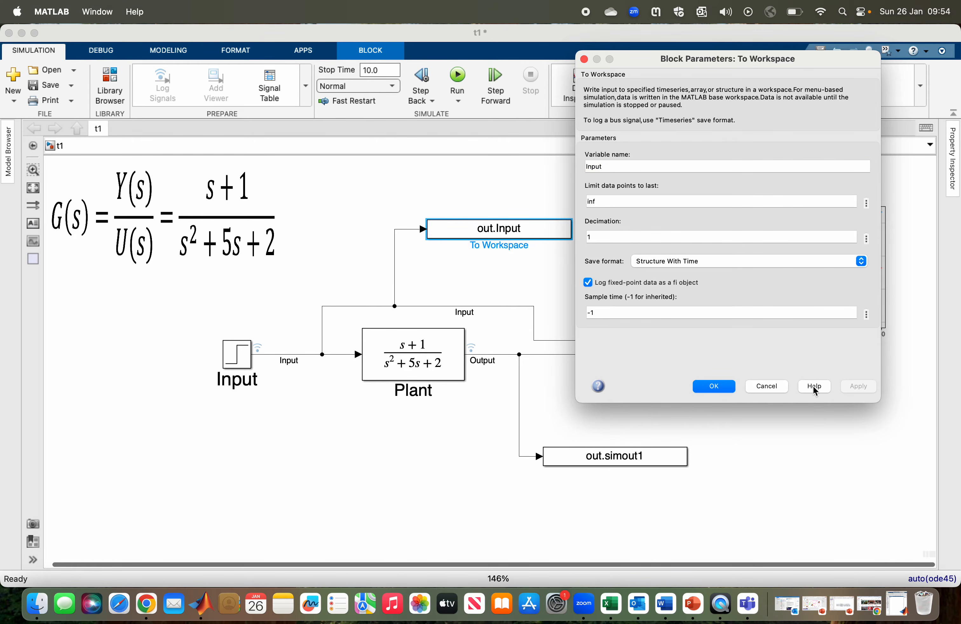
{"action": "left_click", "coordinate": [726, 388]}
Step: Set the To Workspace block on the Output line to variable name output and save format Structure With Time
{"action": "left_click", "coordinate": [656, 460]}
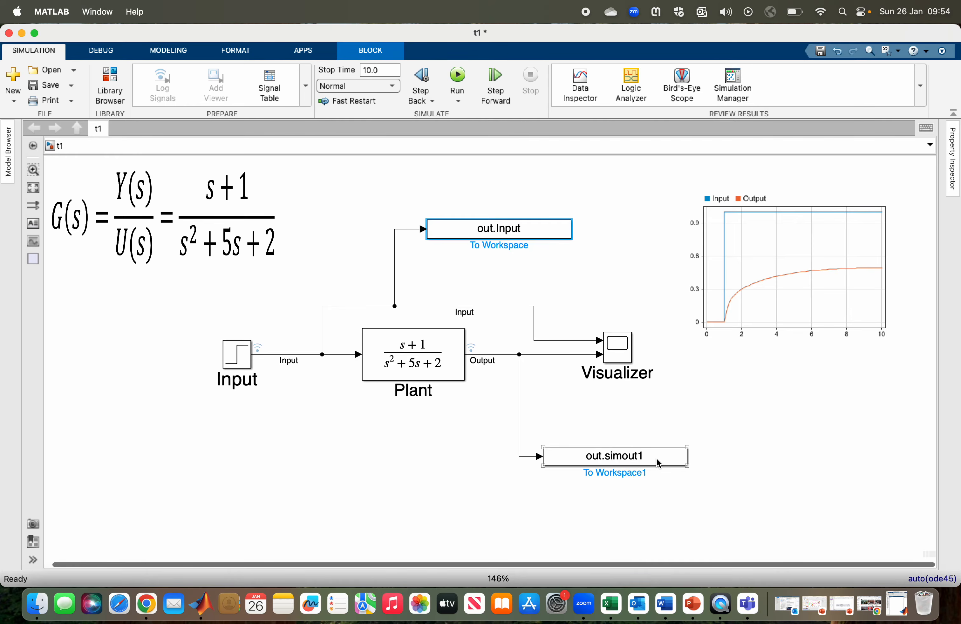
{"action": "double_click", "coordinate": [656, 458]}
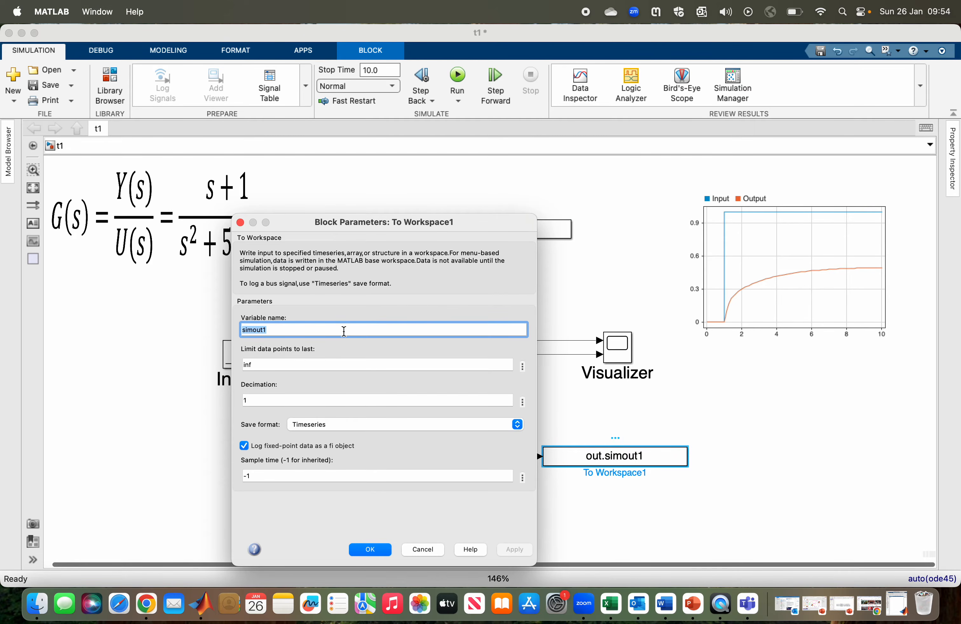
{"action": "type", "text": "output"}
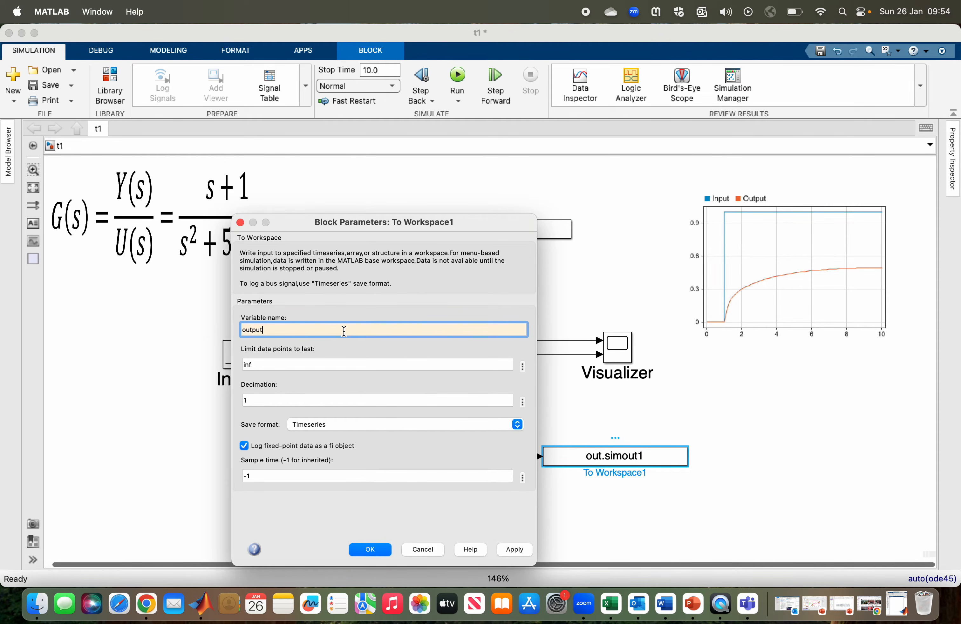
{"action": "left_click", "coordinate": [391, 425]}
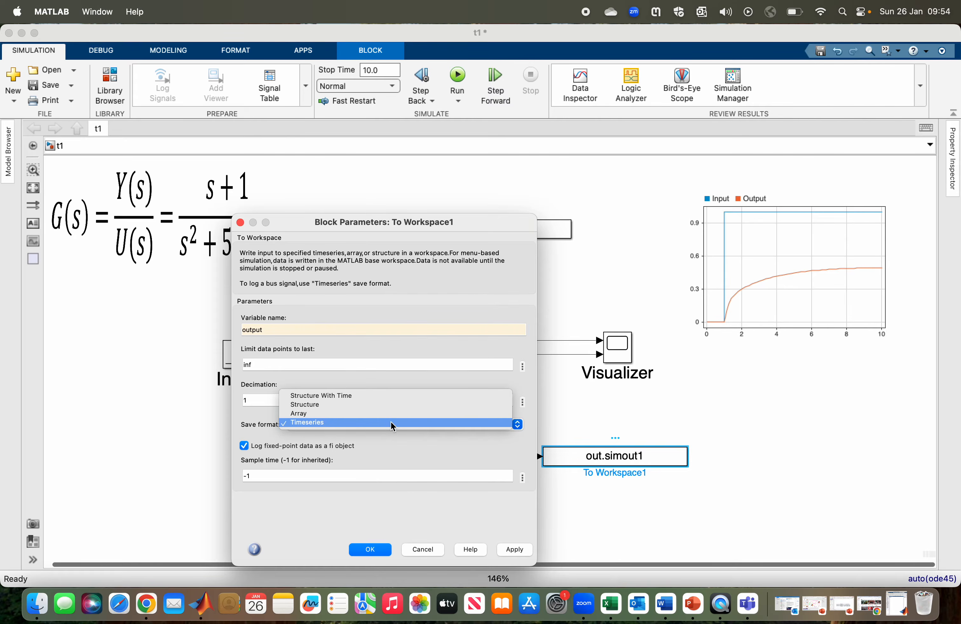
{"action": "left_click", "coordinate": [392, 399]}
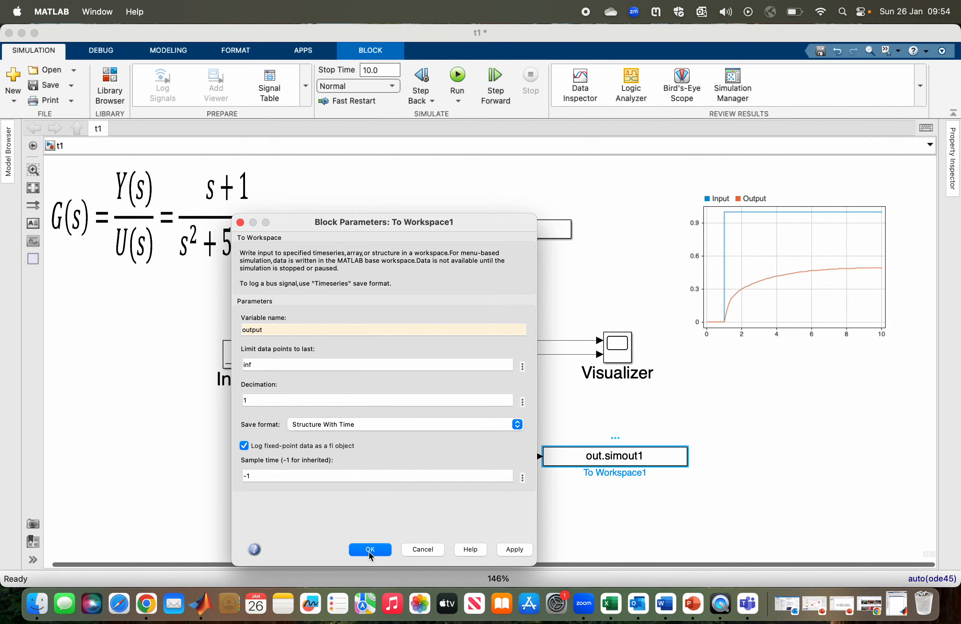
{"action": "left_click", "coordinate": [514, 551]}
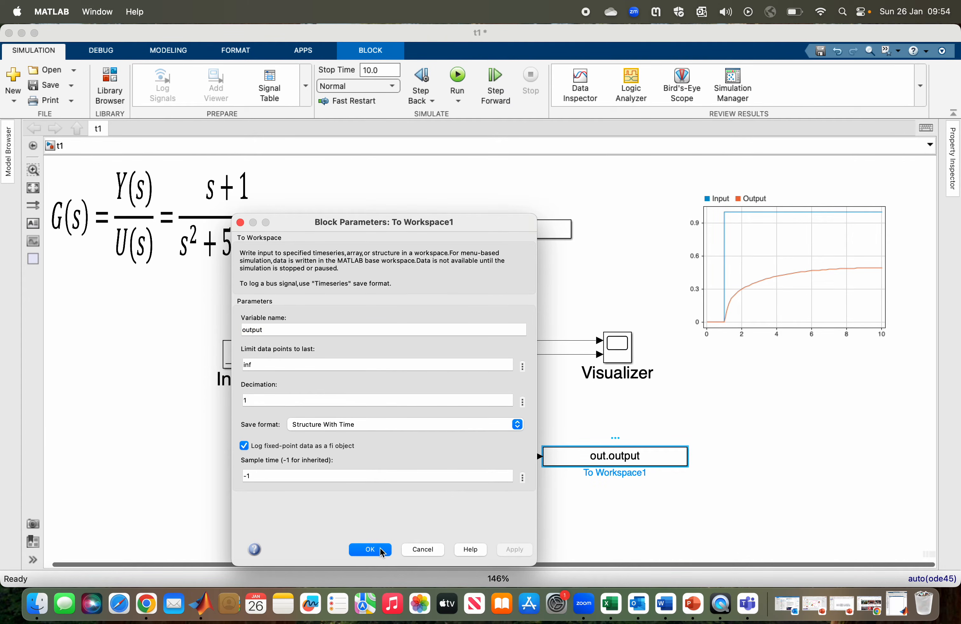
{"action": "left_click", "coordinate": [382, 551]}
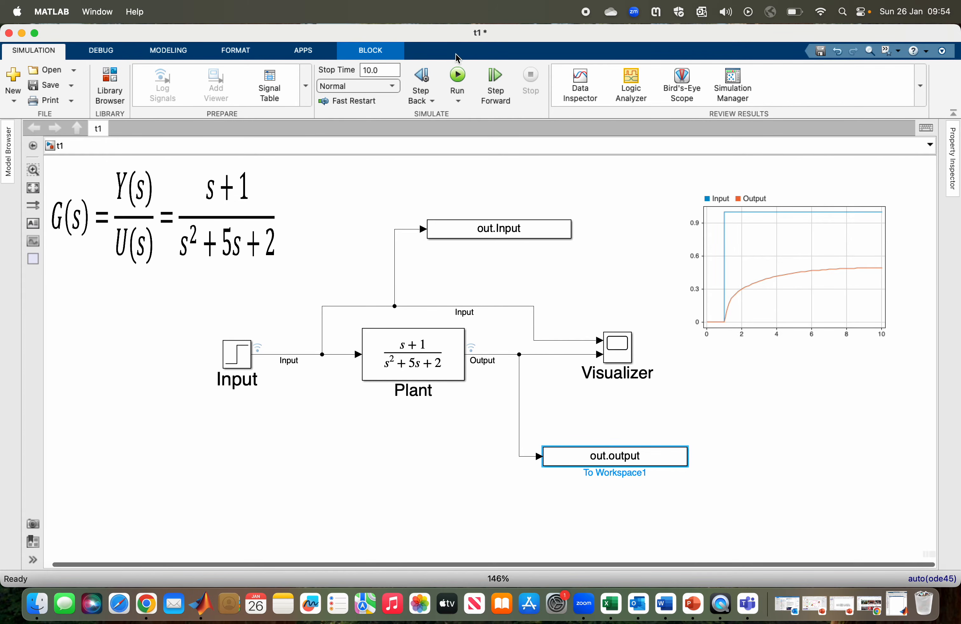
Step: Run the simulation and open the out variable from the MATLAB workspace
{"action": "left_click", "coordinate": [458, 77]}
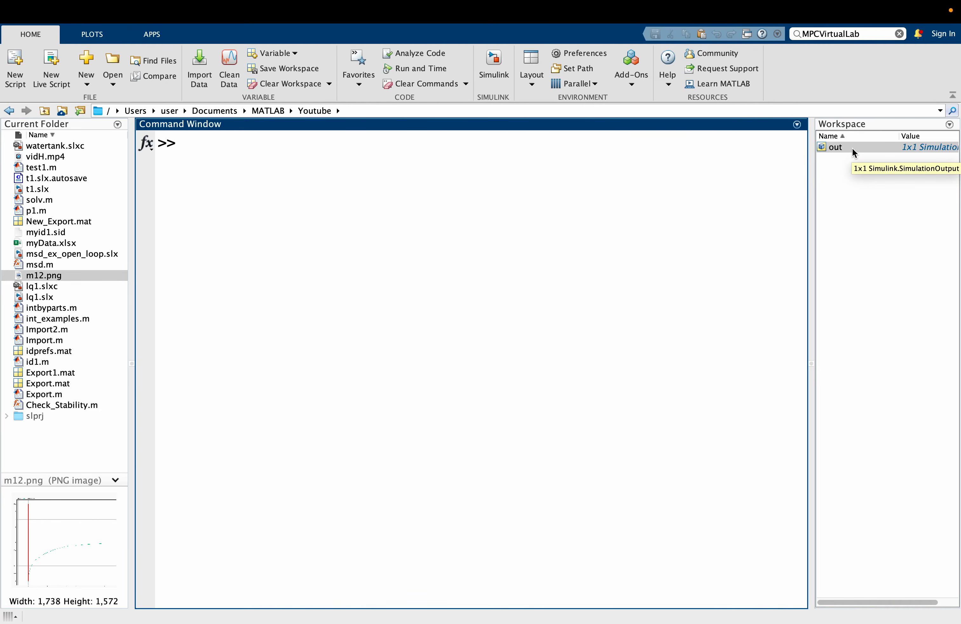
{"action": "left_click", "coordinate": [853, 150]}
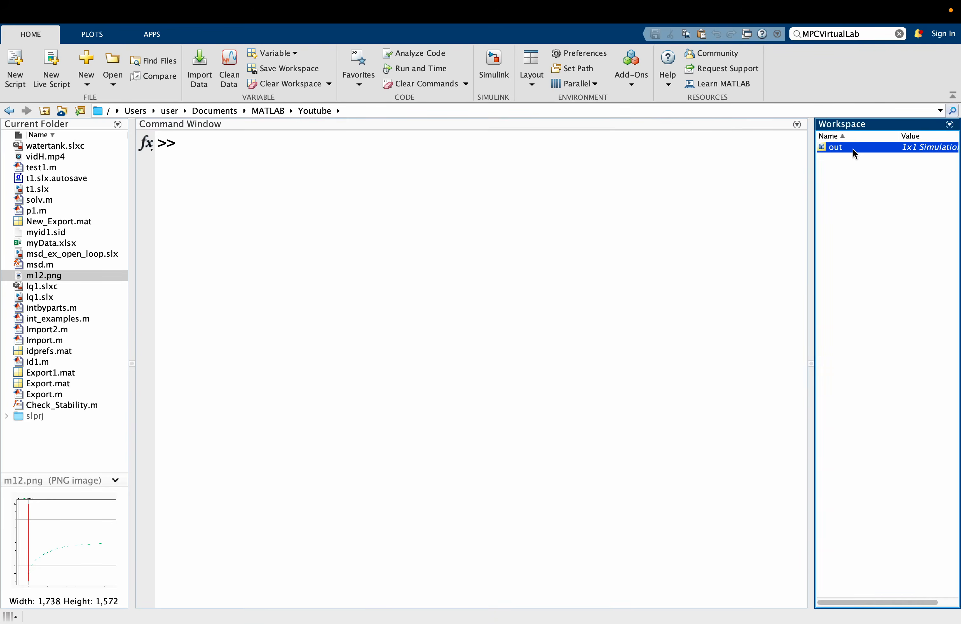
{"action": "double_click", "coordinate": [852, 148]}
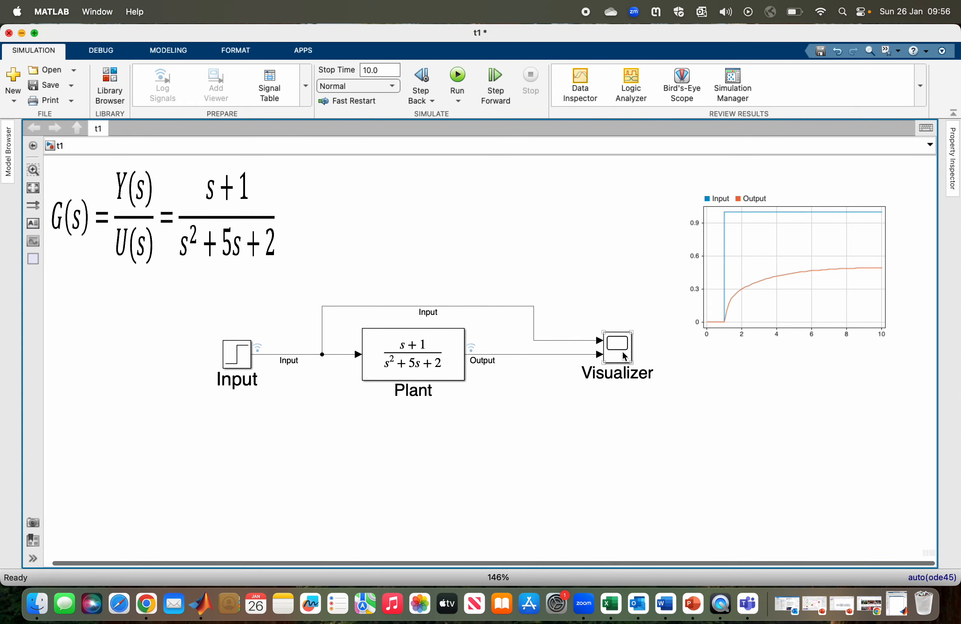
Step: Set the Visualizer scope's number of input ports to 1 and close the scope window
{"action": "double_click", "coordinate": [624, 357]}
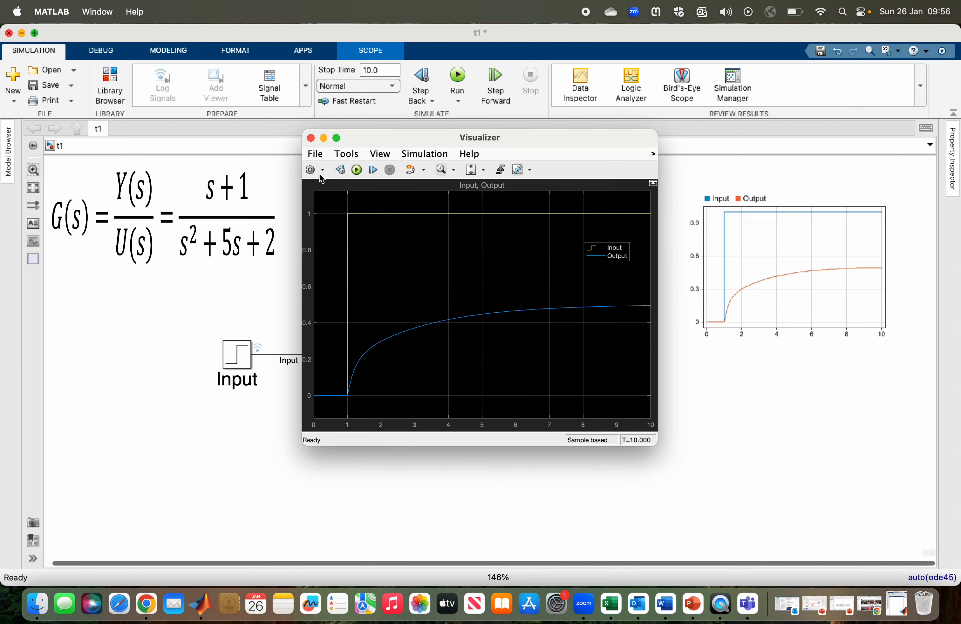
{"action": "left_click", "coordinate": [311, 169]}
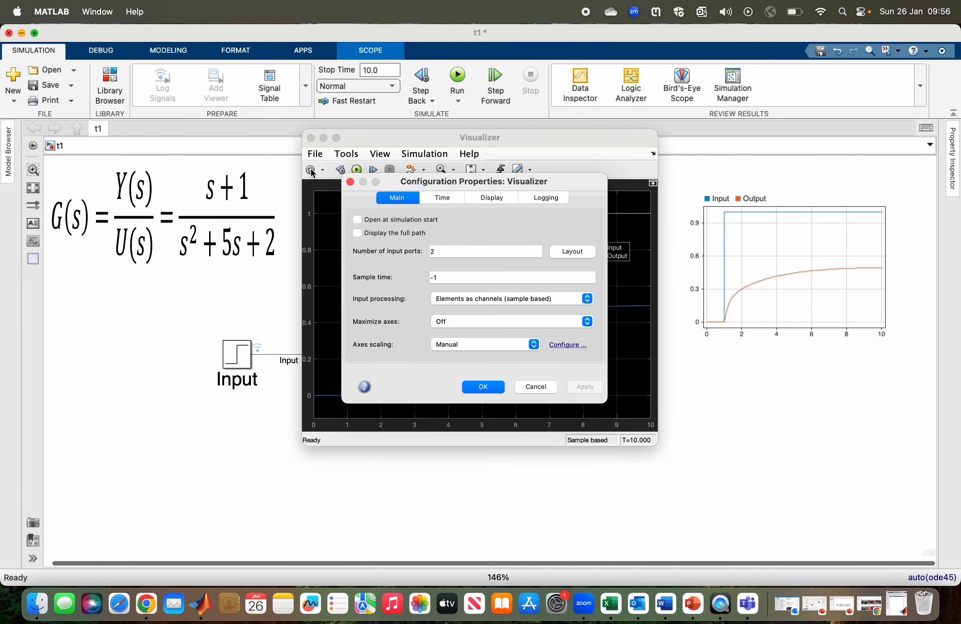
{"action": "left_click", "coordinate": [439, 252]}
{"action": "type", "text": "1"}
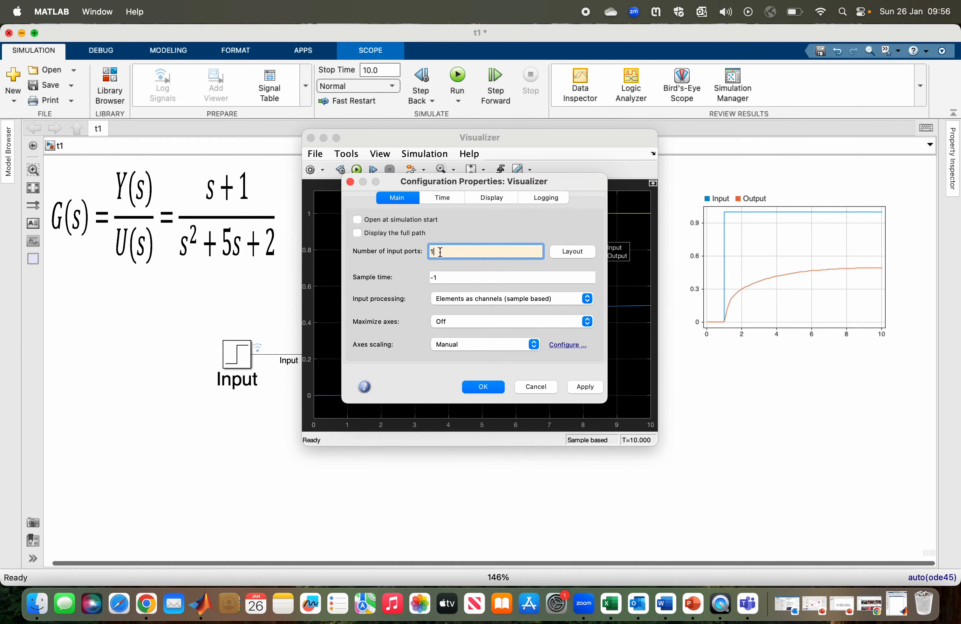
{"action": "left_click", "coordinate": [585, 387]}
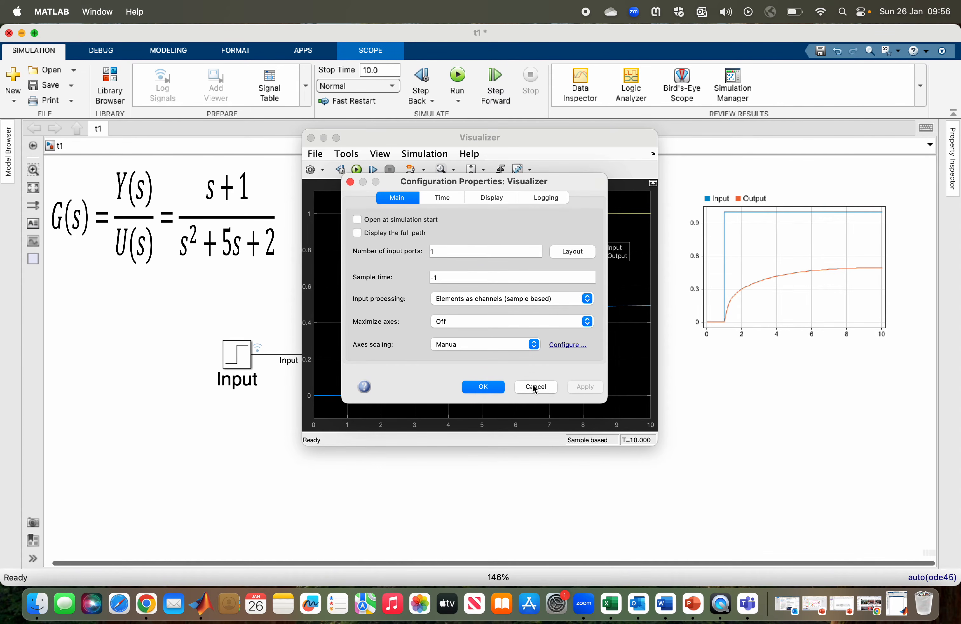
{"action": "left_click", "coordinate": [483, 386]}
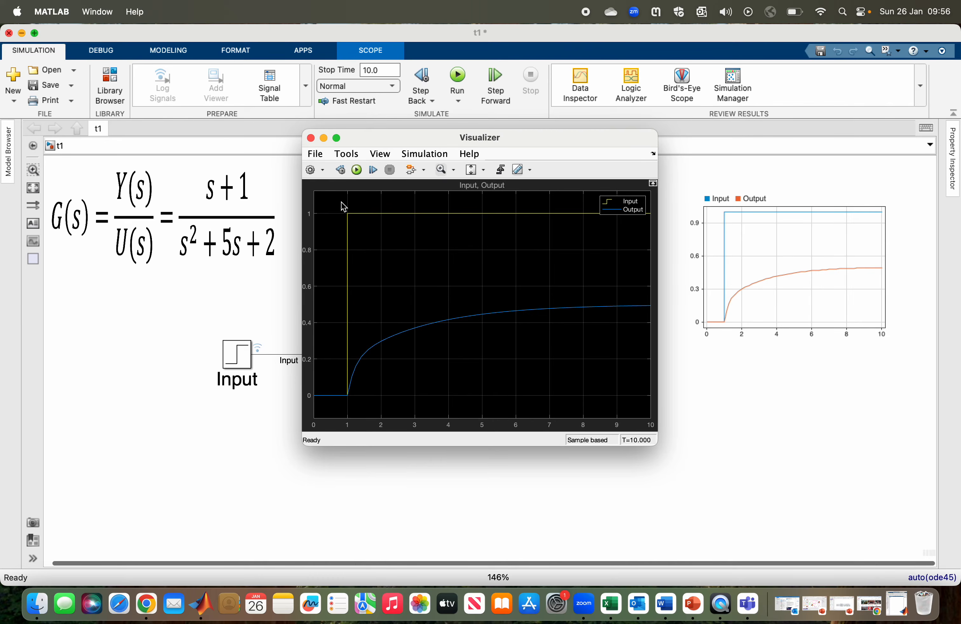
{"action": "left_click", "coordinate": [310, 138]}
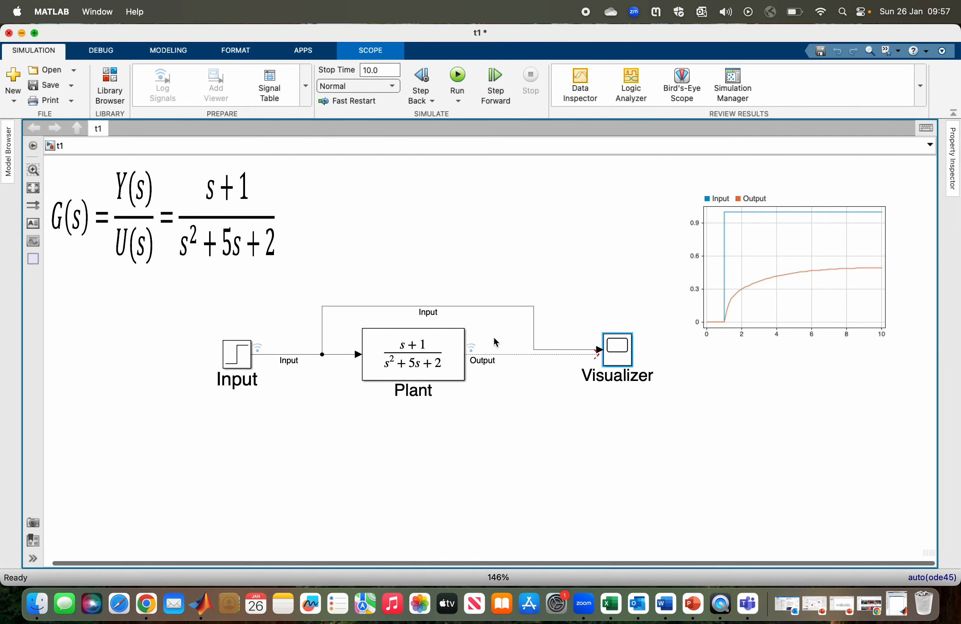
Step: Delete the Input branch line to the Visualizer and move the Visualizer down and right, clear of the Output line
{"action": "left_click", "coordinate": [533, 334]}
{"action": "key", "text": "Delete"}
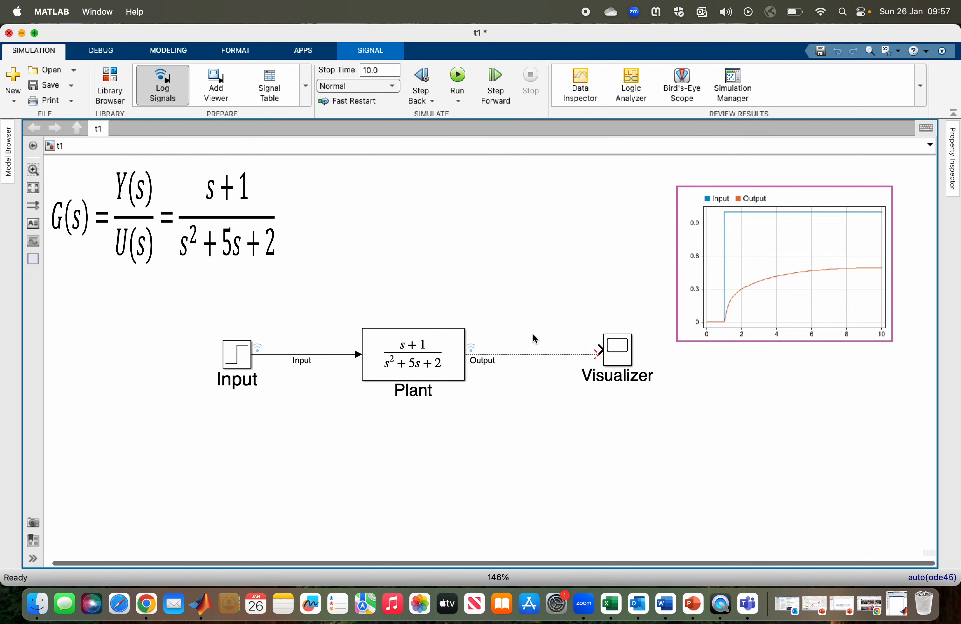
{"action": "left_click_drag", "start_coordinate": [627, 357], "coordinate": [712, 433]}
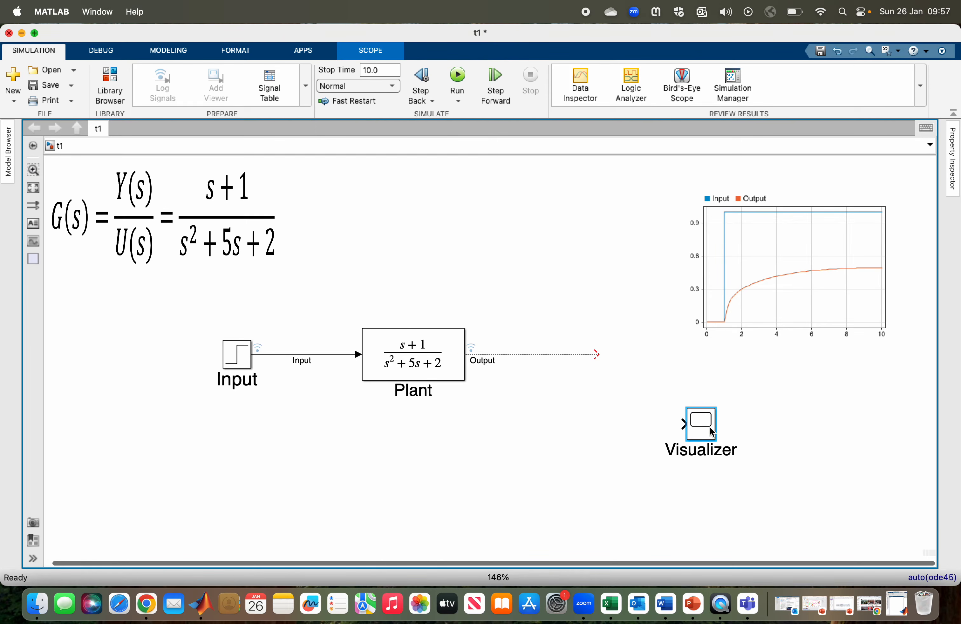
Step: Add a Mux block between the Plant and the Visualizer, and accept its two-input, bar-display parameters
{"action": "double_click", "coordinate": [543, 293]}
{"action": "type", "text": "mu"}
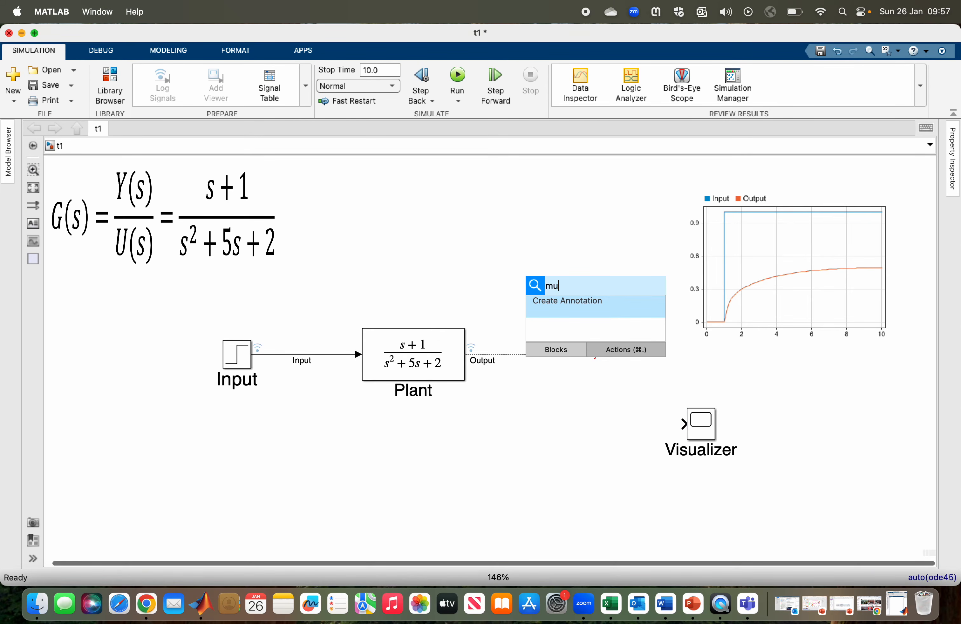
{"action": "key", "text": "Return"}
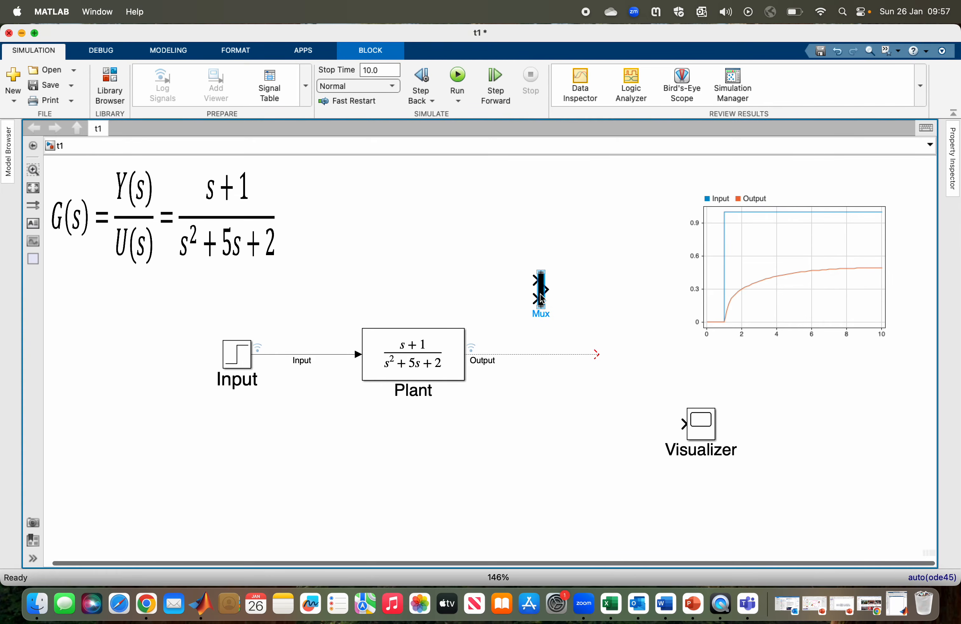
{"action": "left_click_drag", "start_coordinate": [546, 303], "coordinate": [650, 391]}
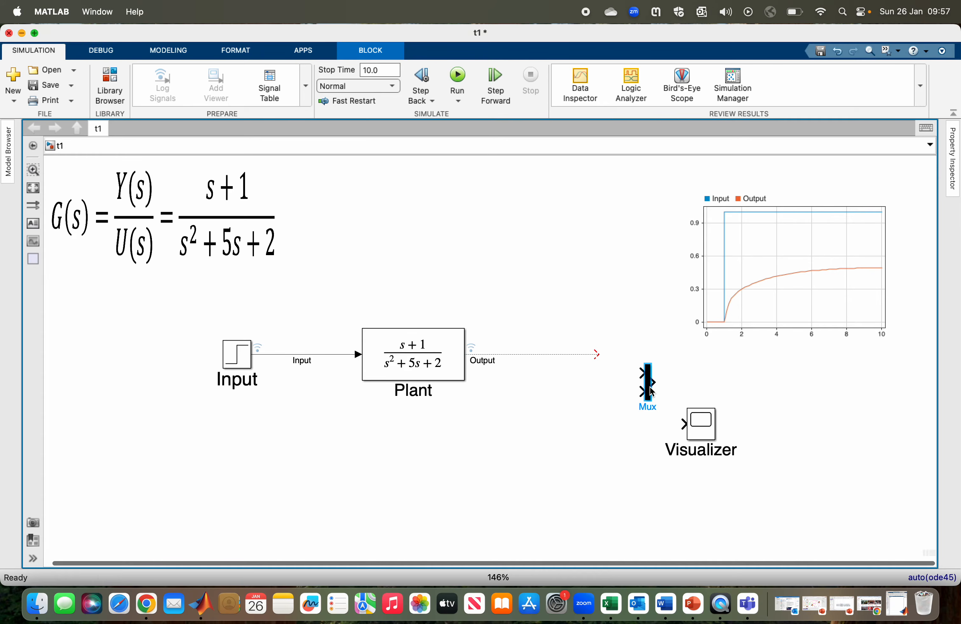
{"action": "left_click", "coordinate": [647, 390]}
{"action": "double_click", "coordinate": [648, 391]}
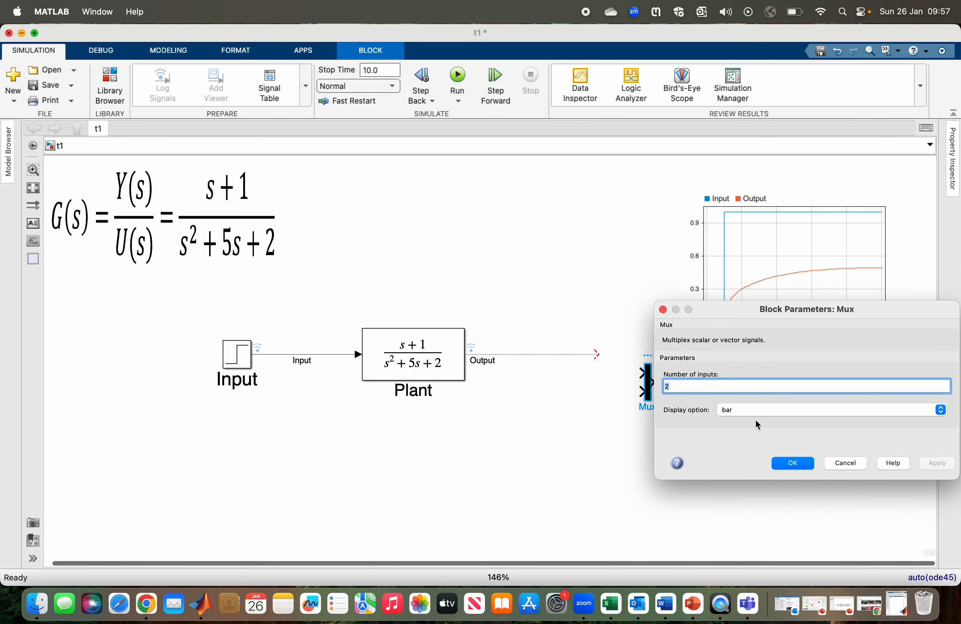
{"action": "left_click", "coordinate": [786, 462]}
Step: Connect Output to the Mux's lower input, Input to its upper input by a branch routed above the Plant, and the Mux output to the Visualizer
{"action": "left_click", "coordinate": [579, 355]}
{"action": "left_click_drag", "start_coordinate": [596, 355], "coordinate": [632, 391]}
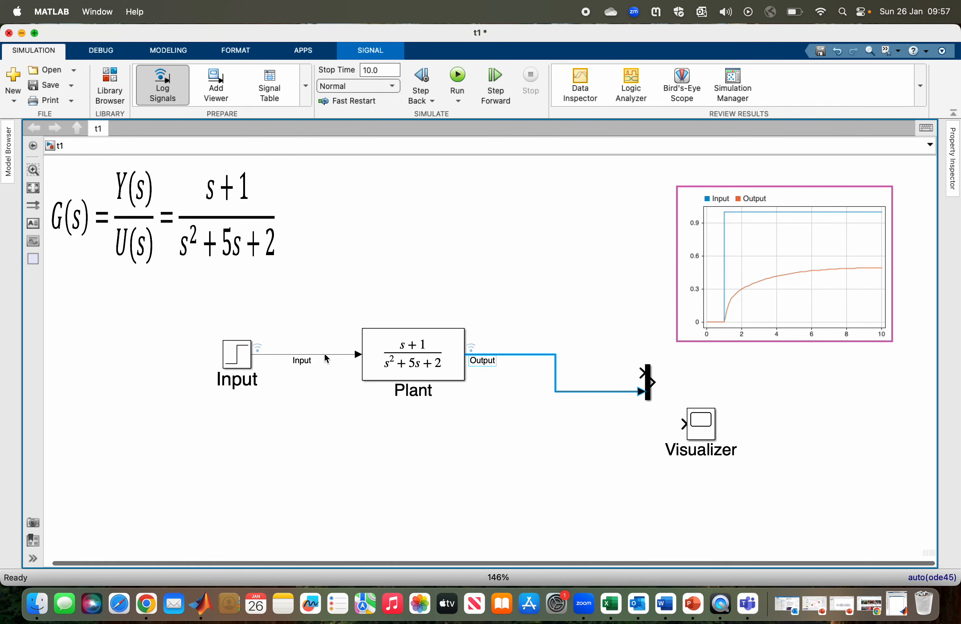
{"action": "left_click_drag", "start_coordinate": [324, 353], "coordinate": [635, 375]}
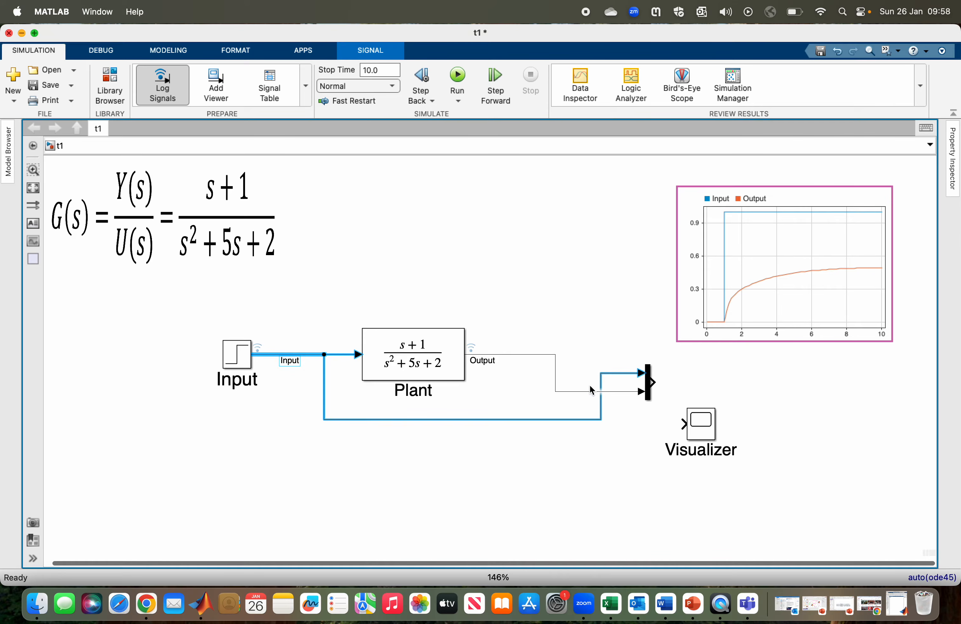
{"action": "left_click_drag", "start_coordinate": [550, 419], "coordinate": [534, 310]}
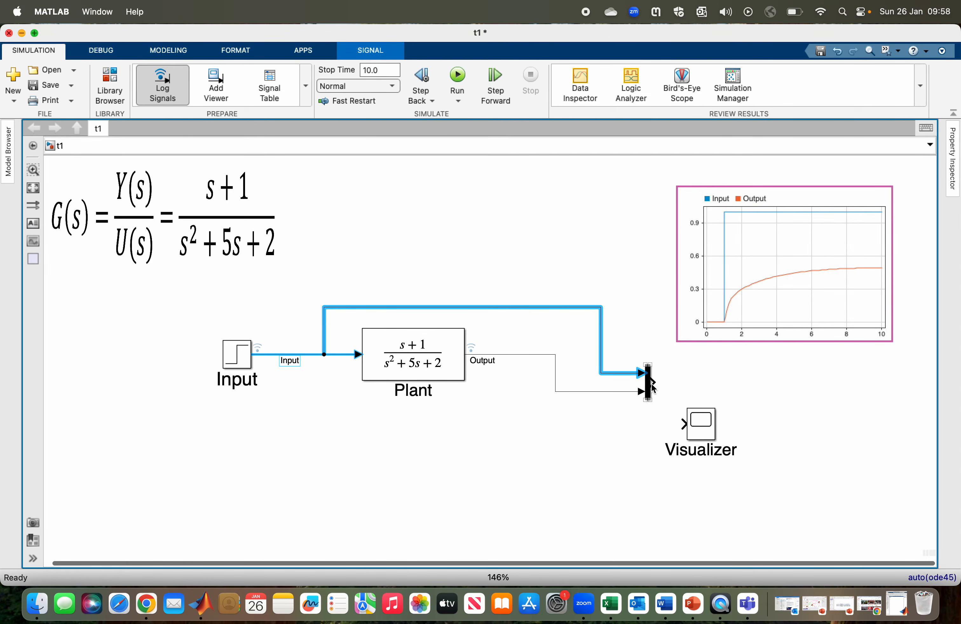
{"action": "left_click_drag", "start_coordinate": [656, 382], "coordinate": [687, 421]}
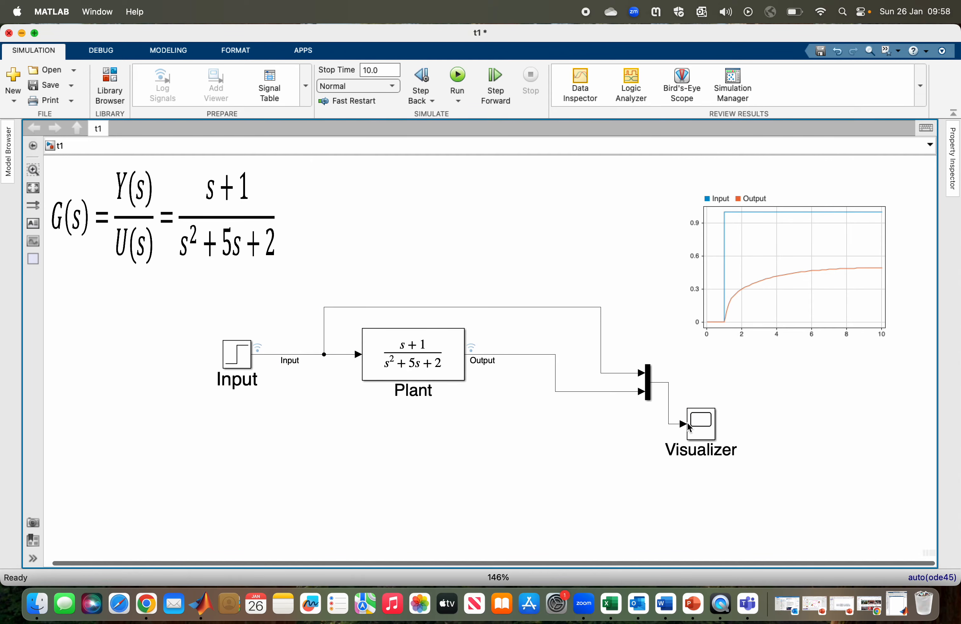
Step: Run the simulation, view the combined Input and Output signals in the Visualizer, and close the scope window
{"action": "left_click", "coordinate": [457, 75]}
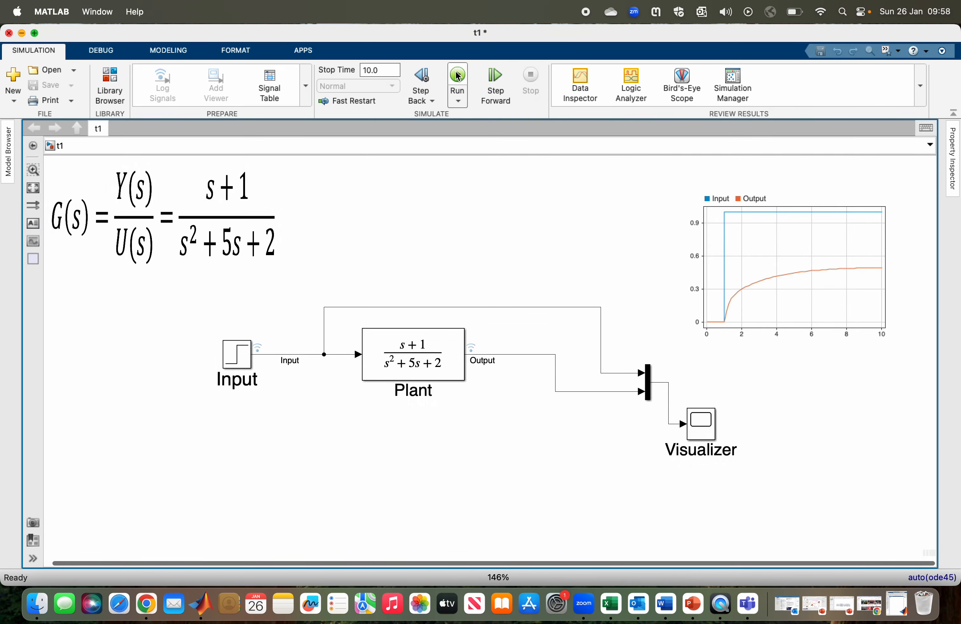
{"action": "double_click", "coordinate": [704, 425]}
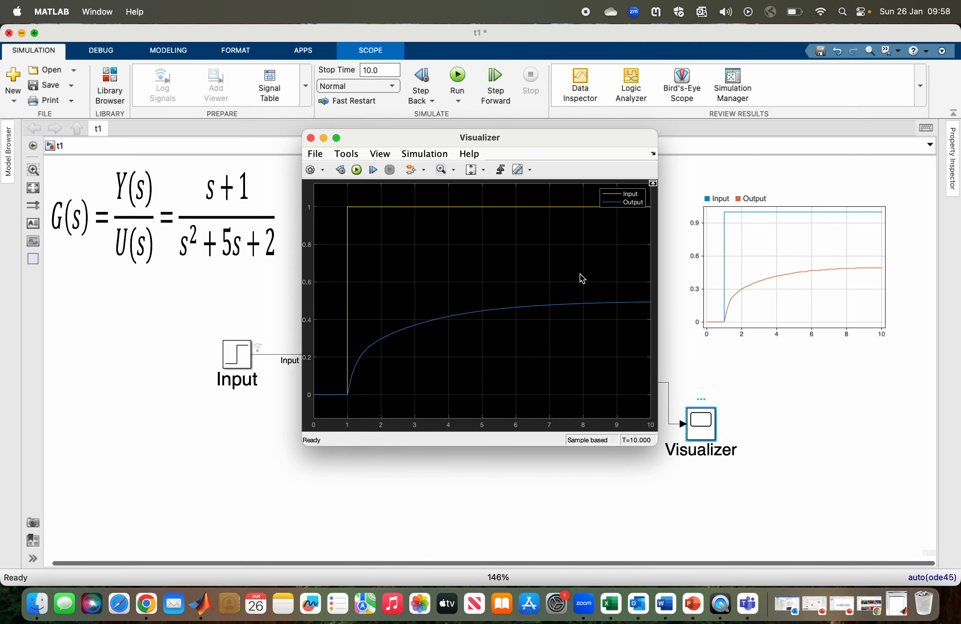
{"action": "left_click", "coordinate": [311, 138]}
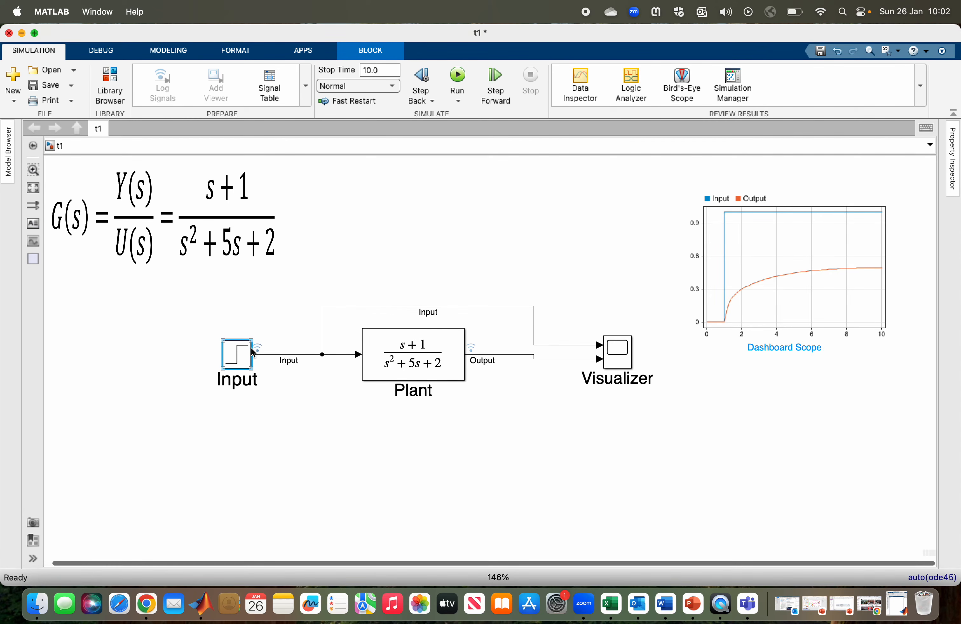
Step: Set the Input step block's final value to 1.5 and run the simulation
{"action": "double_click", "coordinate": [237, 354]}
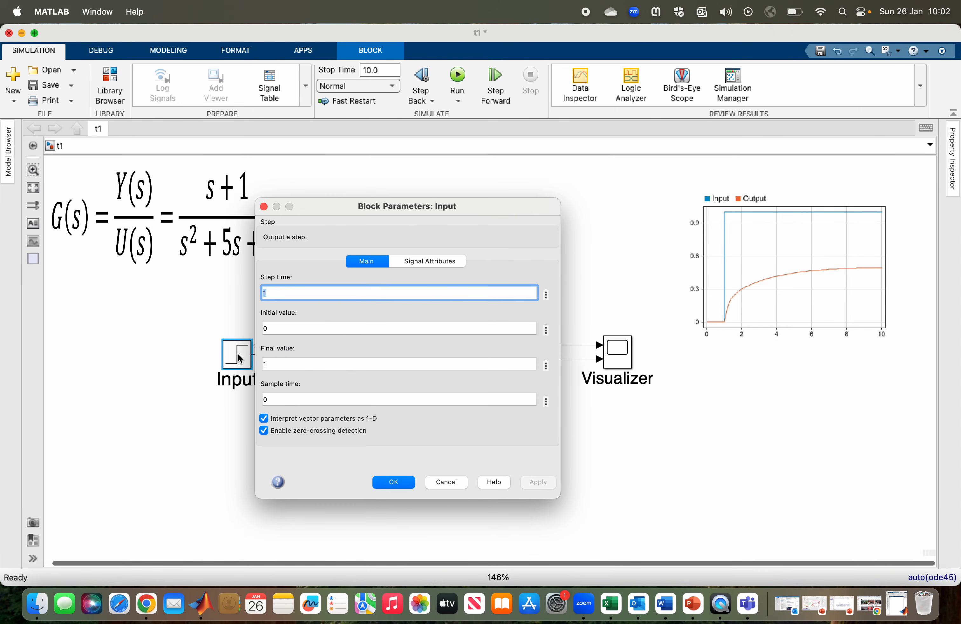
{"action": "left_click", "coordinate": [277, 363]}
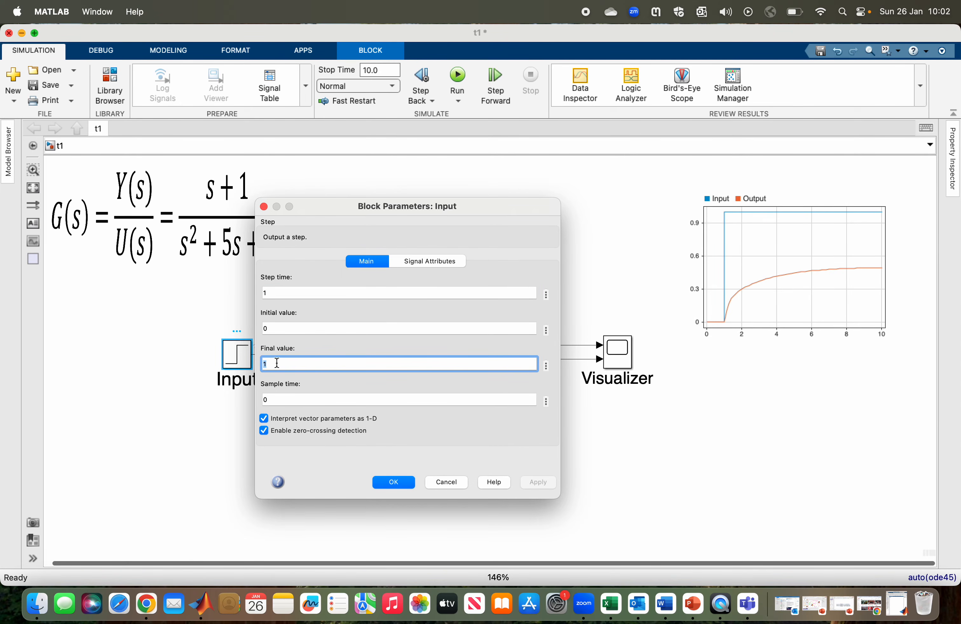
{"action": "type", "text": "1.5"}
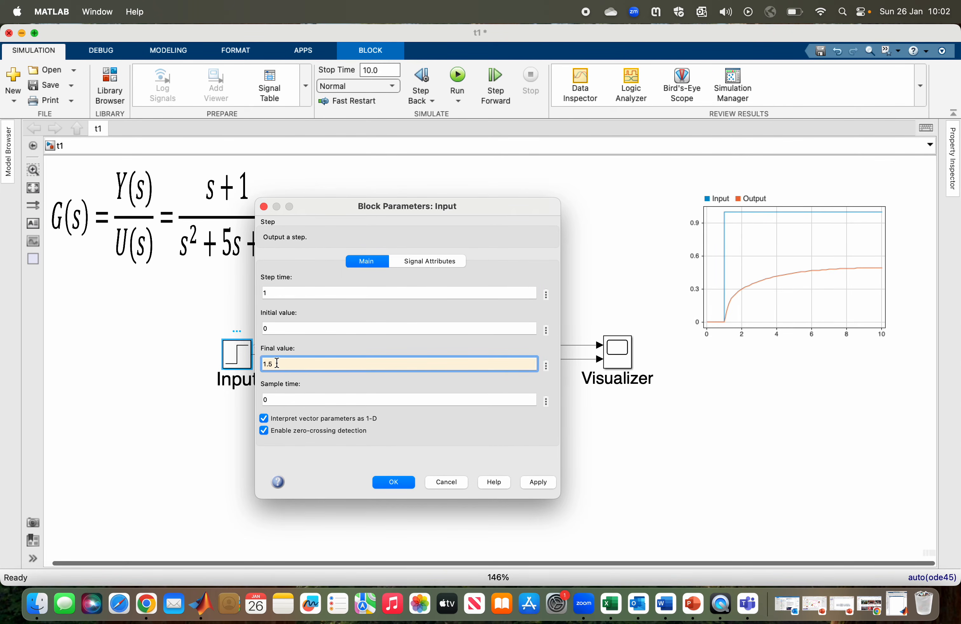
{"action": "left_click", "coordinate": [532, 482]}
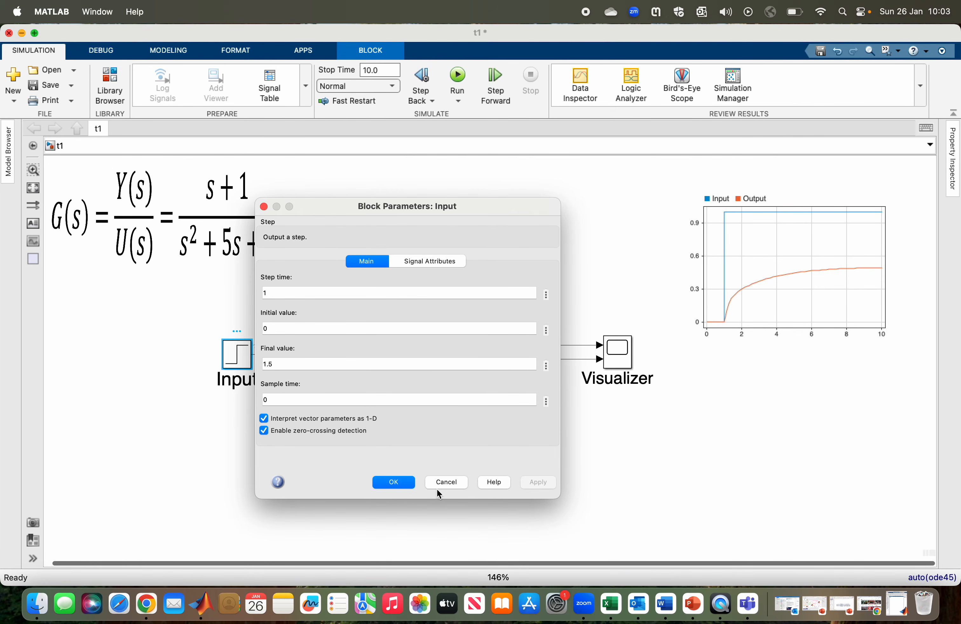
{"action": "left_click", "coordinate": [406, 482]}
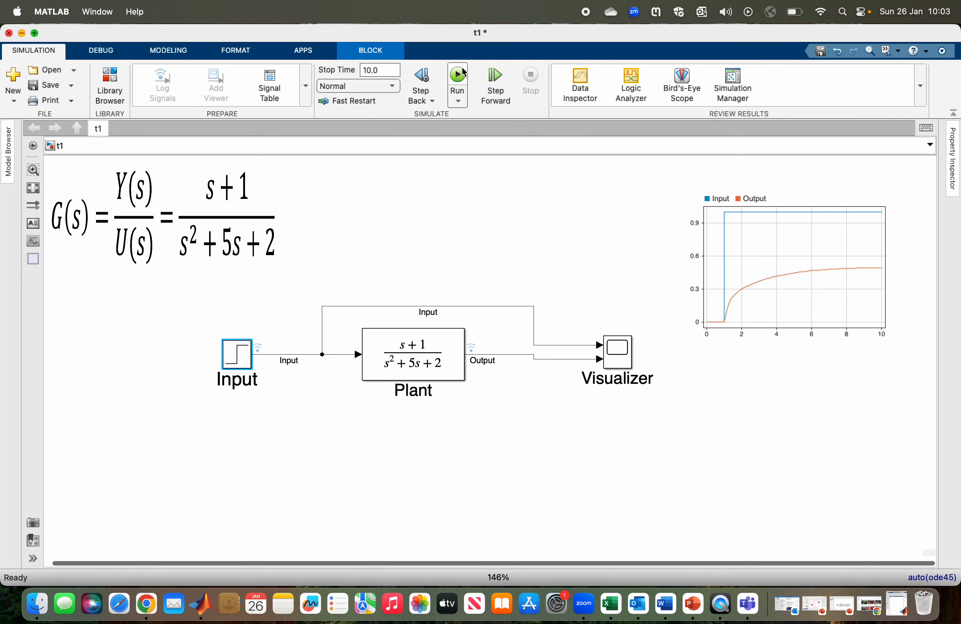
{"action": "left_click", "coordinate": [464, 73]}
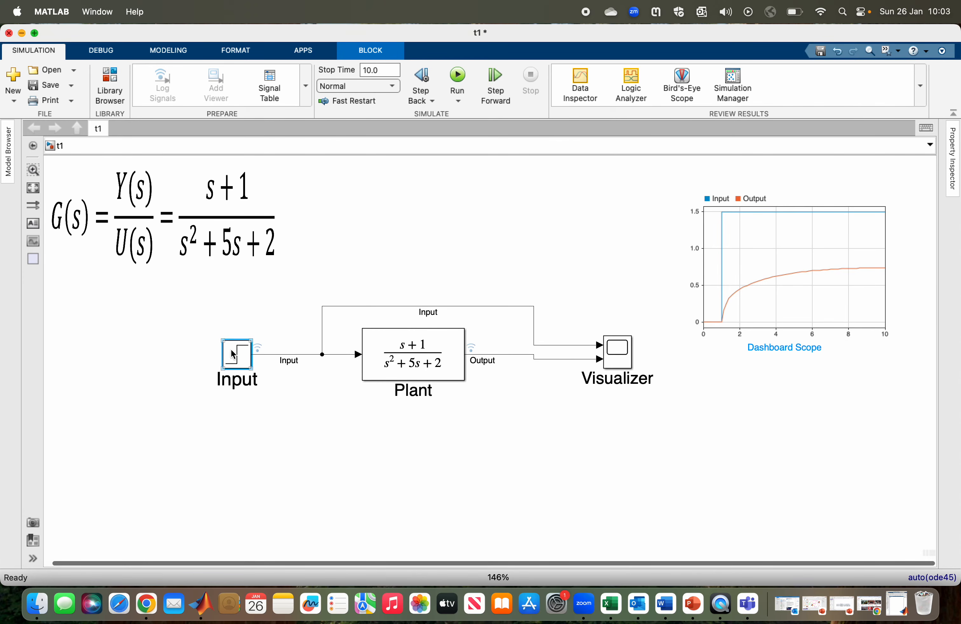
Step: Change the Input step block's final value to 2 and rerun the simulation to refresh the dashboard scope
{"action": "double_click", "coordinate": [237, 357]}
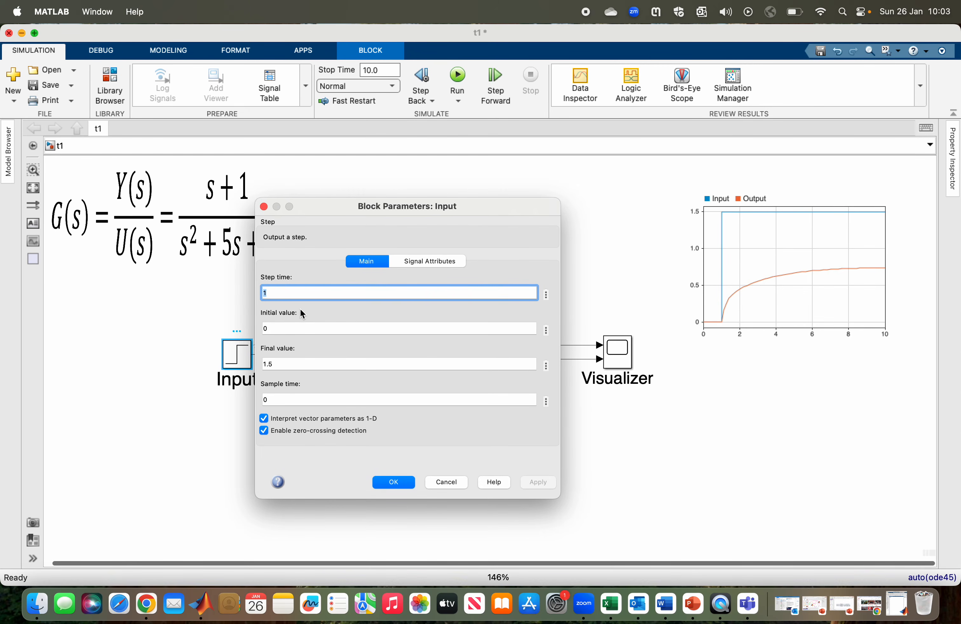
{"action": "double_click", "coordinate": [277, 363]}
{"action": "type", "text": "2"}
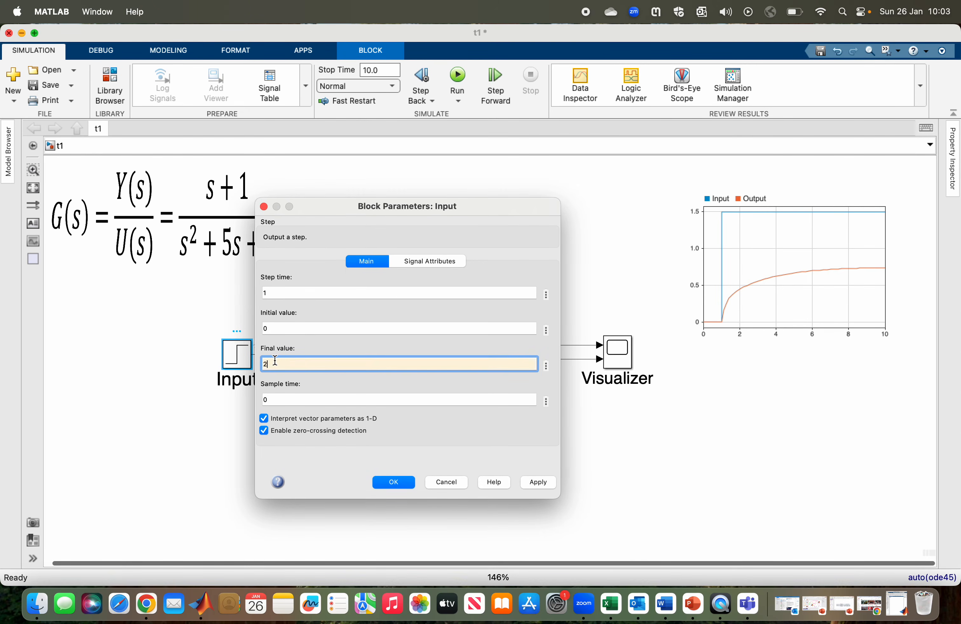
{"action": "left_click", "coordinate": [532, 488]}
{"action": "left_click", "coordinate": [379, 480]}
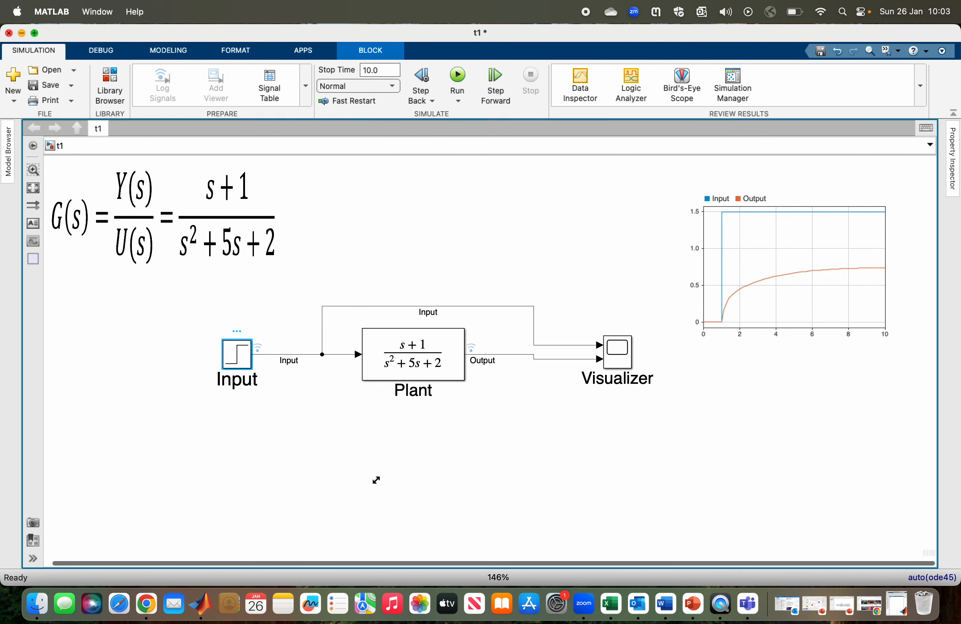
{"action": "left_click", "coordinate": [458, 79]}
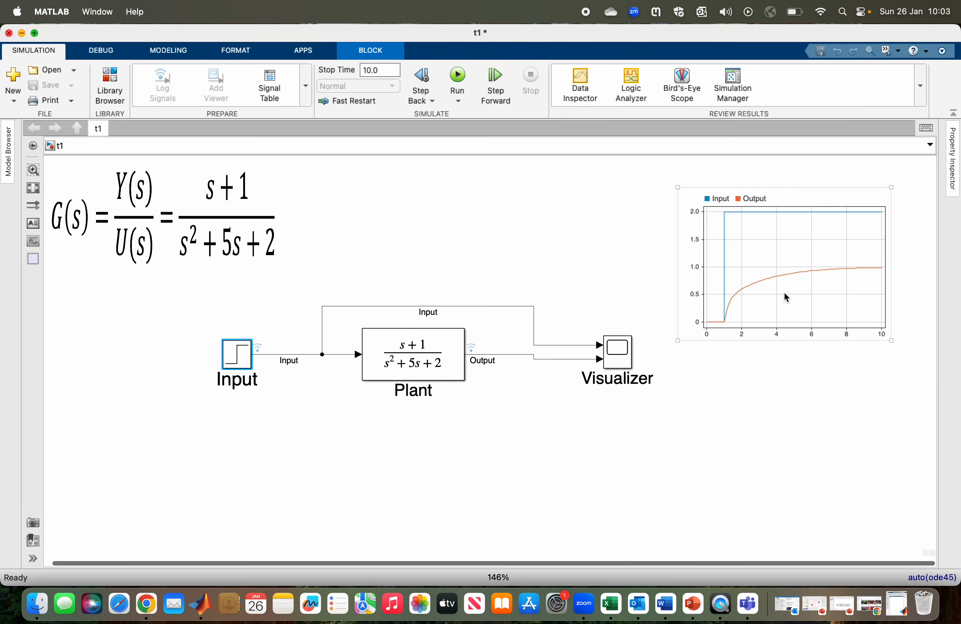
{"action": "left_click", "coordinate": [782, 304]}
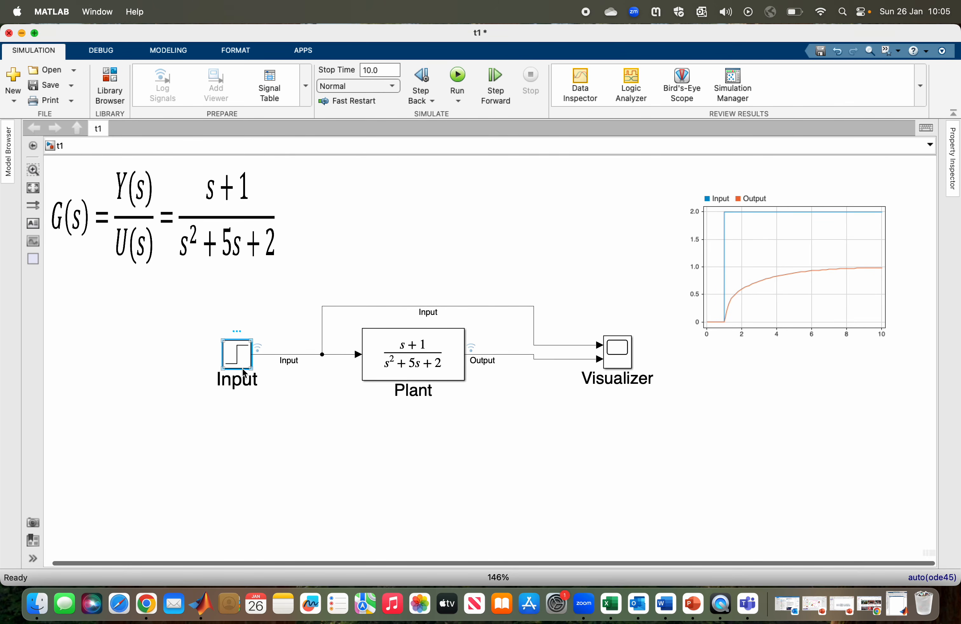
Step: Delete the Input signal line with its branch to the Visualizer, and move the Input block farther left of the Plant
{"action": "left_click", "coordinate": [273, 354]}
{"action": "key", "text": "Delete"}
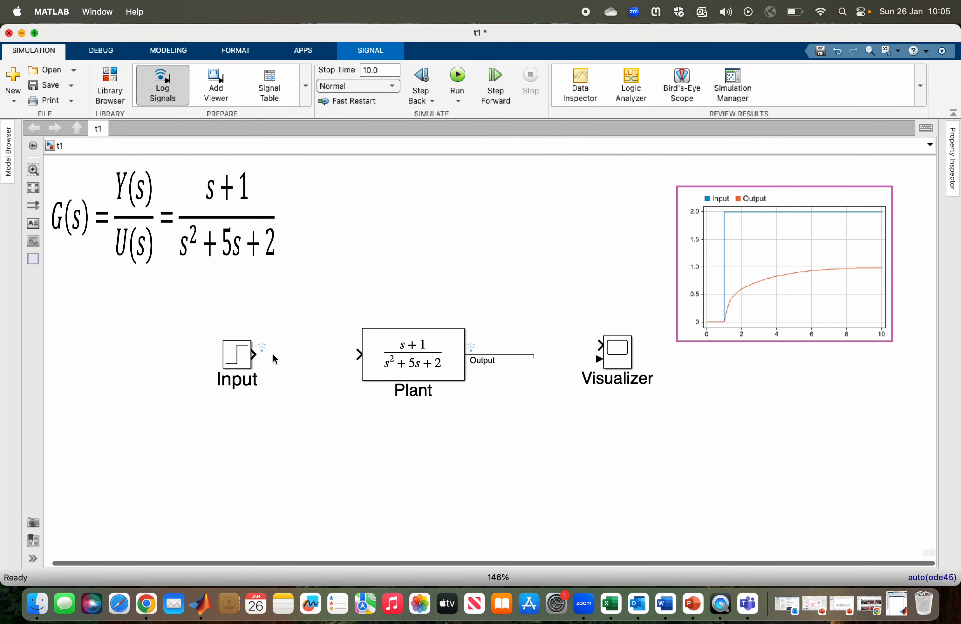
{"action": "left_click_drag", "start_coordinate": [239, 354], "coordinate": [234, 355]}
{"action": "left_click_drag", "start_coordinate": [169, 356], "coordinate": [140, 358]}
Step: Rename the Input step block as Reference
{"action": "double_click", "coordinate": [152, 383]}
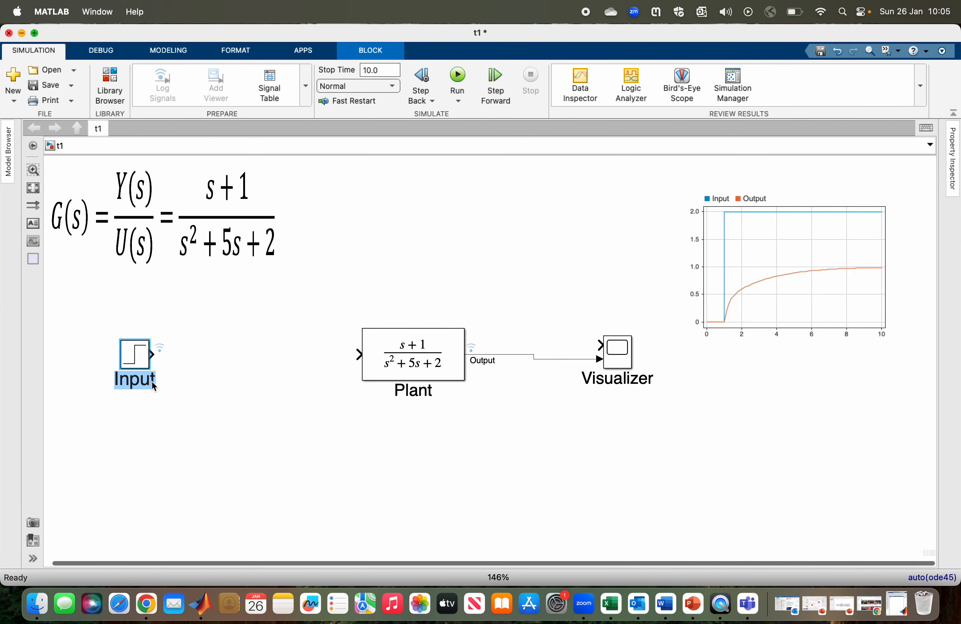
{"action": "type", "text": "R"}
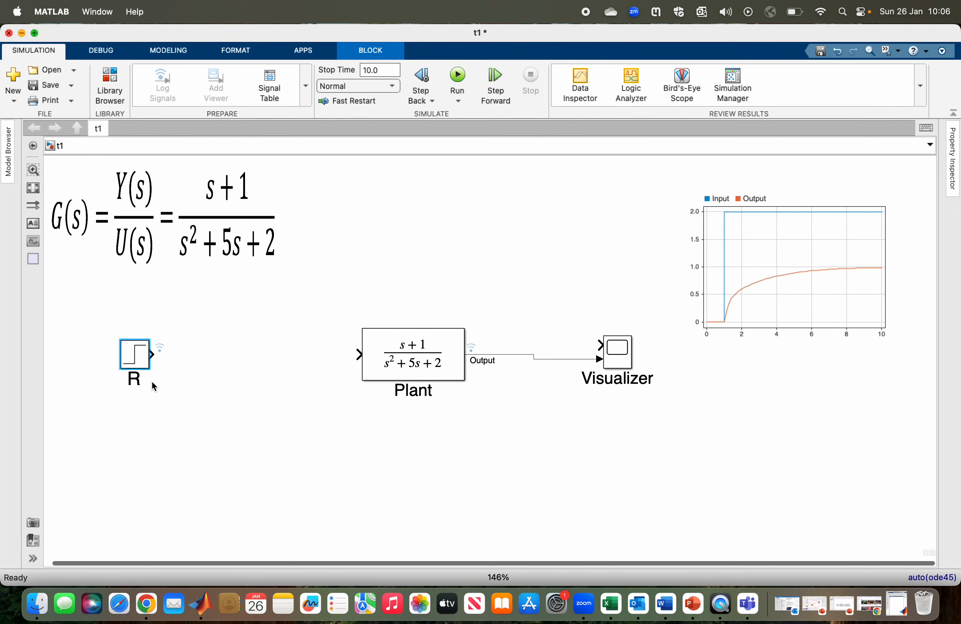
{"action": "type", "text": "eference"}
{"action": "left_click", "coordinate": [205, 412]}
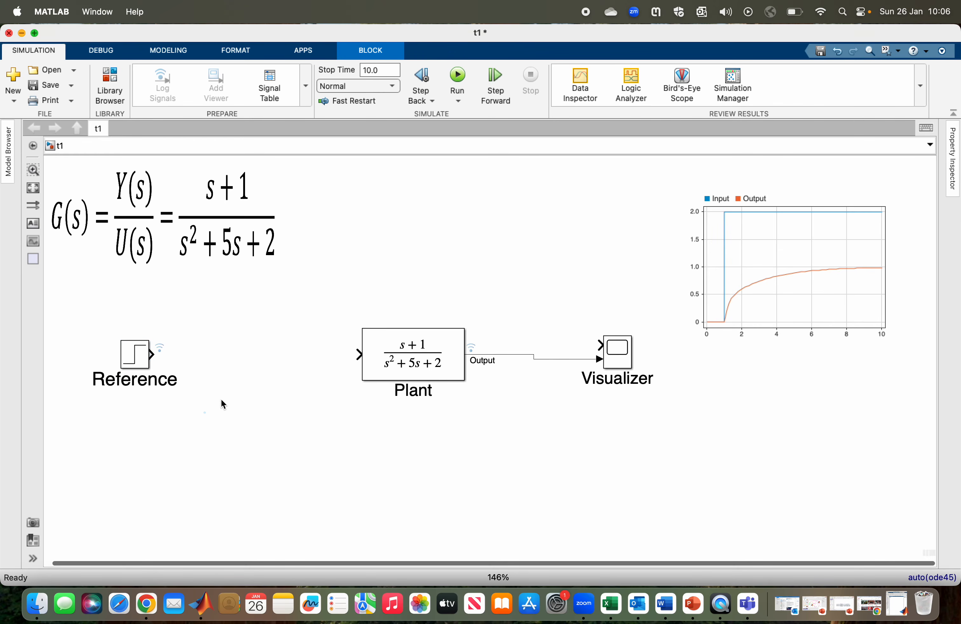
Step: Add a PID Controller block between Reference and Plant, and connect its output to the Plant
{"action": "double_click", "coordinate": [254, 433]}
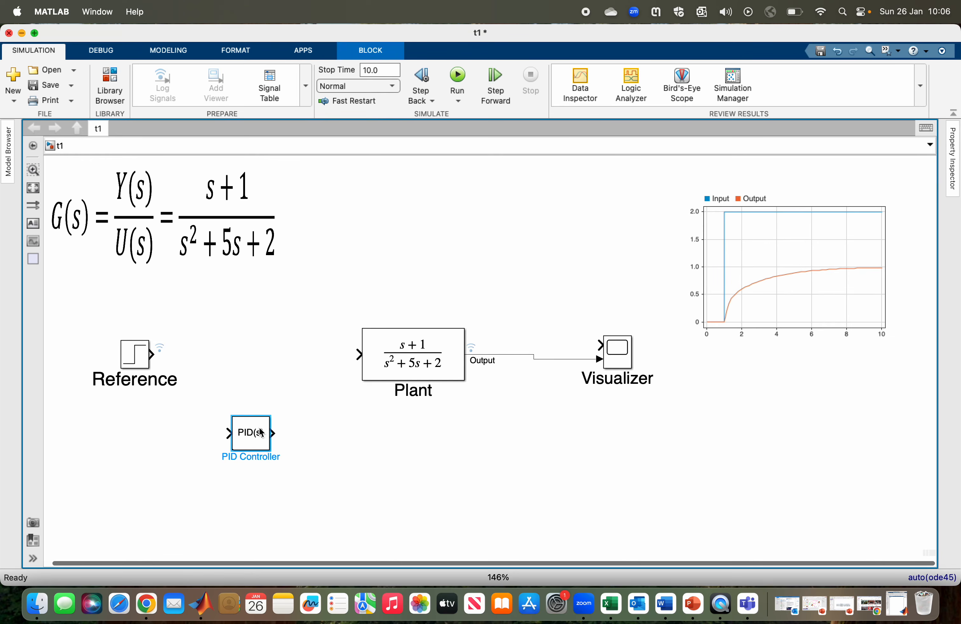
{"action": "left_click_drag", "start_coordinate": [260, 434], "coordinate": [281, 355]}
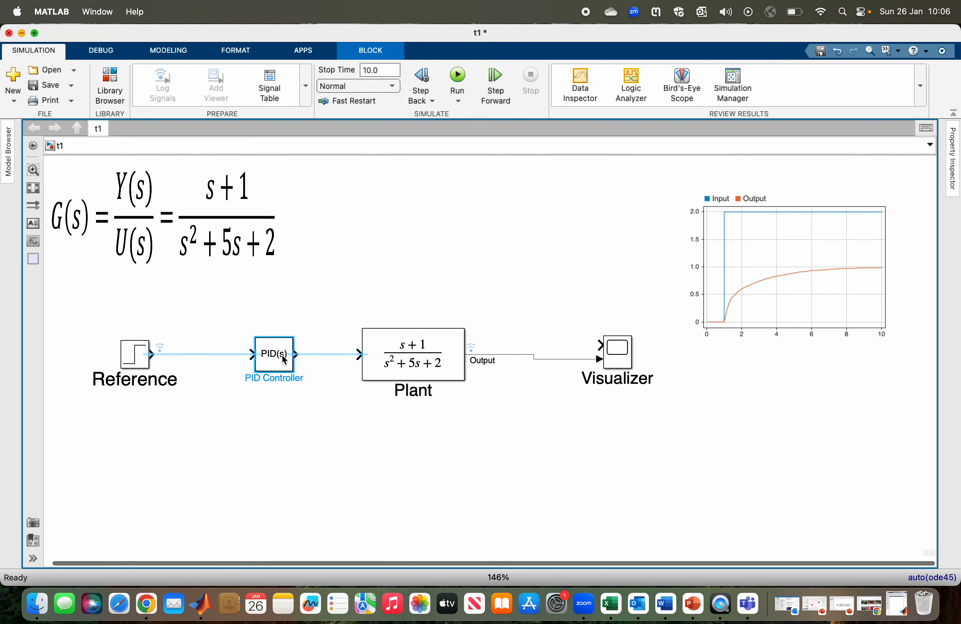
{"action": "left_click", "coordinate": [306, 354]}
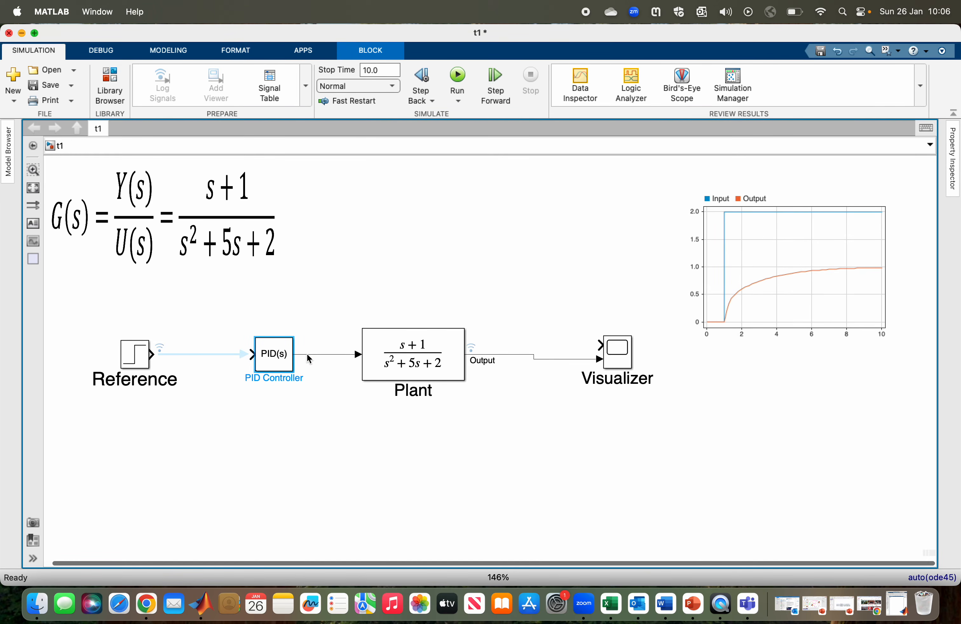
{"action": "left_click", "coordinate": [172, 359]}
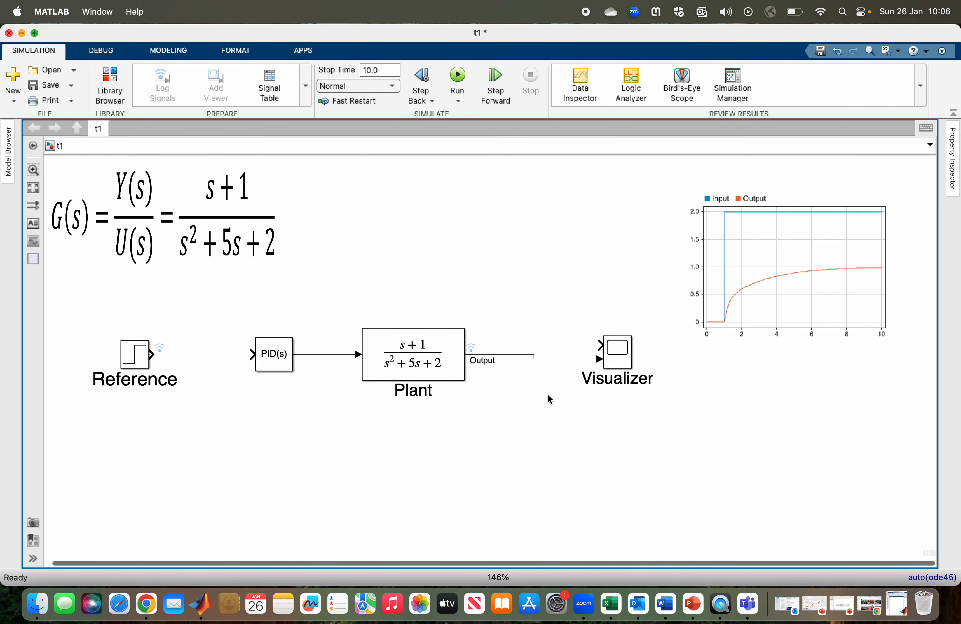
Step: Add a Sum block between Reference and the PID Controller, and connect its output to the controller
{"action": "double_click", "coordinate": [369, 433]}
{"action": "type", "text": "SUM"}
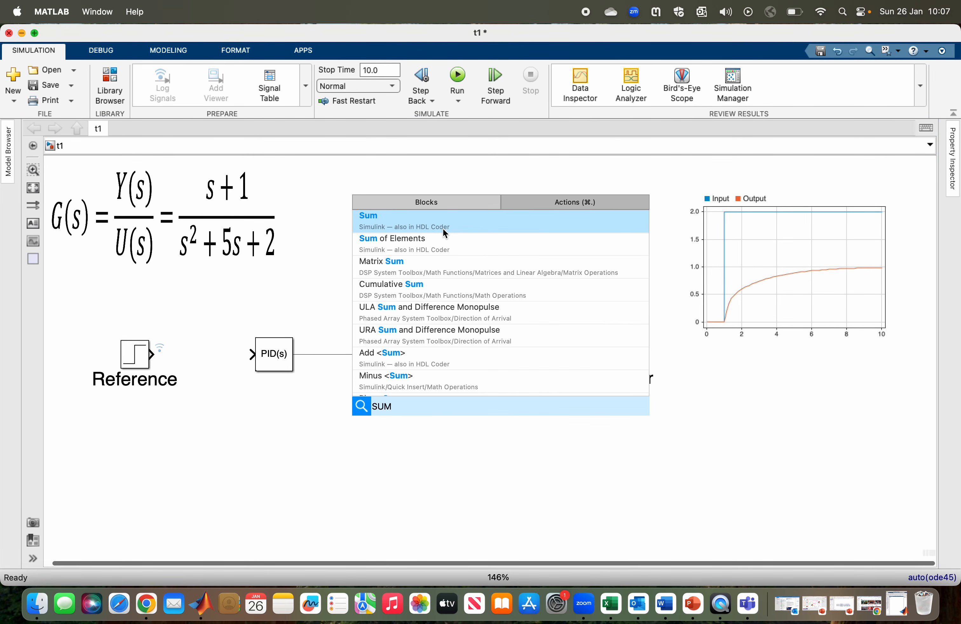
{"action": "left_click", "coordinate": [444, 228]}
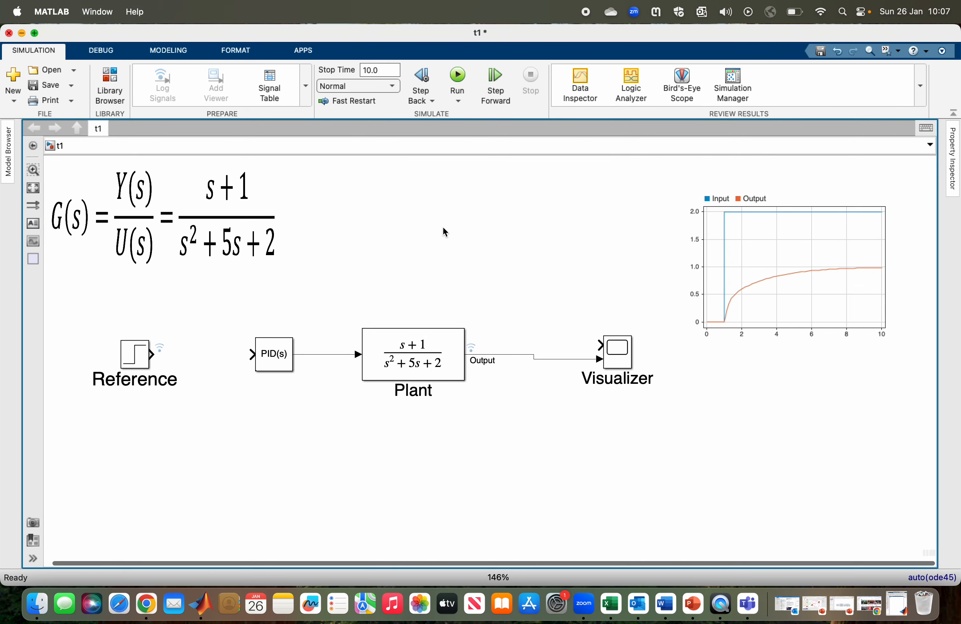
{"action": "left_click_drag", "start_coordinate": [370, 434], "coordinate": [202, 358]}
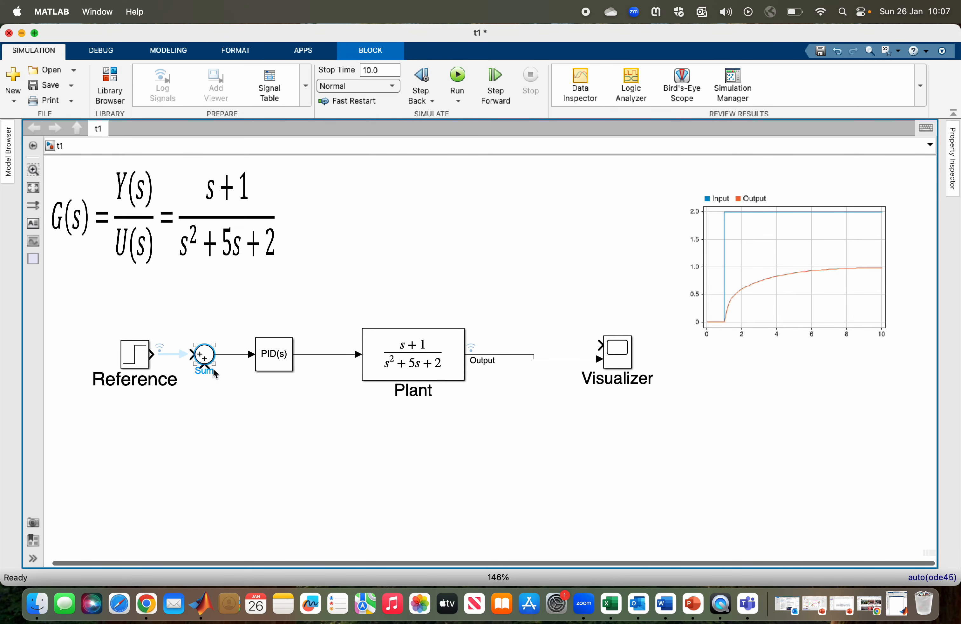
Step: Set the Sum block's list of signs to |+- and accept its parameters
{"action": "double_click", "coordinate": [206, 358]}
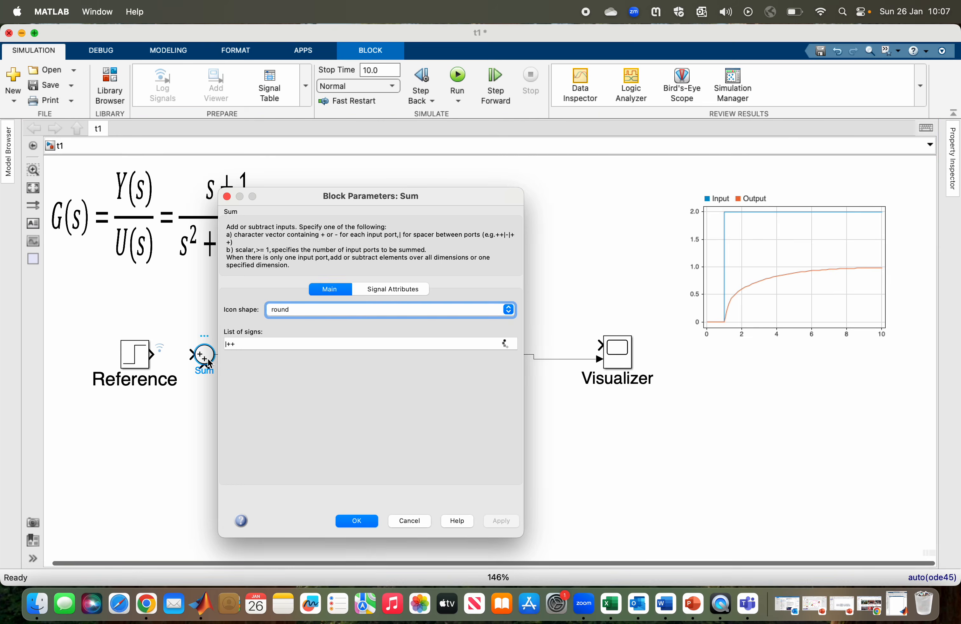
{"action": "left_click", "coordinate": [277, 338]}
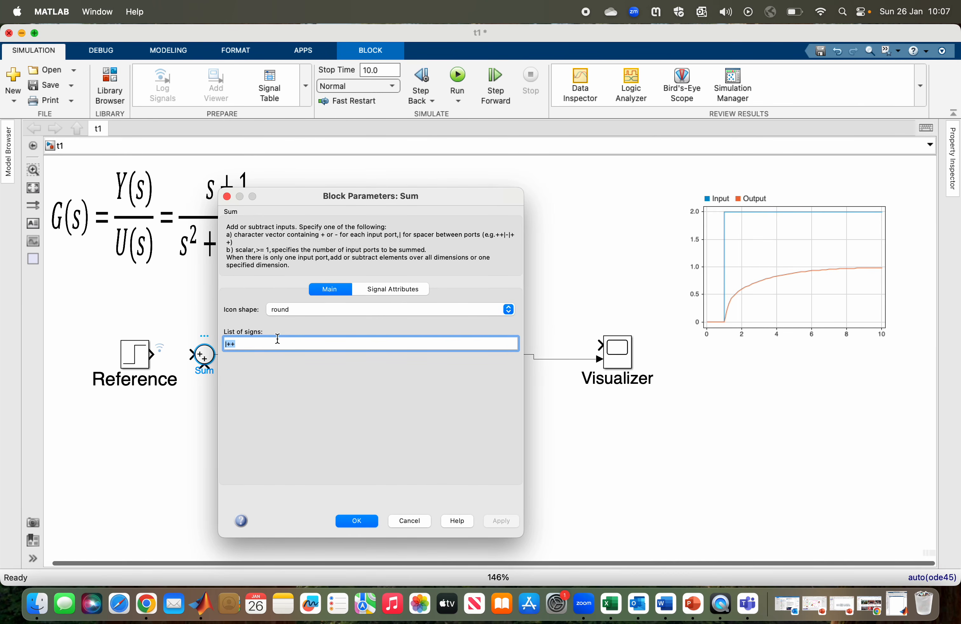
{"action": "left_click", "coordinate": [257, 343]}
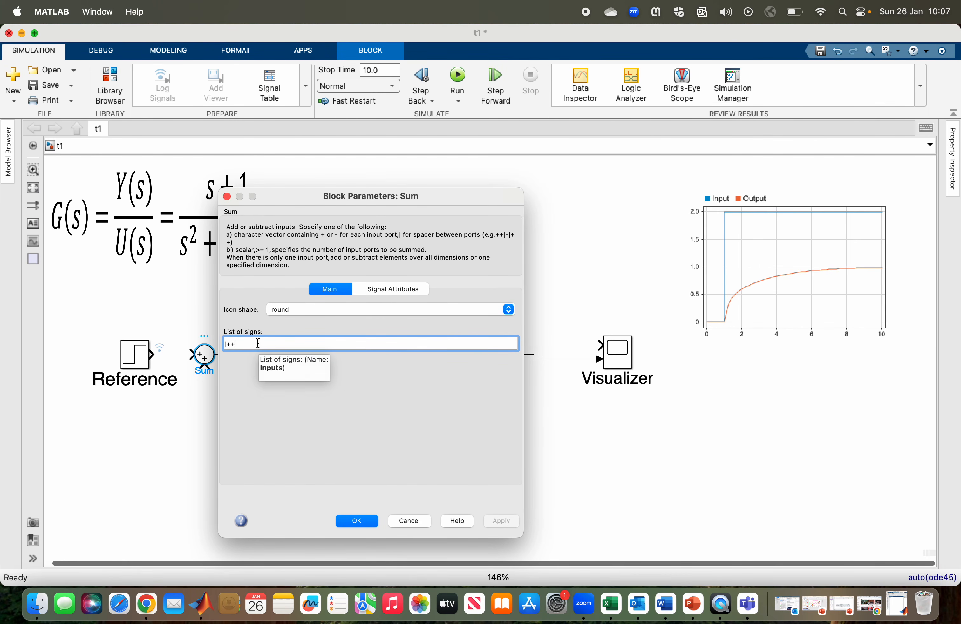
{"action": "key", "text": "BackSpace"}
{"action": "type", "text": "-"}
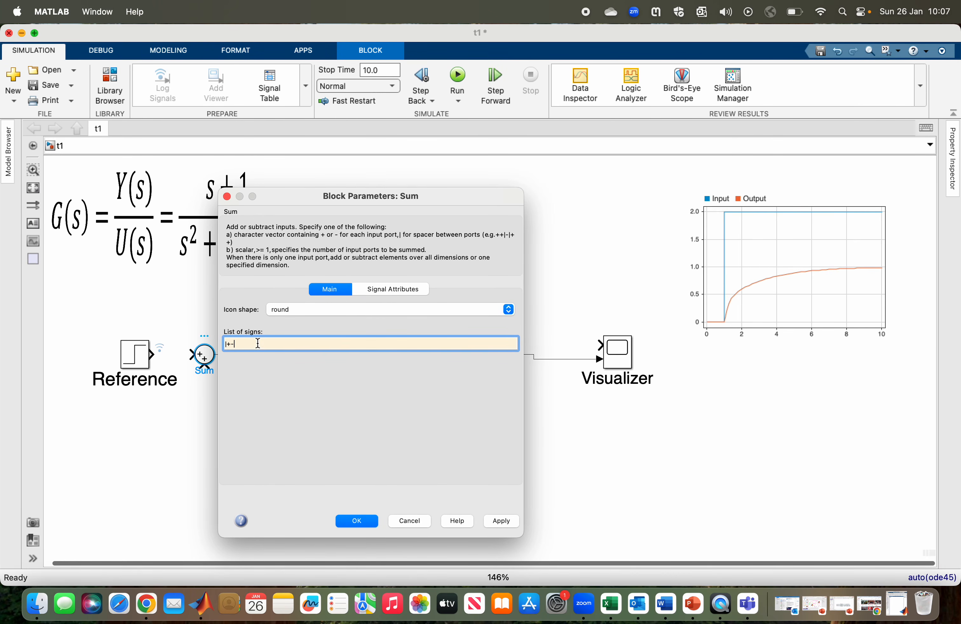
{"action": "left_click", "coordinate": [502, 520]}
{"action": "left_click", "coordinate": [356, 520]}
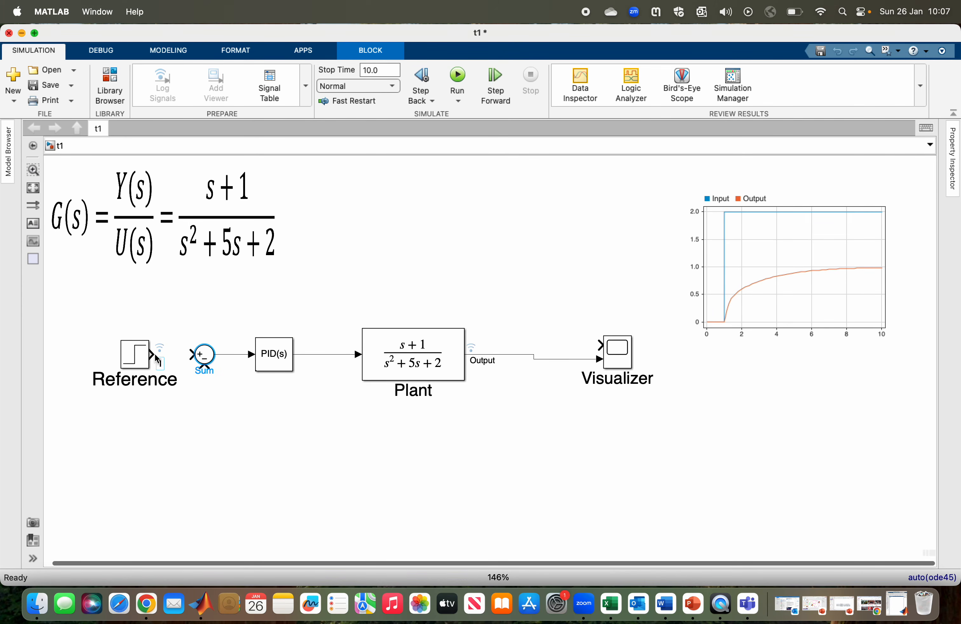
Step: Connect Reference to the Sum block's plus input, and feed the Output signal back below the Plant to its minus input
{"action": "left_click_drag", "start_coordinate": [157, 357], "coordinate": [193, 354]}
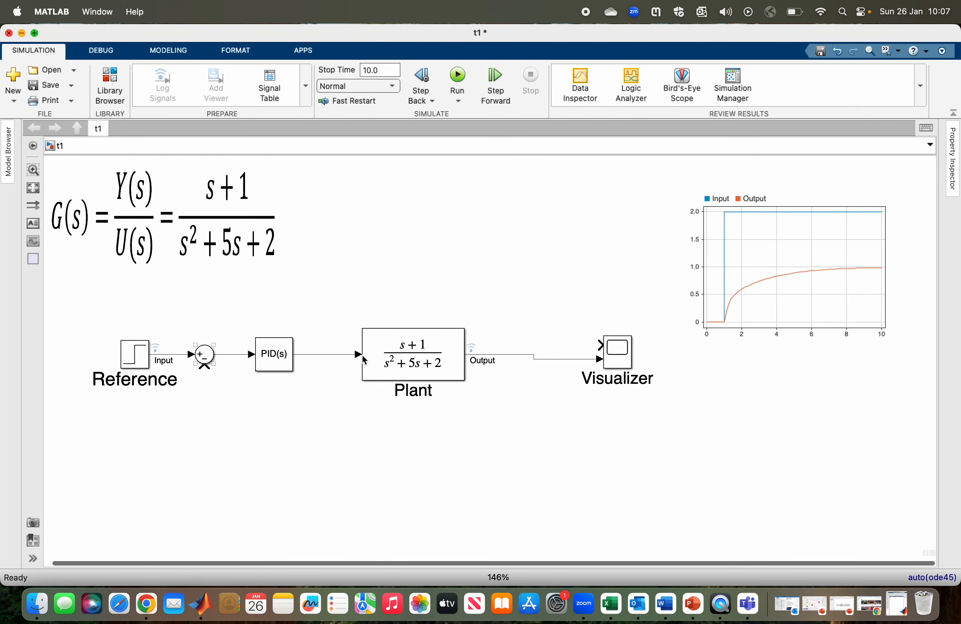
{"action": "left_click", "coordinate": [530, 357]}
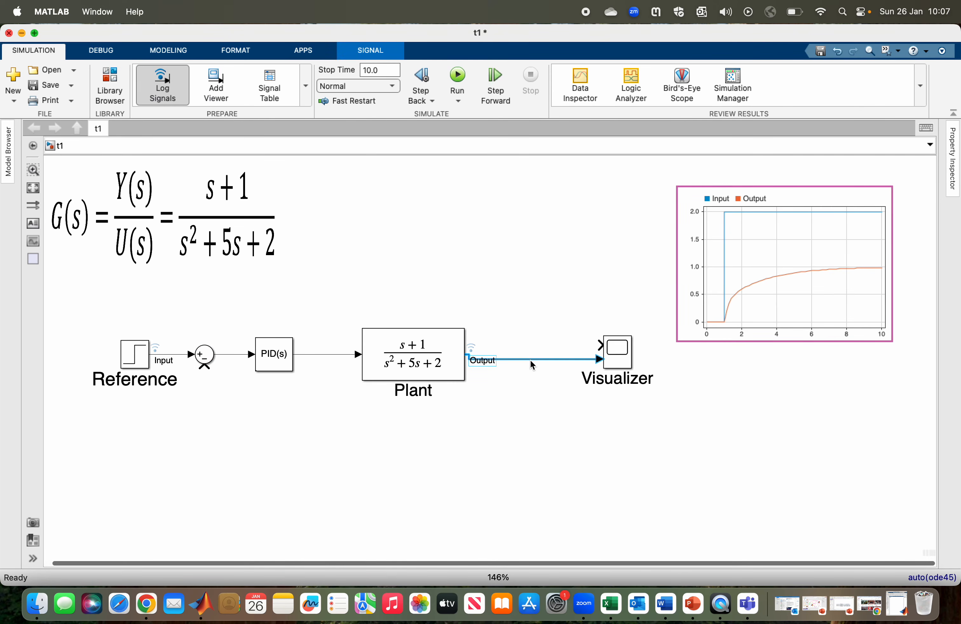
{"action": "left_click_drag", "start_coordinate": [530, 361], "coordinate": [204, 369]}
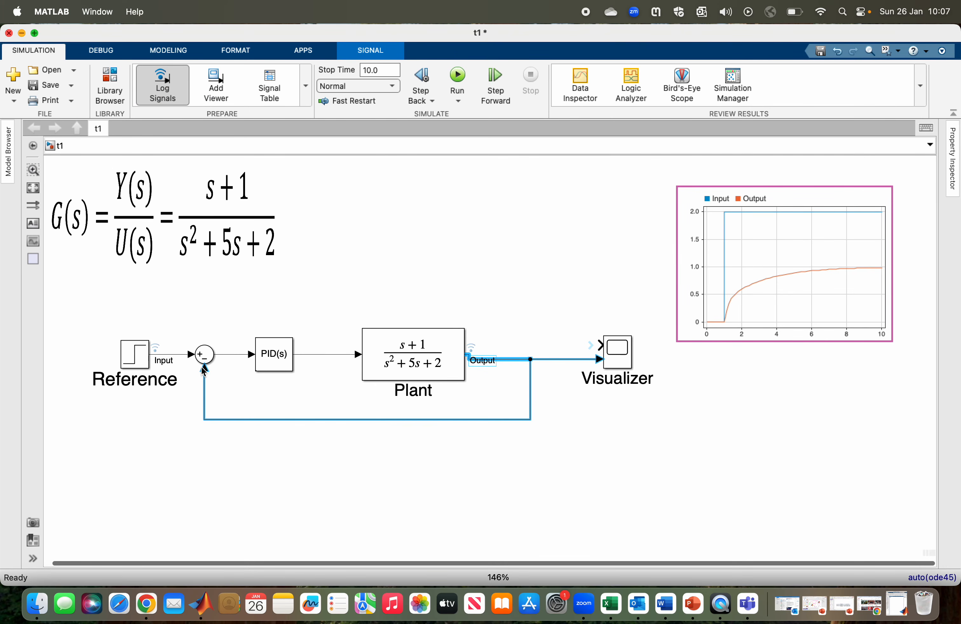
Step: Rename the signal line between the step block and the Sum block as Reference
{"action": "double_click", "coordinate": [169, 361]}
{"action": "key", "text": "BackSpace"}
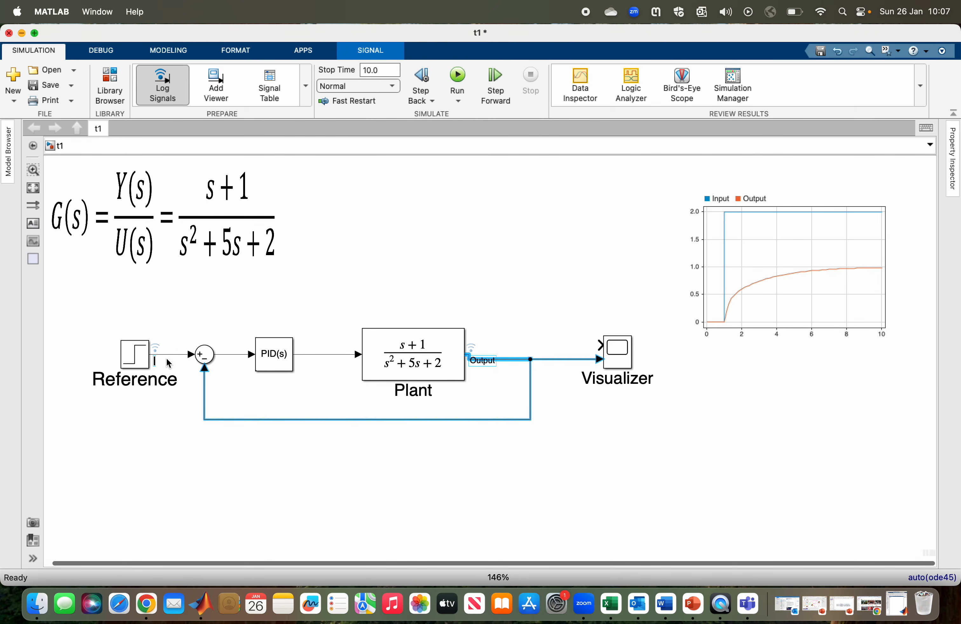
{"action": "type", "text": "Reference"}
Step: Move the Reference block slightly left, and branch its signal above the Plant to the Visualizer's upper input
{"action": "left_click_drag", "start_coordinate": [135, 356], "coordinate": [116, 356]}
{"action": "left_click", "coordinate": [165, 458]}
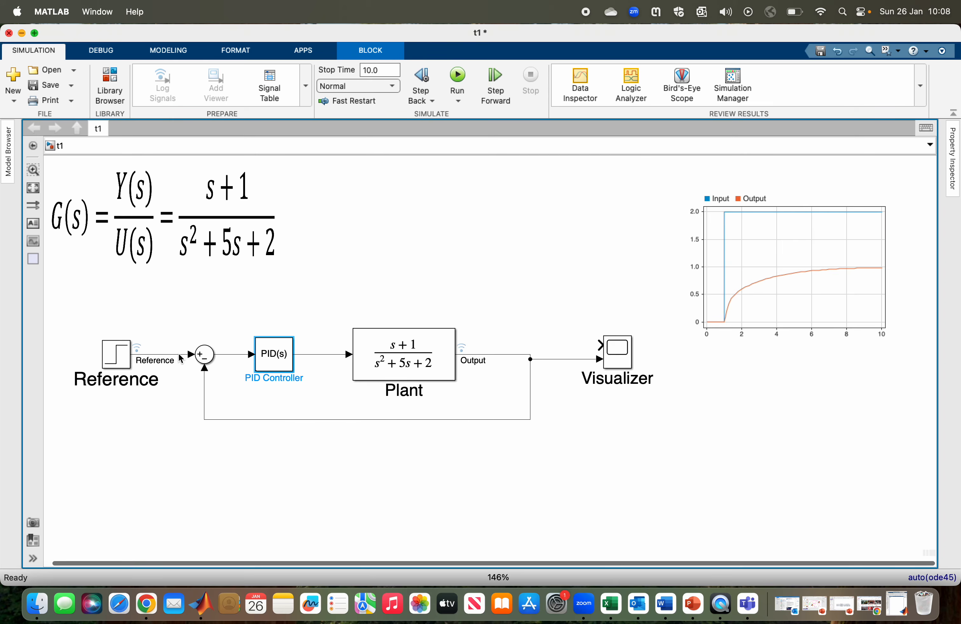
{"action": "left_click_drag", "start_coordinate": [182, 358], "coordinate": [601, 348]}
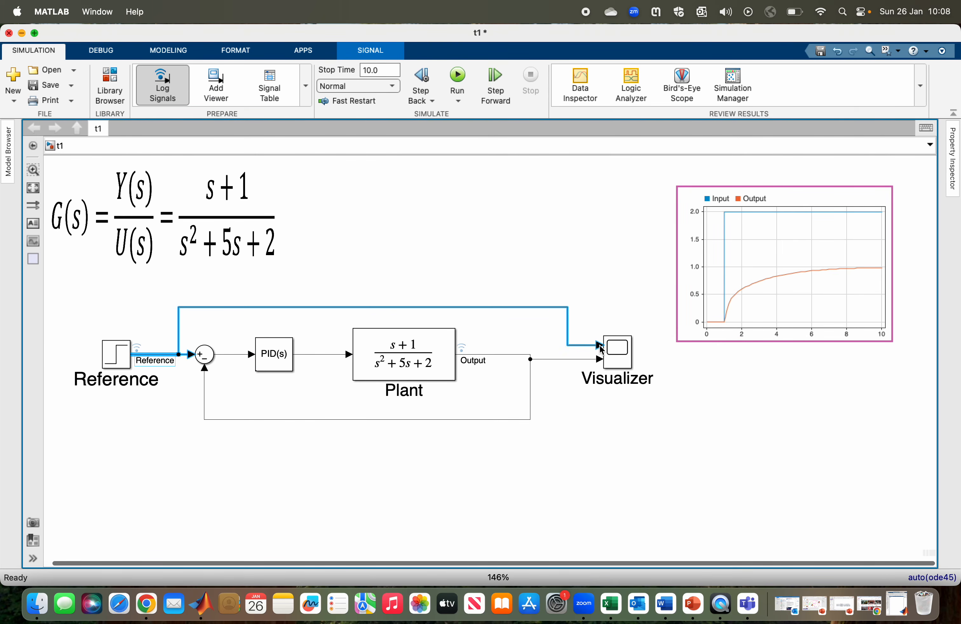
{"action": "left_click", "coordinate": [620, 449]}
Step: Review the PID Controller block's parameters, accept them as they are, and run the closed-loop simulation to view the Dashboard Scope response
{"action": "left_click", "coordinate": [272, 343]}
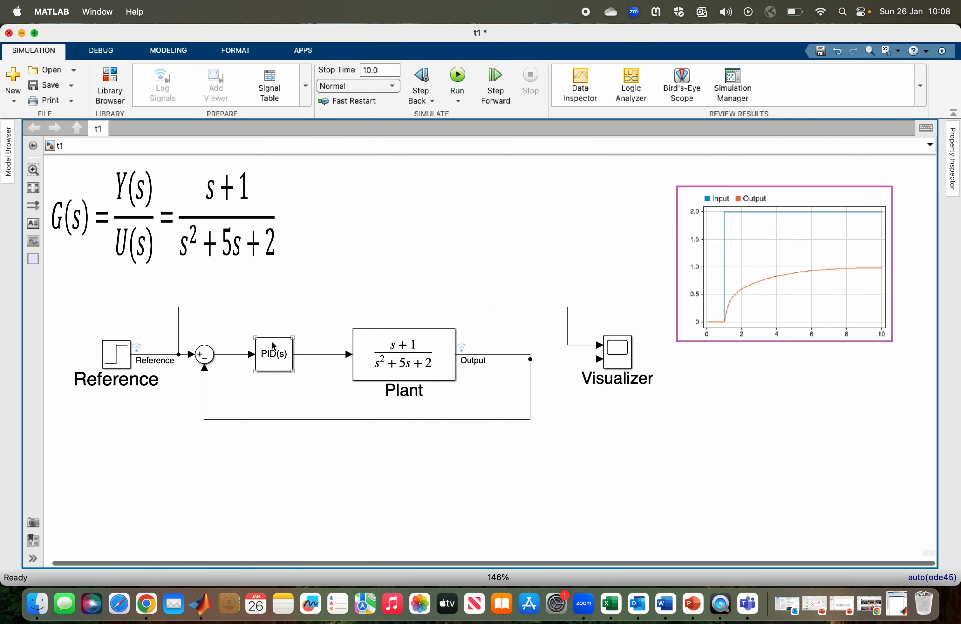
{"action": "double_click", "coordinate": [275, 366]}
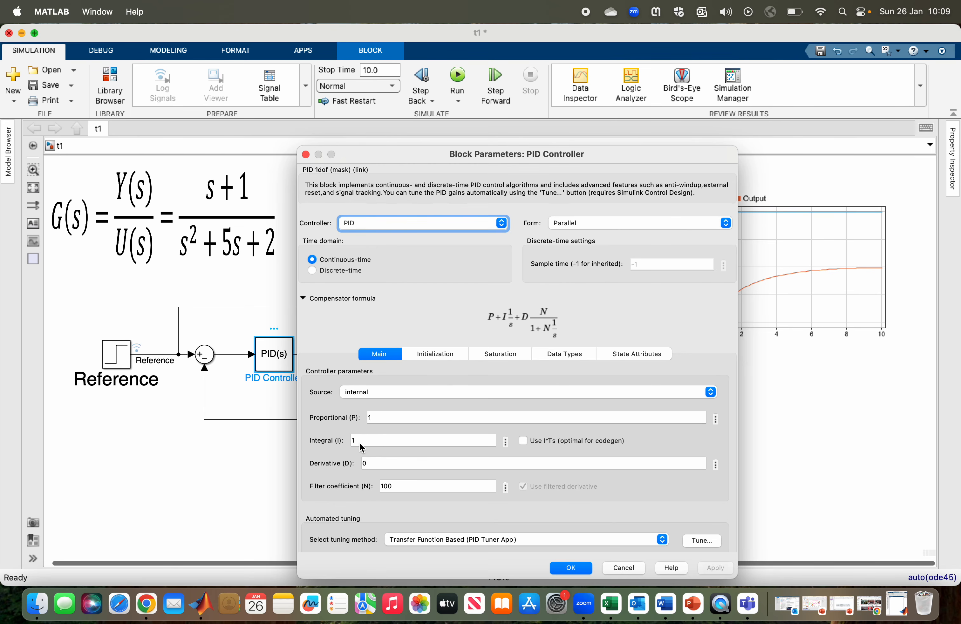
{"action": "left_click", "coordinate": [580, 566]}
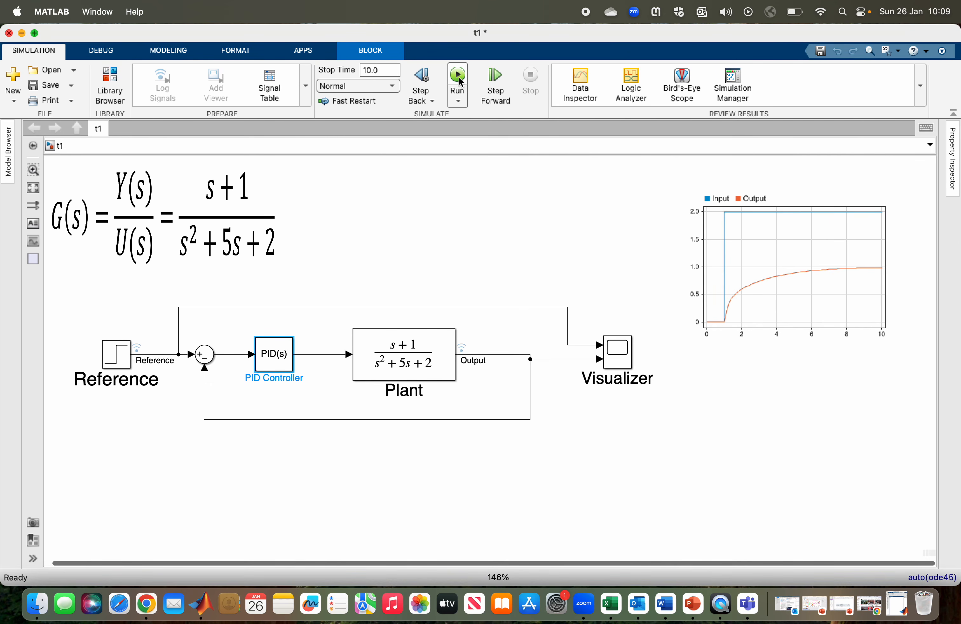
{"action": "left_click", "coordinate": [459, 77]}
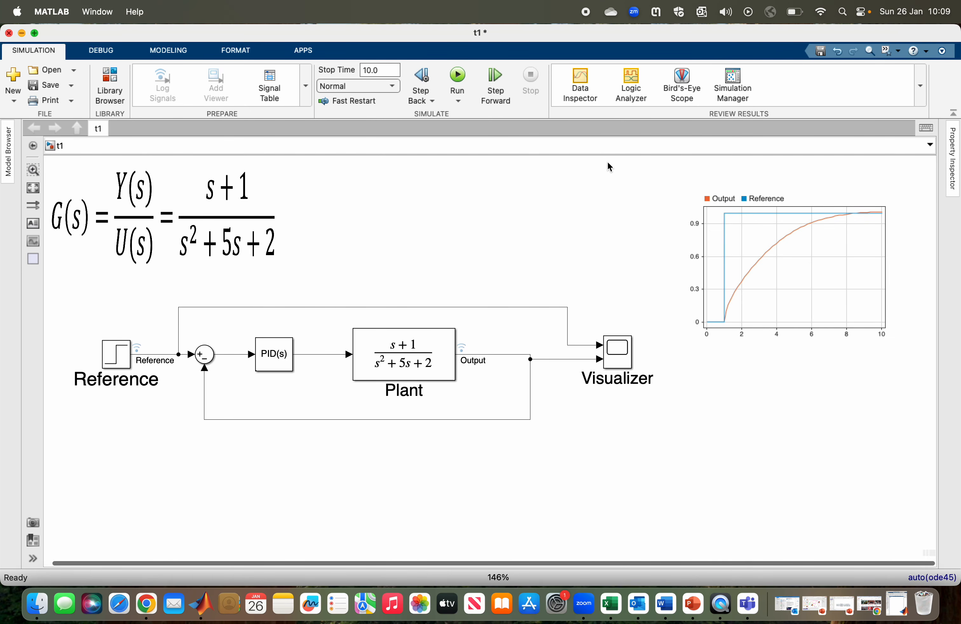
{"action": "left_click", "coordinate": [720, 239]}
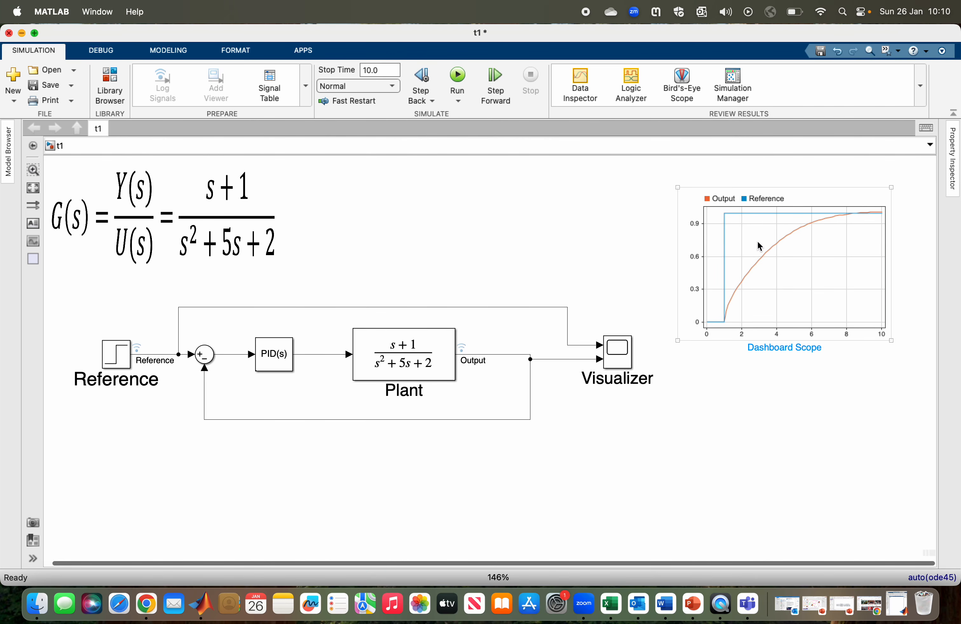
Step: Set the PID Controller's integral gain to 4, accept it, and rerun the simulation to compare the output with the reference
{"action": "left_click", "coordinate": [285, 369]}
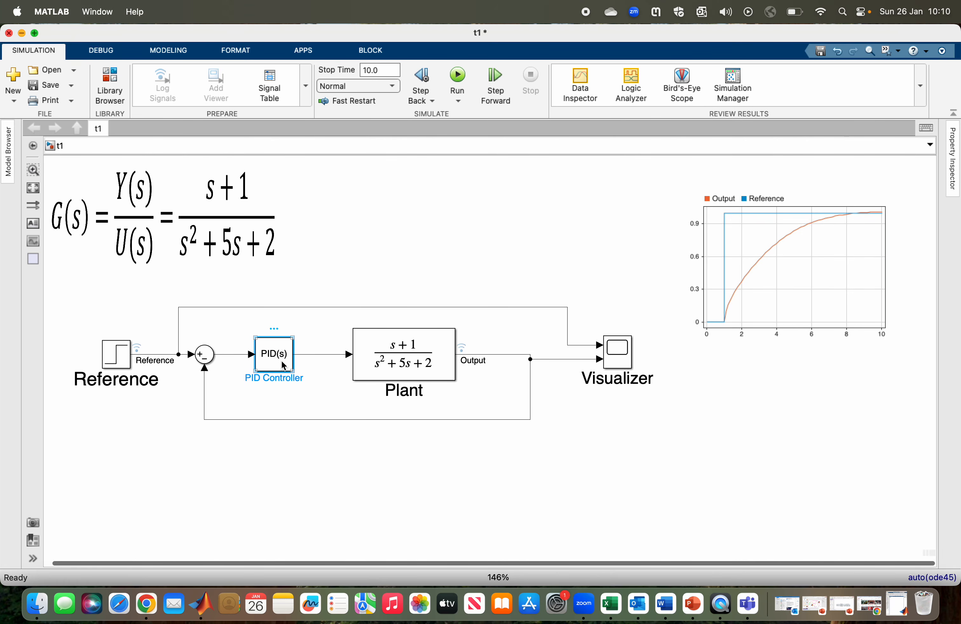
{"action": "double_click", "coordinate": [282, 363]}
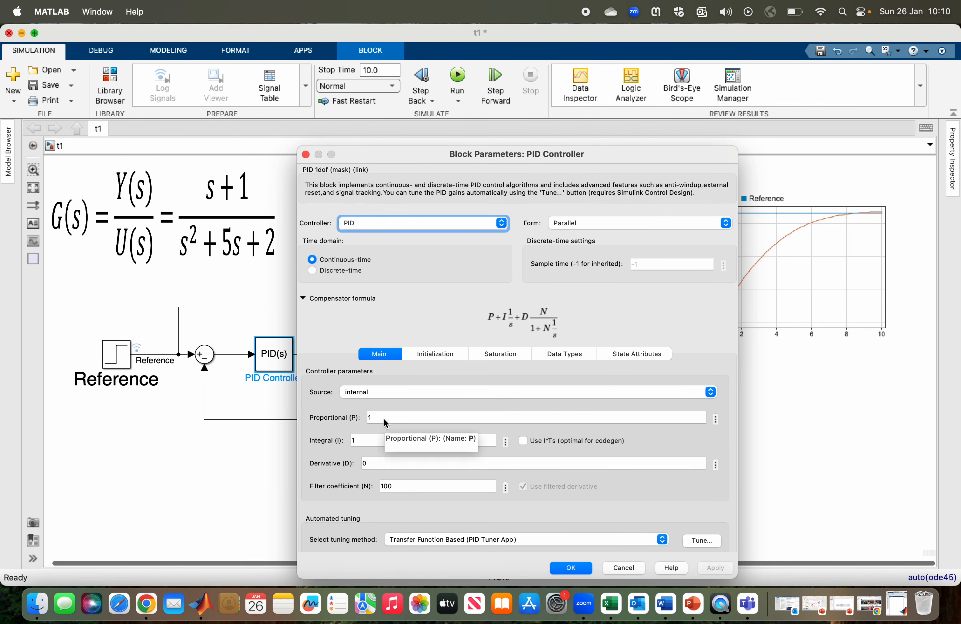
{"action": "double_click", "coordinate": [363, 439]}
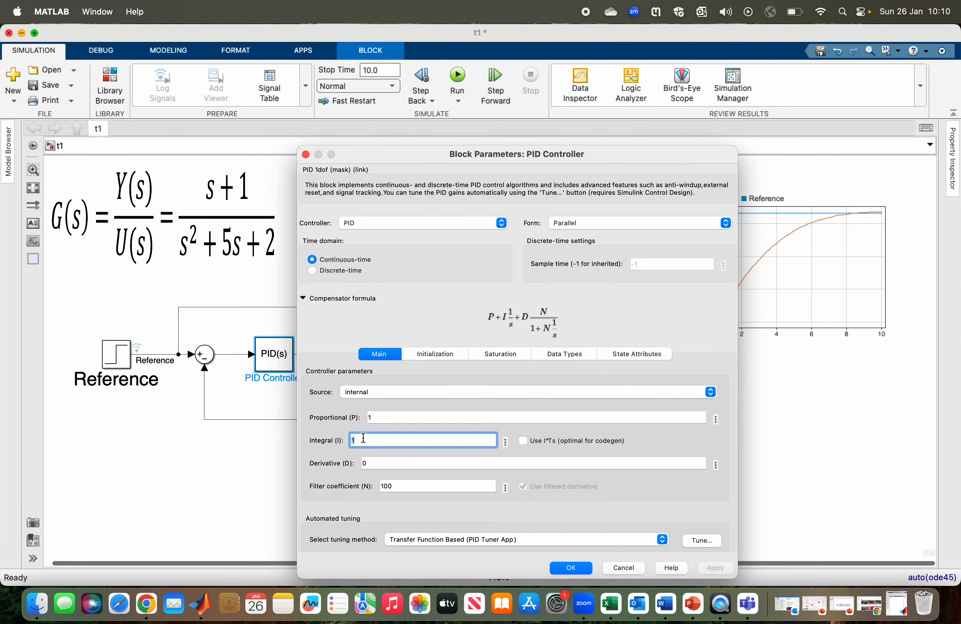
{"action": "type", "text": "4"}
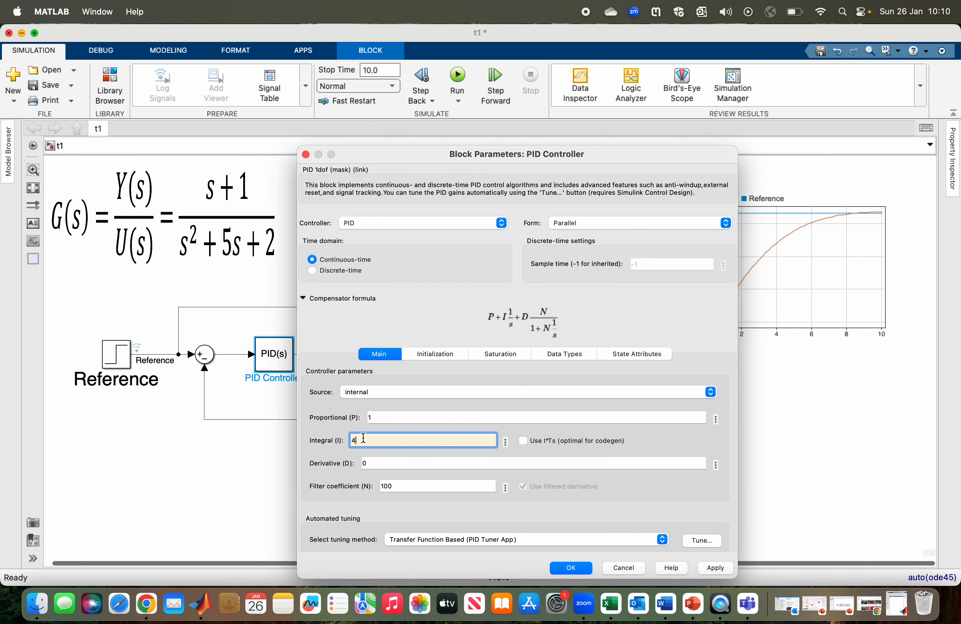
{"action": "left_click", "coordinate": [704, 568]}
{"action": "left_click", "coordinate": [580, 568]}
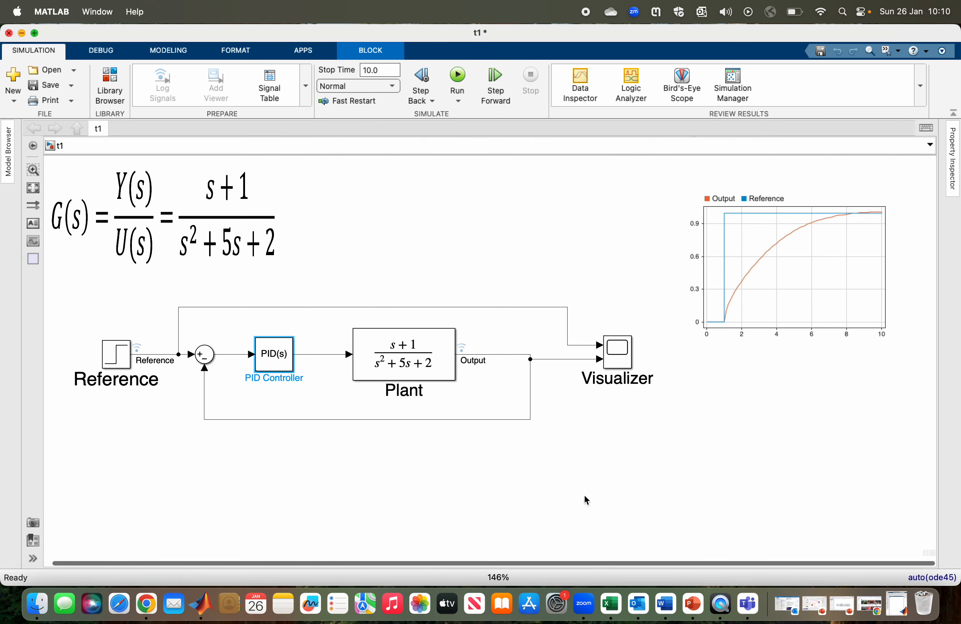
{"action": "left_click", "coordinate": [458, 88]}
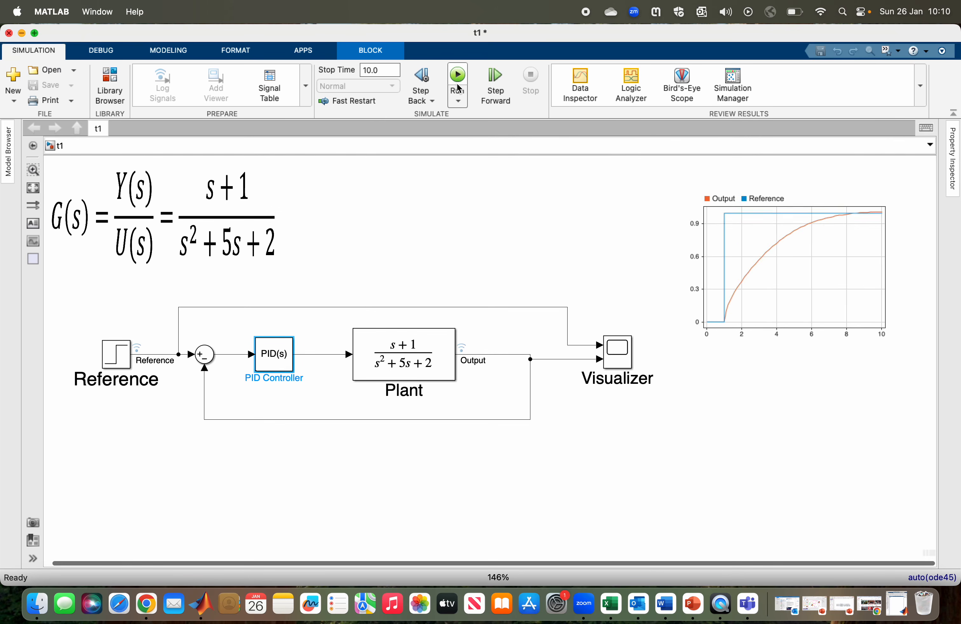
{"action": "left_click", "coordinate": [718, 302]}
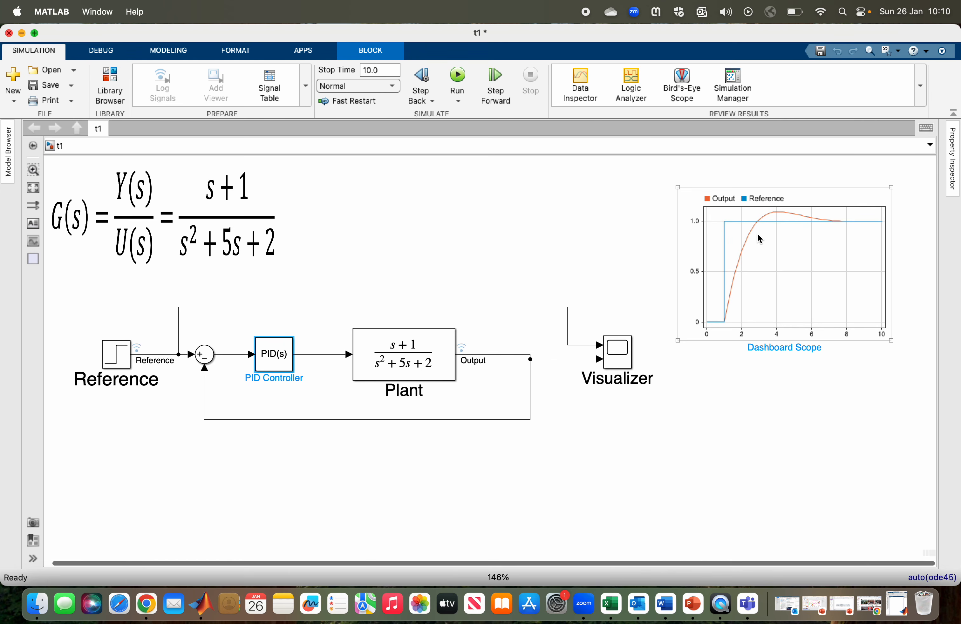
Step: Tune the PID Controller with PID Tuner to a 0.4079-second response time and 0.54 transient behavior, and update the block with the tuned gains
{"action": "left_click", "coordinate": [288, 344]}
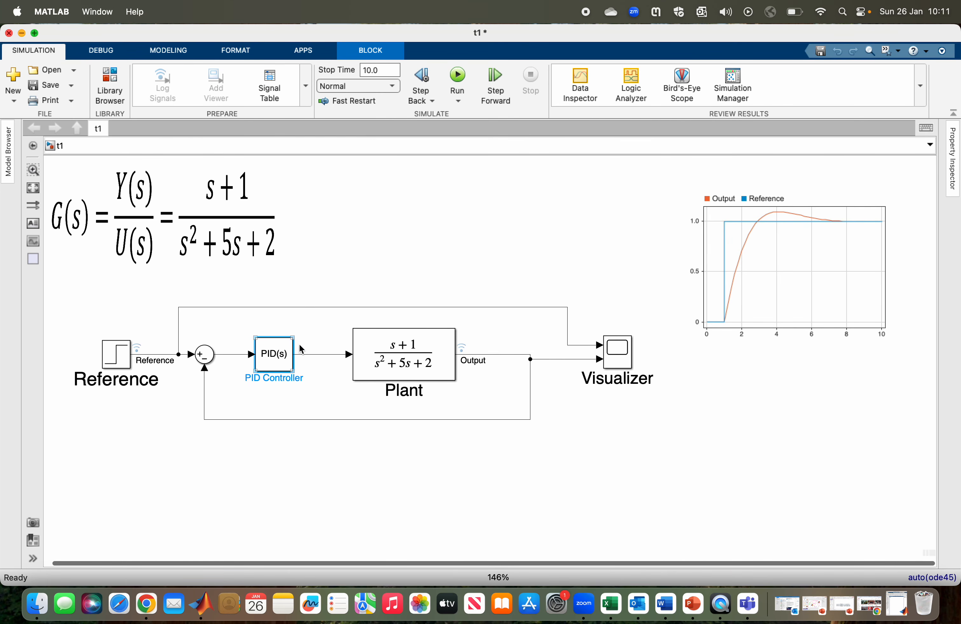
{"action": "double_click", "coordinate": [282, 361]}
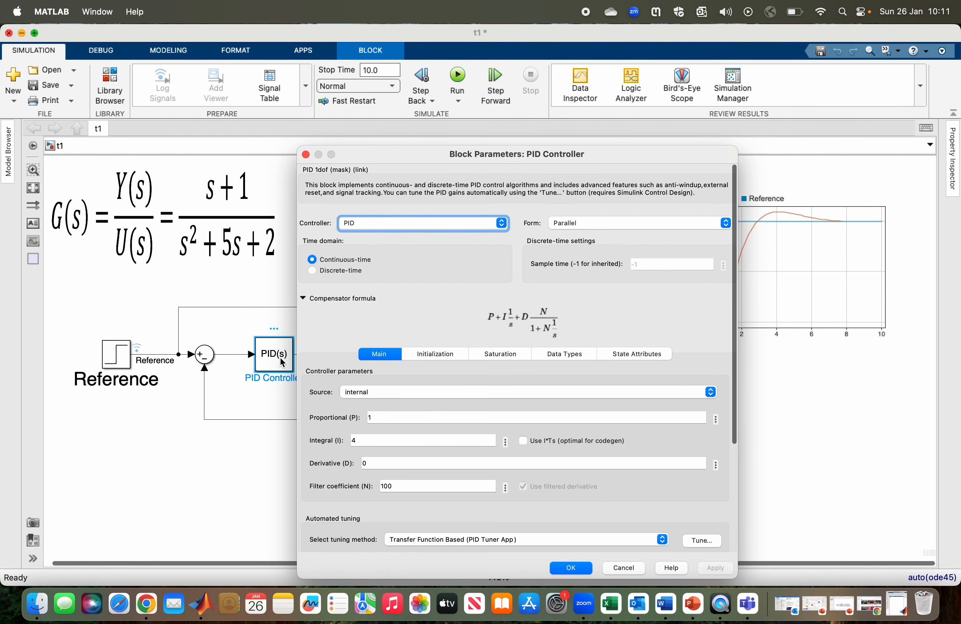
{"action": "left_click", "coordinate": [701, 540]}
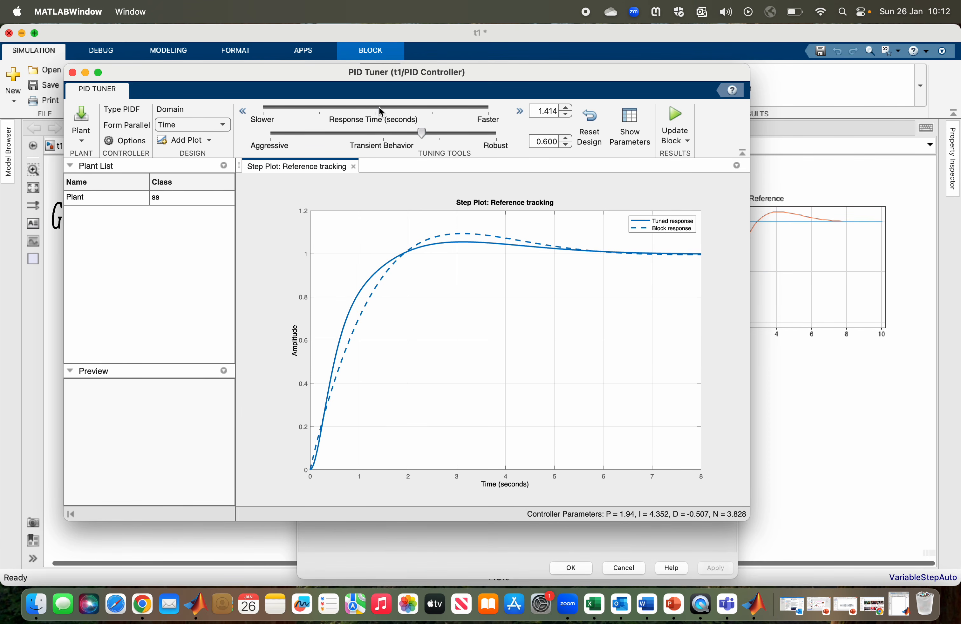
{"action": "left_click_drag", "start_coordinate": [401, 110], "coordinate": [411, 109]}
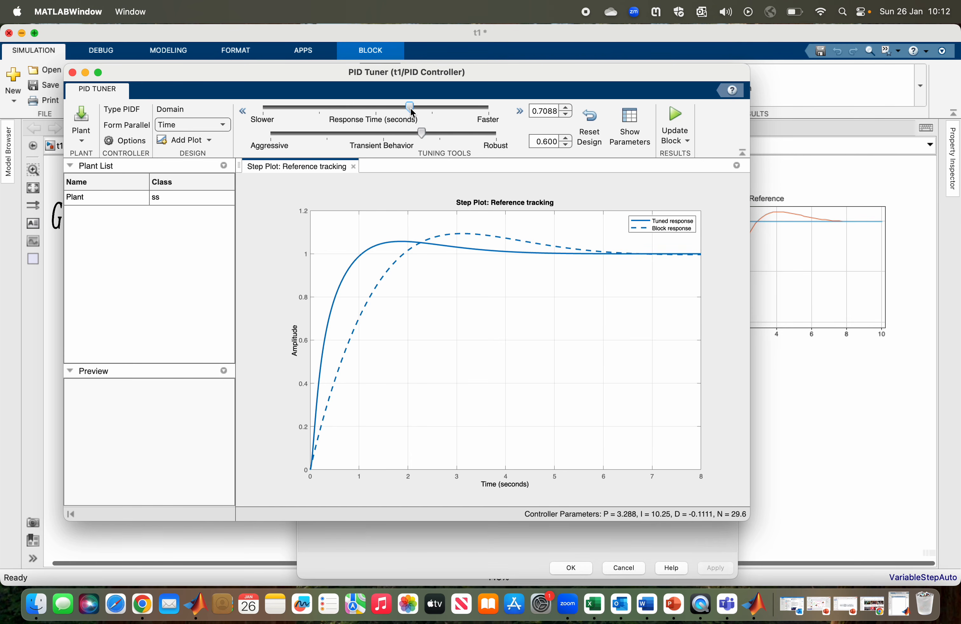
{"action": "left_click_drag", "start_coordinate": [439, 112], "coordinate": [442, 112]}
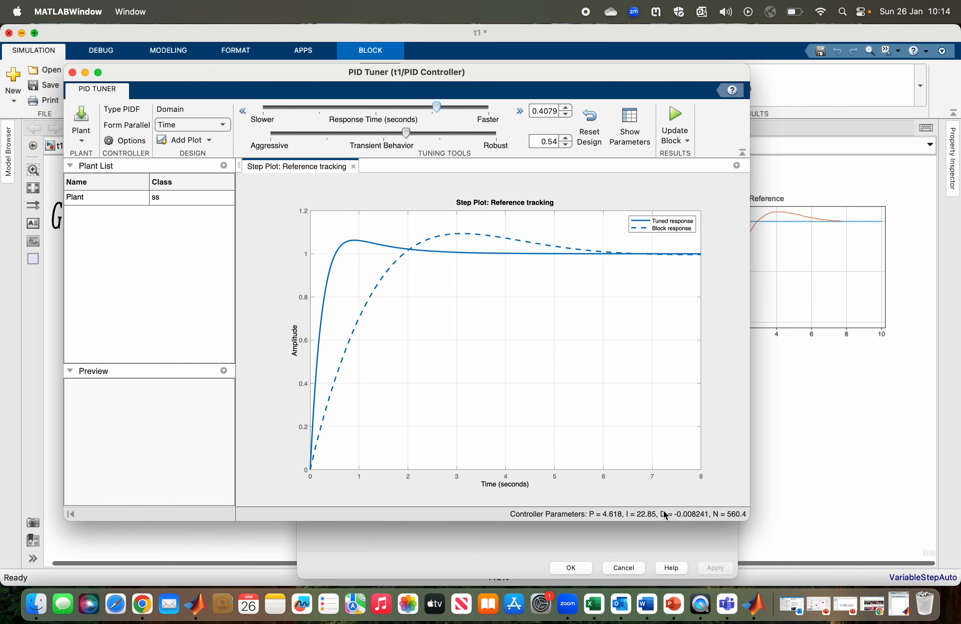
{"action": "left_click", "coordinate": [688, 140]}
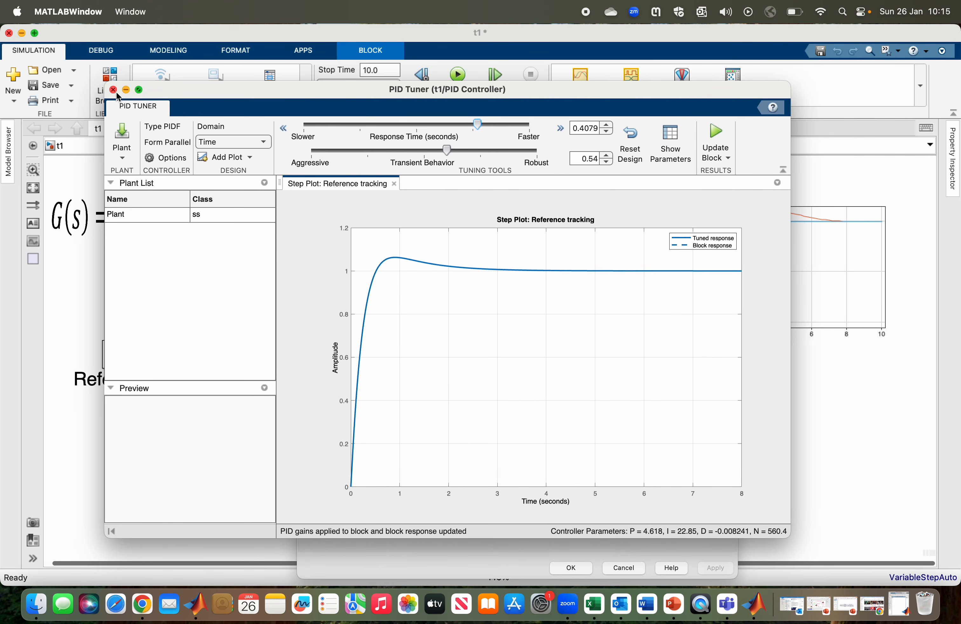
{"action": "left_click", "coordinate": [113, 90]}
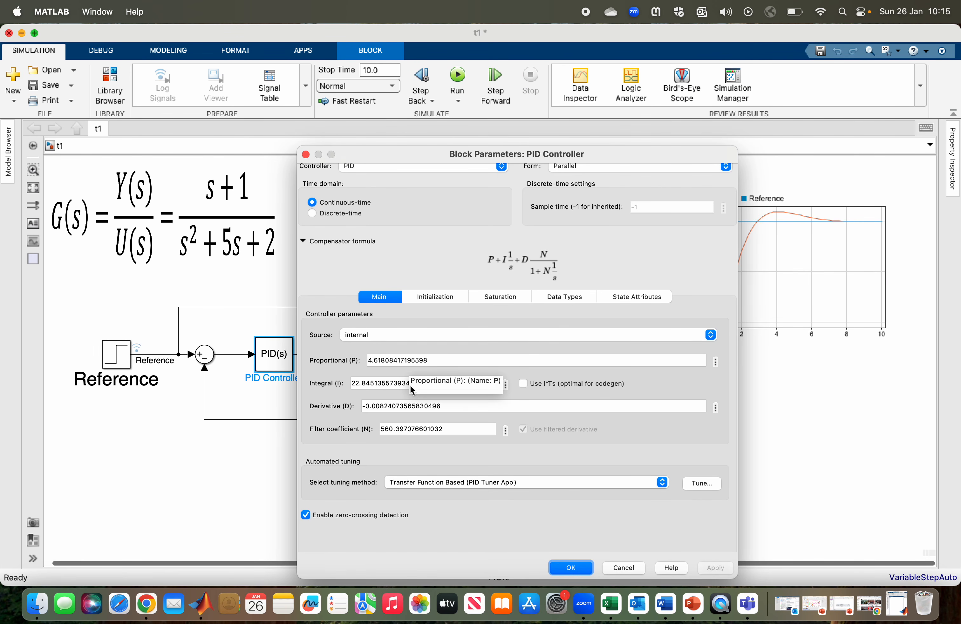
Step: Set the PID Controller's derivative gain to 0, accept it, and rerun the simulation to view the response on the Dashboard Scope
{"action": "left_click", "coordinate": [458, 405]}
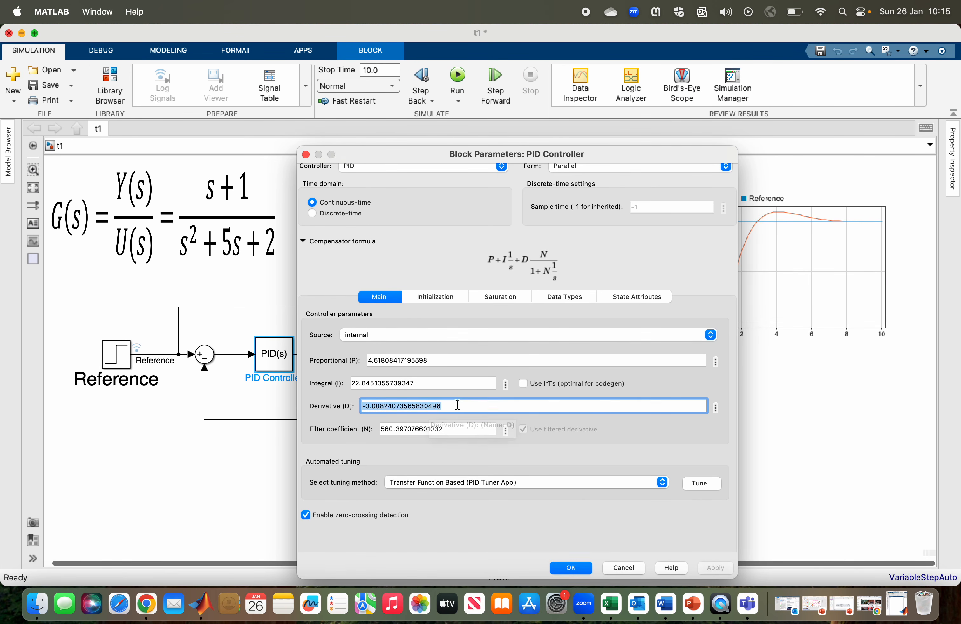
{"action": "type", "text": "0"}
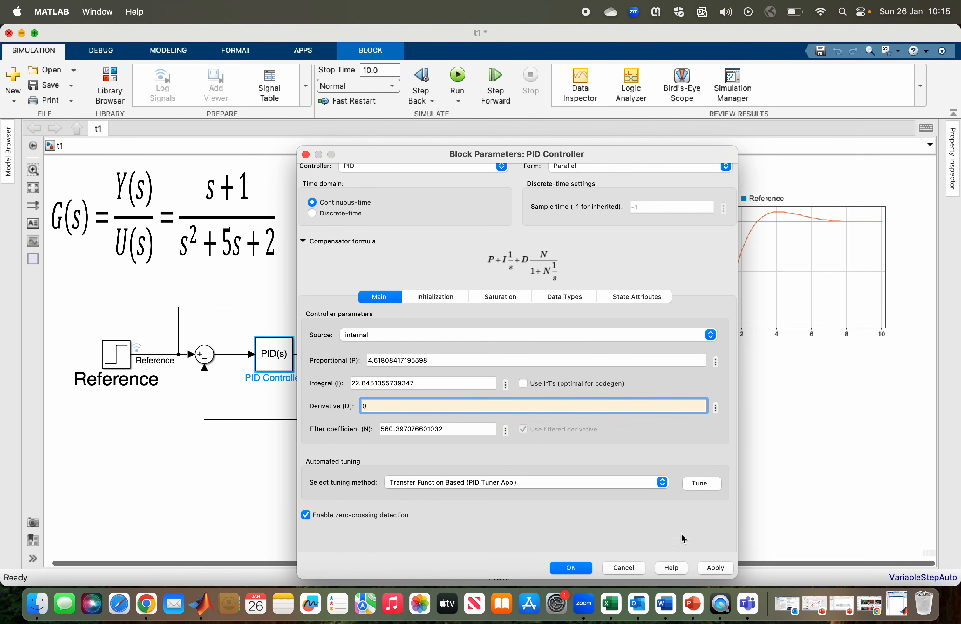
{"action": "left_click", "coordinate": [708, 568]}
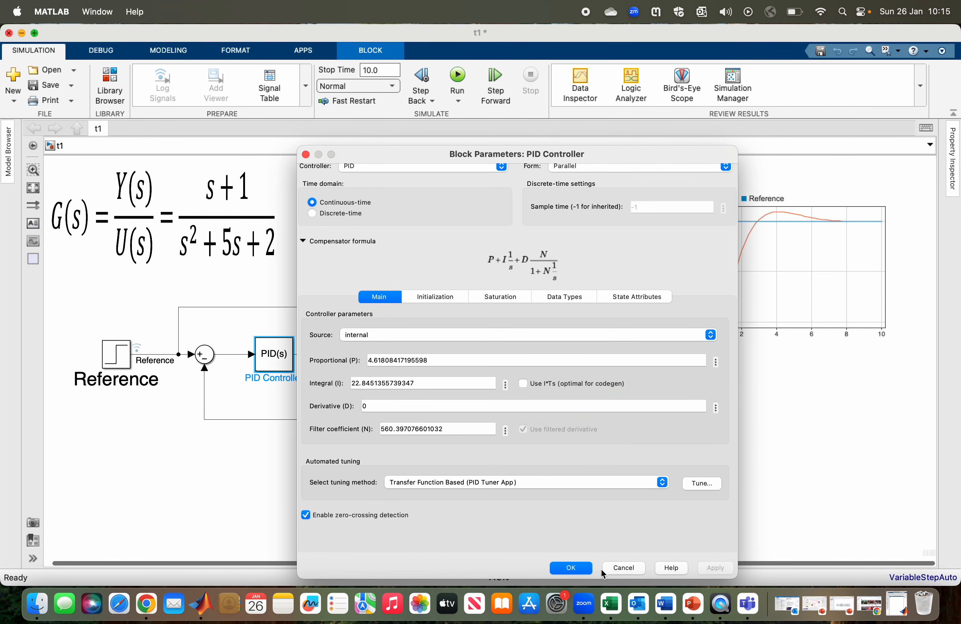
{"action": "left_click", "coordinate": [580, 568]}
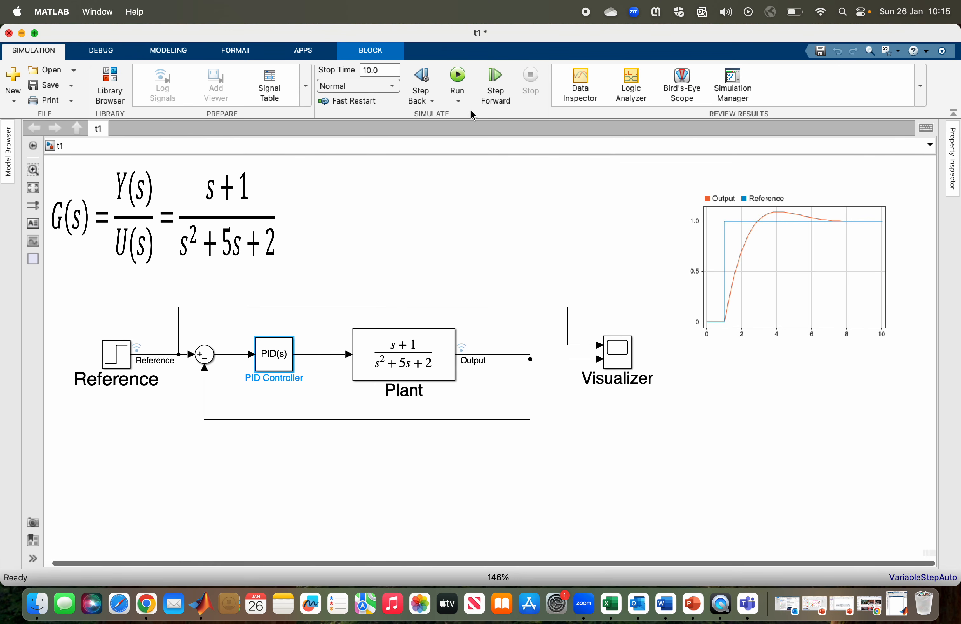
{"action": "left_click", "coordinate": [453, 80]}
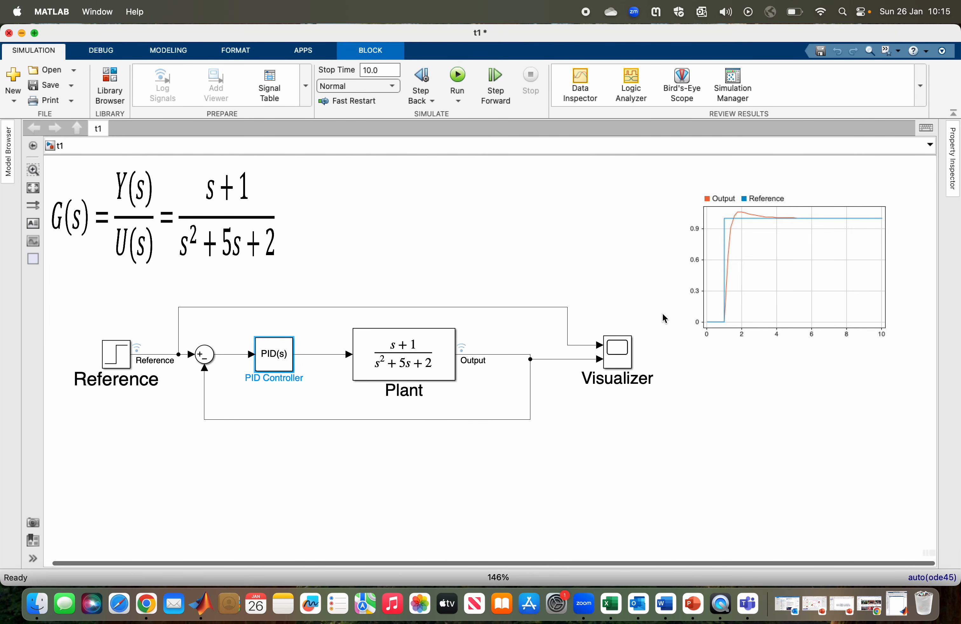
{"action": "left_click", "coordinate": [725, 313]}
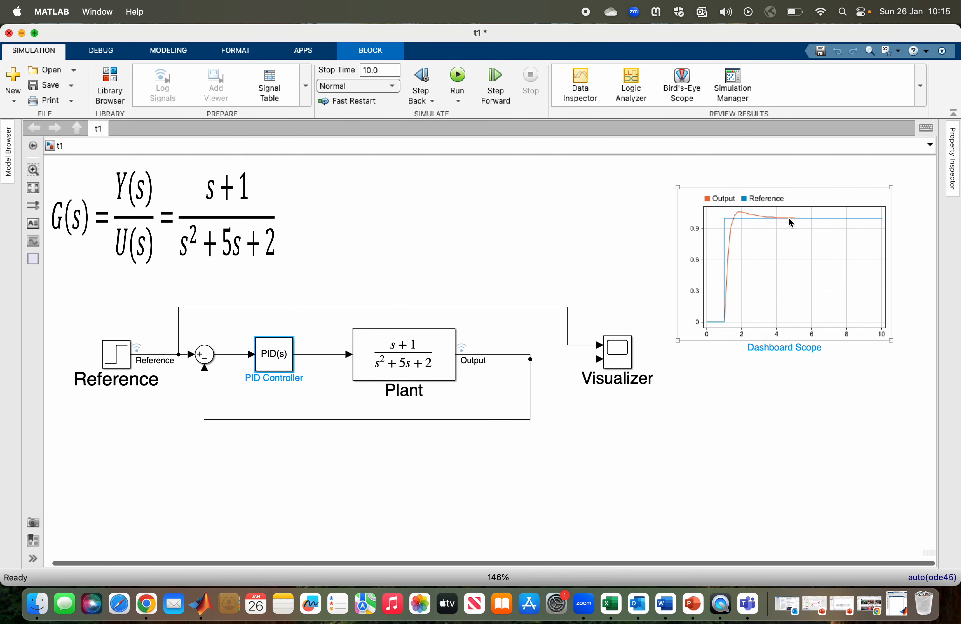